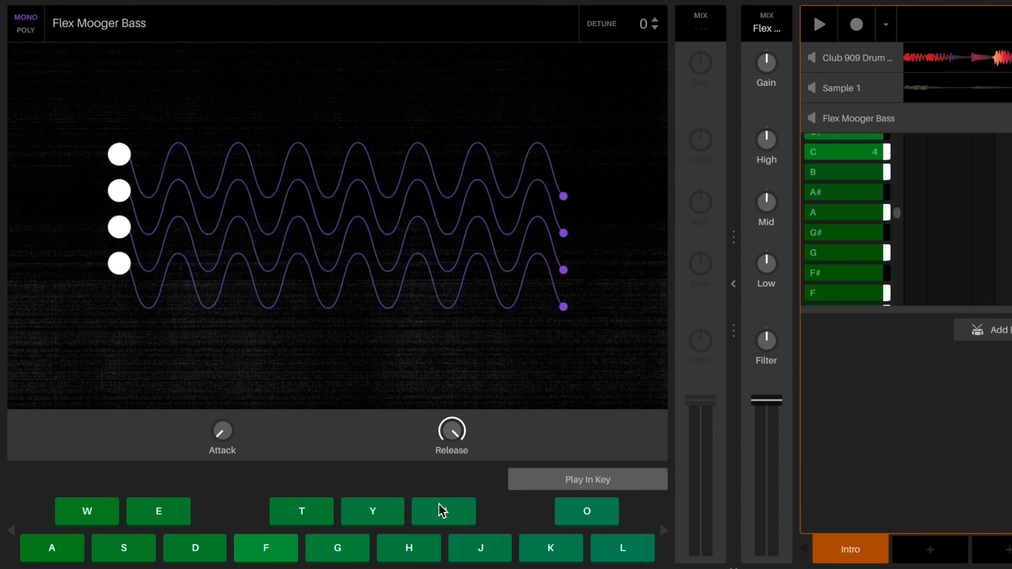
Audition notes on the Flex Mooger Bass, turning on Play In Key to play the sixth in-key pad.
key(o)
key(e)
key(d)
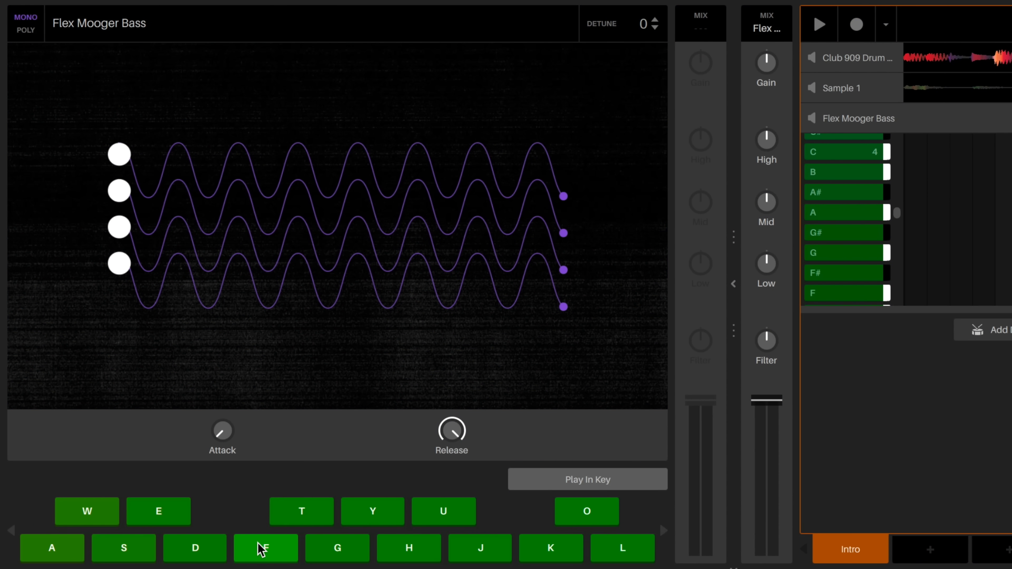
click(645, 484)
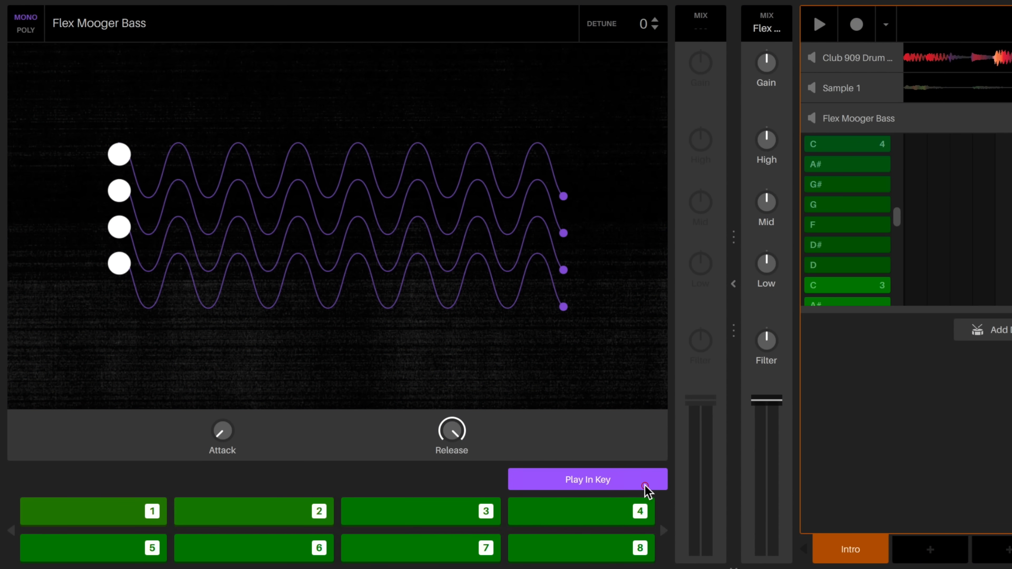
key(6)
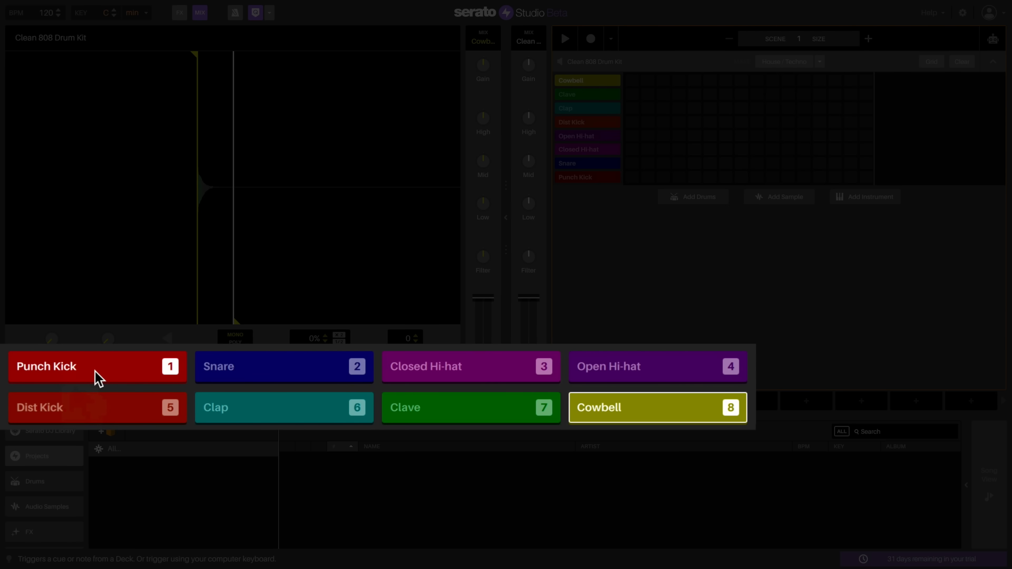
Audition all eight sounds of the Clean 808 Drum Kit in order, from Punch Kick to Cowbell.
click(63, 375)
click(184, 376)
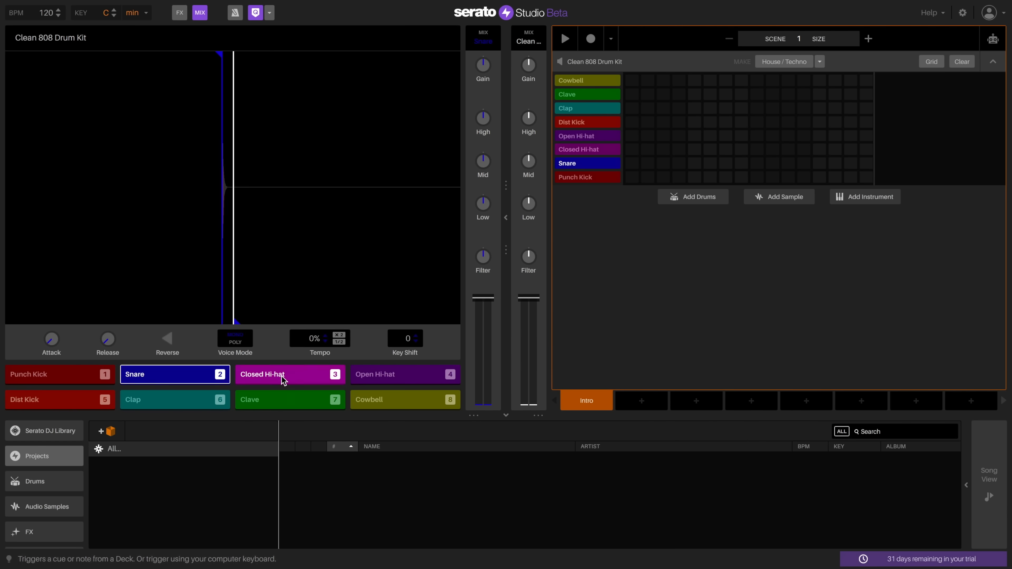
click(282, 377)
click(371, 376)
click(95, 403)
click(192, 400)
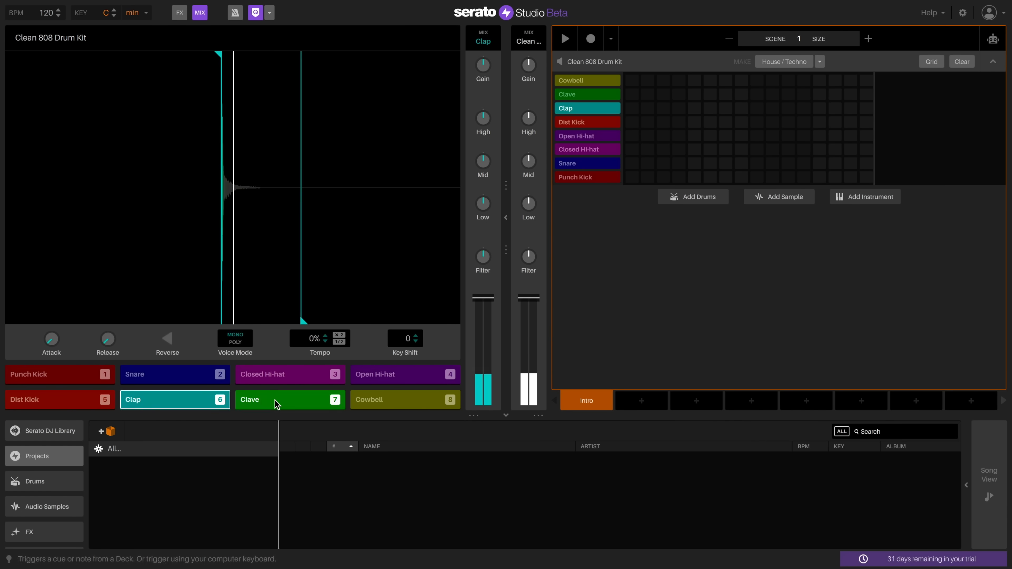
click(276, 402)
click(389, 402)
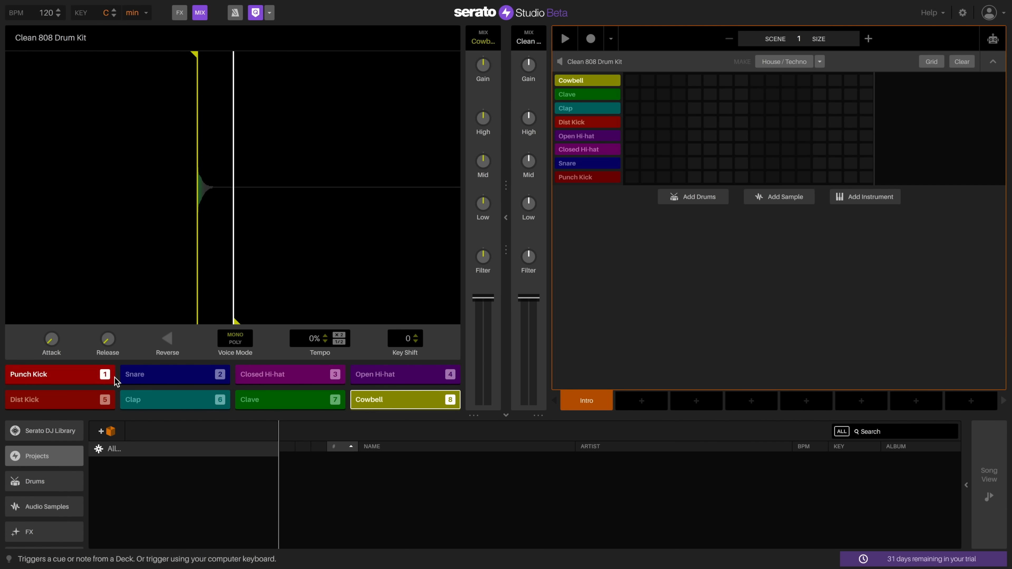
Play an improvised sequence with the Snare, hi-hat, kick and Clap sounds of the drum kit.
click(121, 380)
key(3)
key(4)
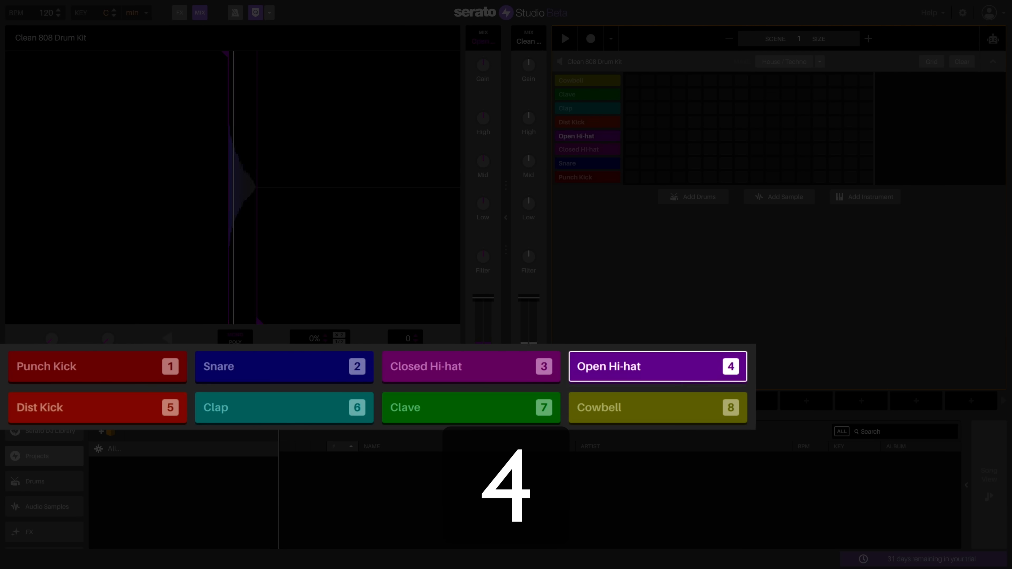
key(1)
key(5)
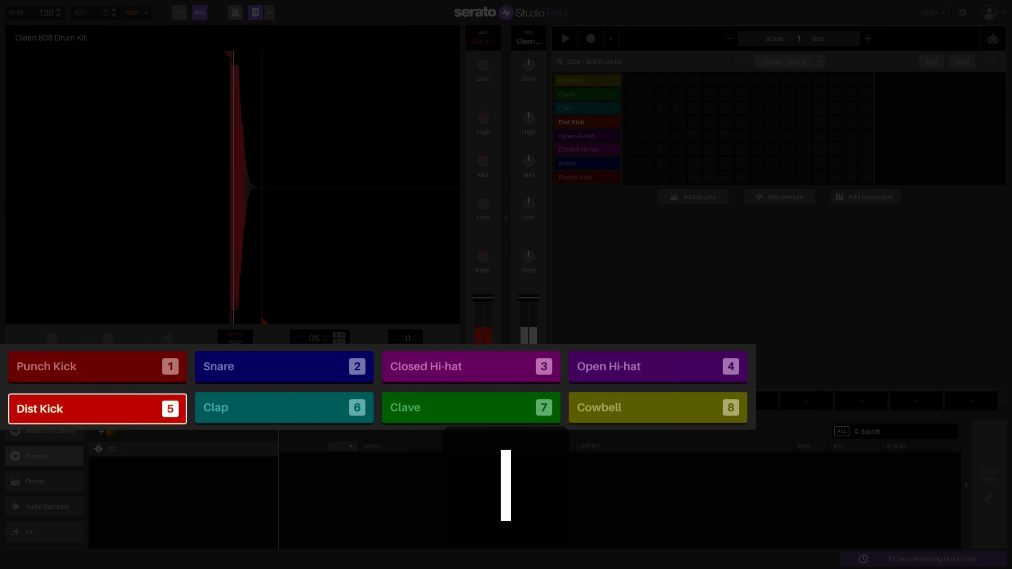
key(6)
key(1)
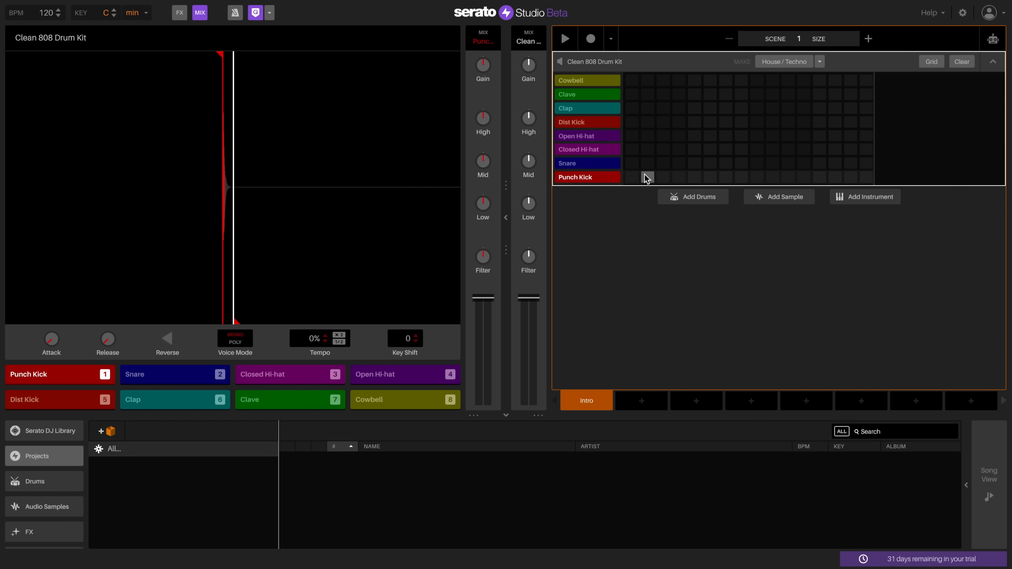
Place Punch Kick hits on steps 1, 5, 9 and 13 of the sequencer and play back the beat.
click(631, 179)
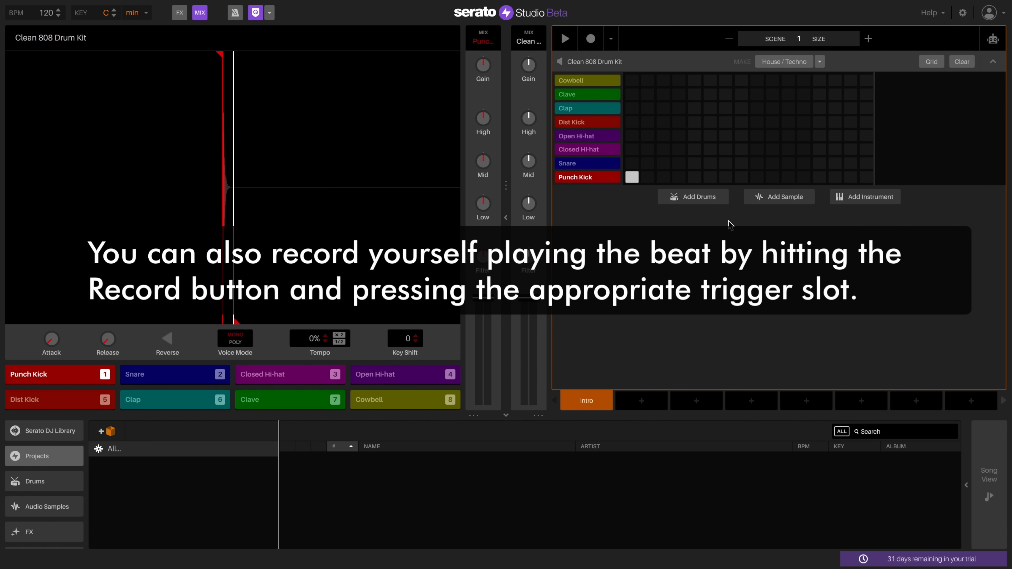
click(695, 178)
click(757, 177)
click(819, 178)
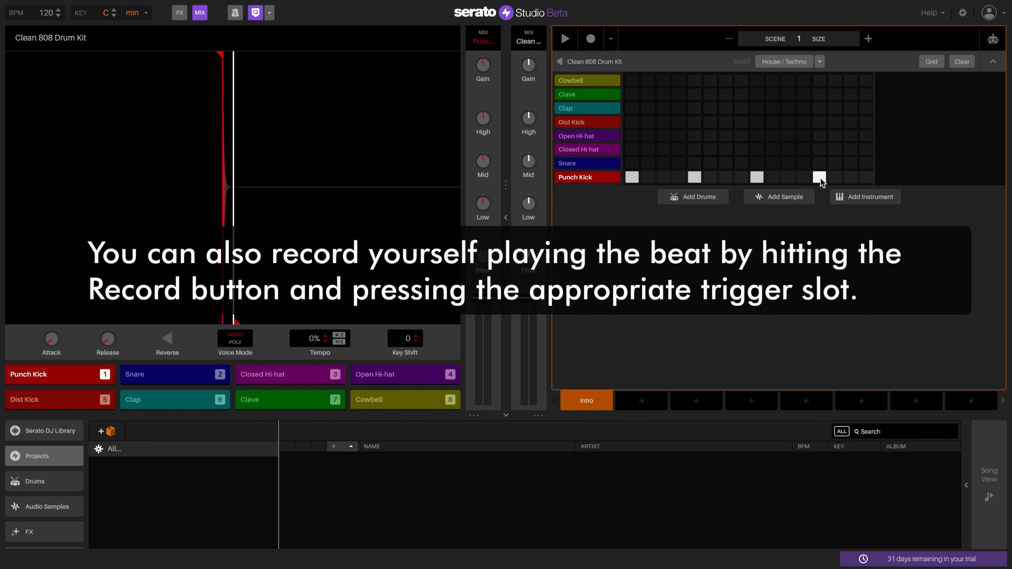
click(567, 44)
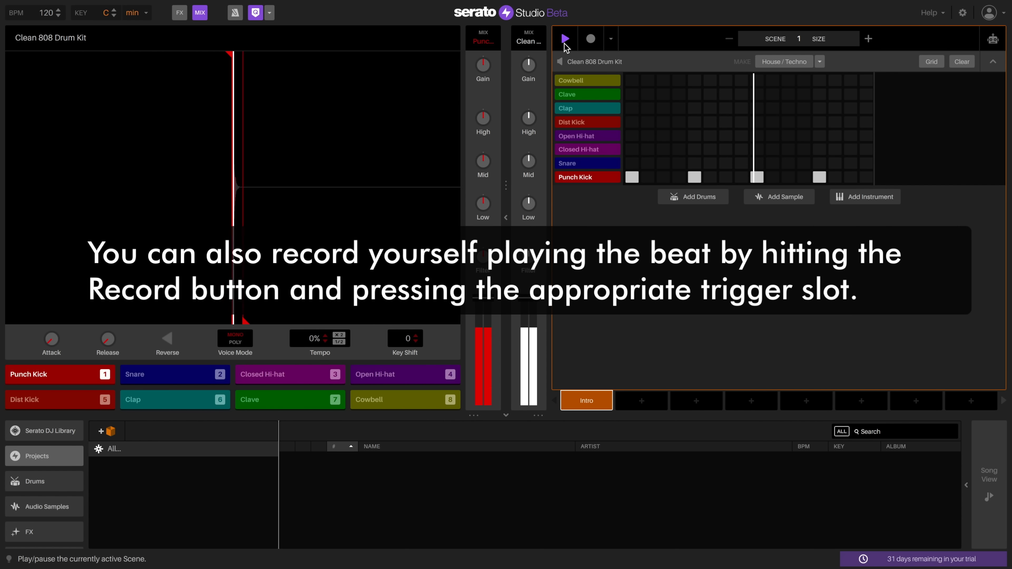
click(565, 40)
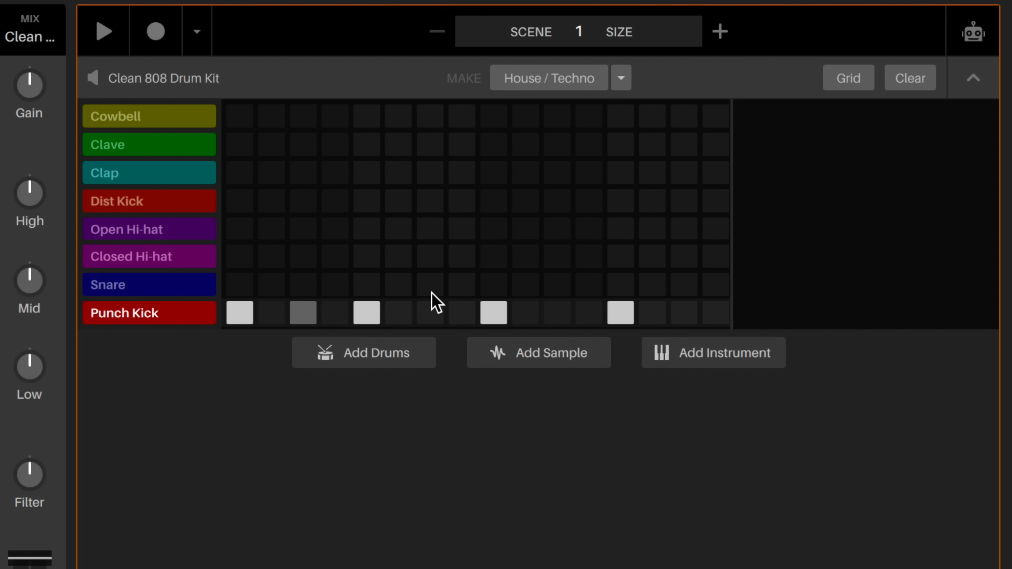
Try doubling the Punch Kick row's grid resolution with ×2 and restore the standard grid view.
click(865, 85)
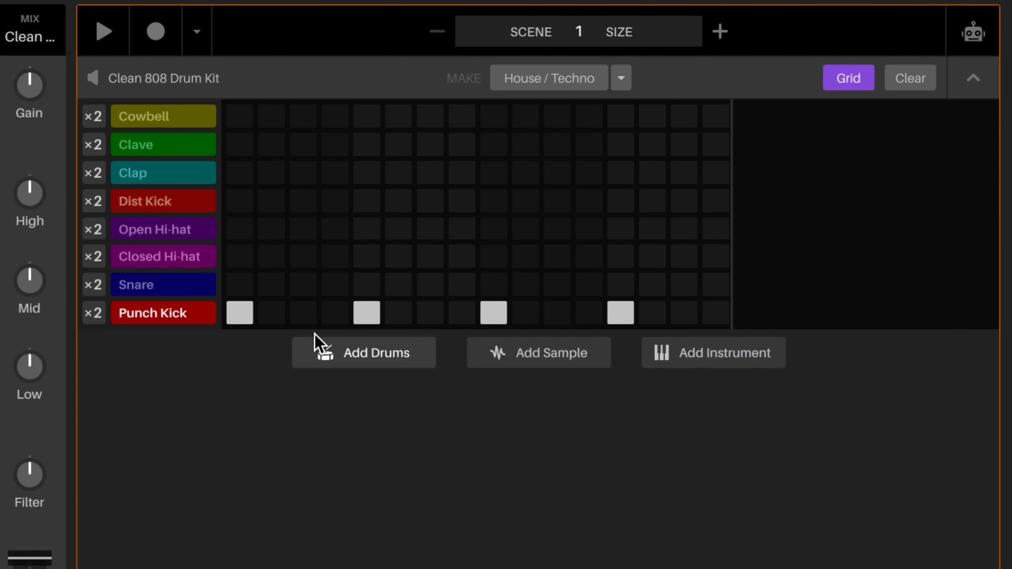
click(93, 319)
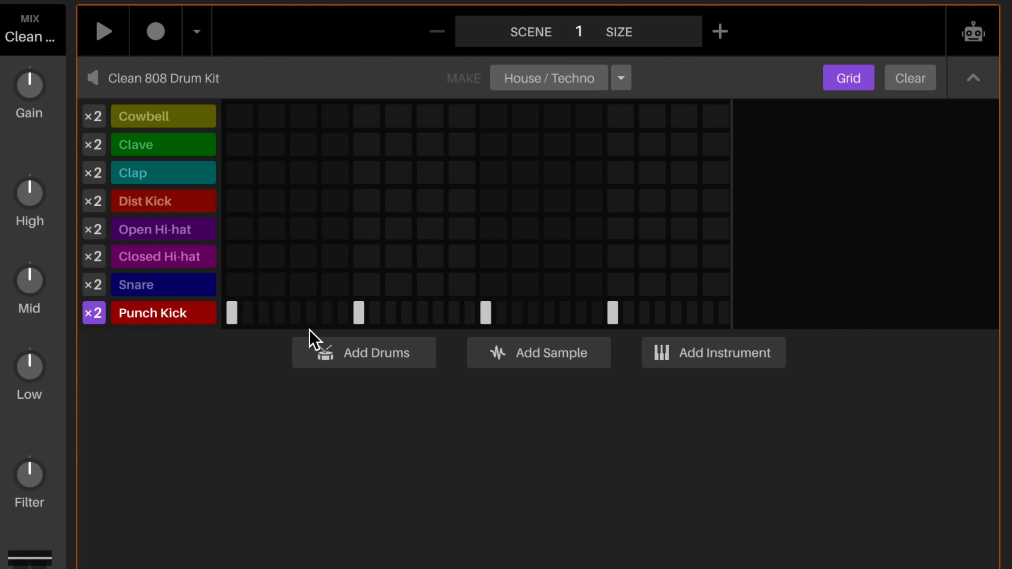
click(93, 313)
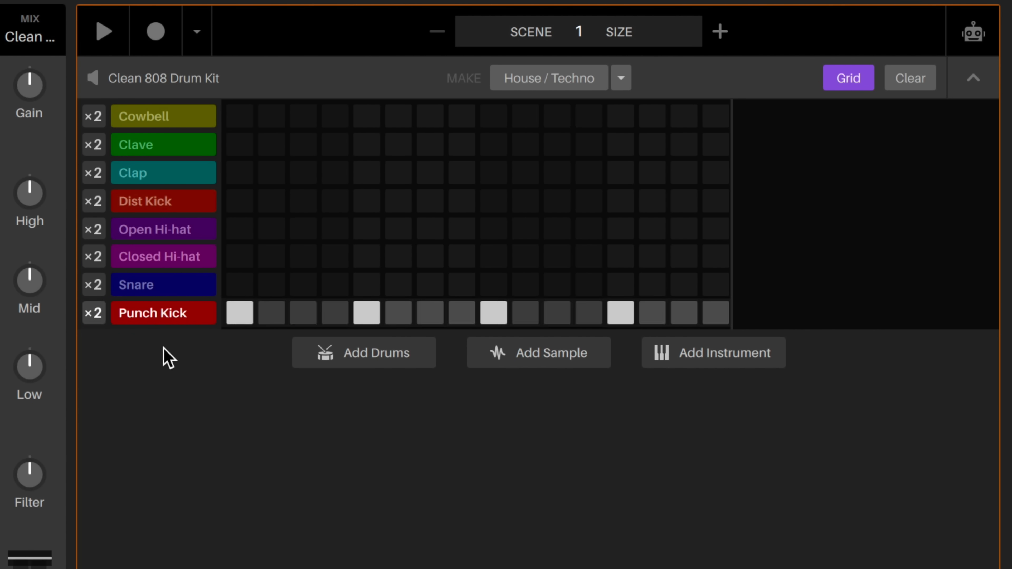
click(851, 81)
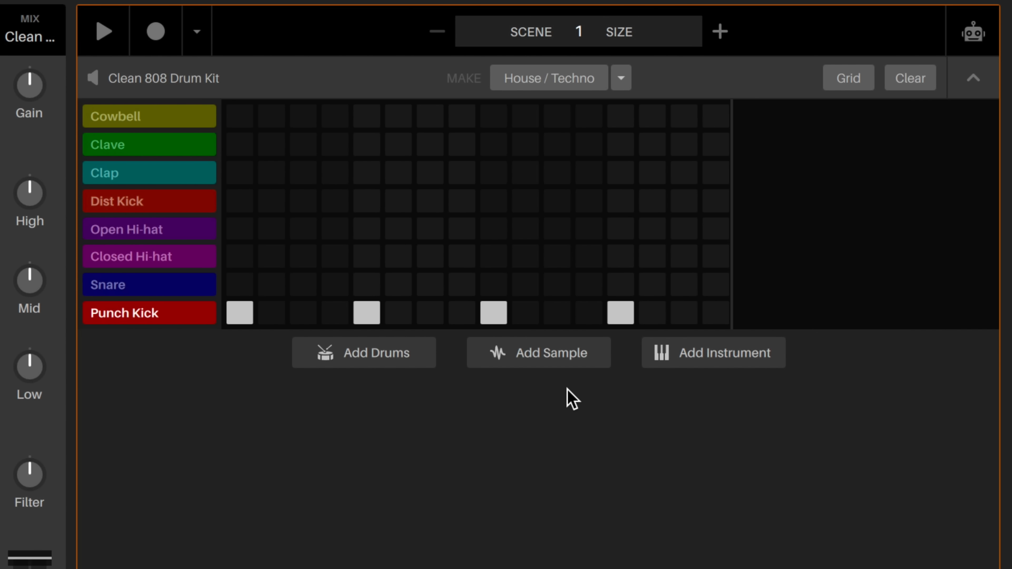
Generate three House / Techno beats in a row for the drum kit and listen to them.
click(552, 79)
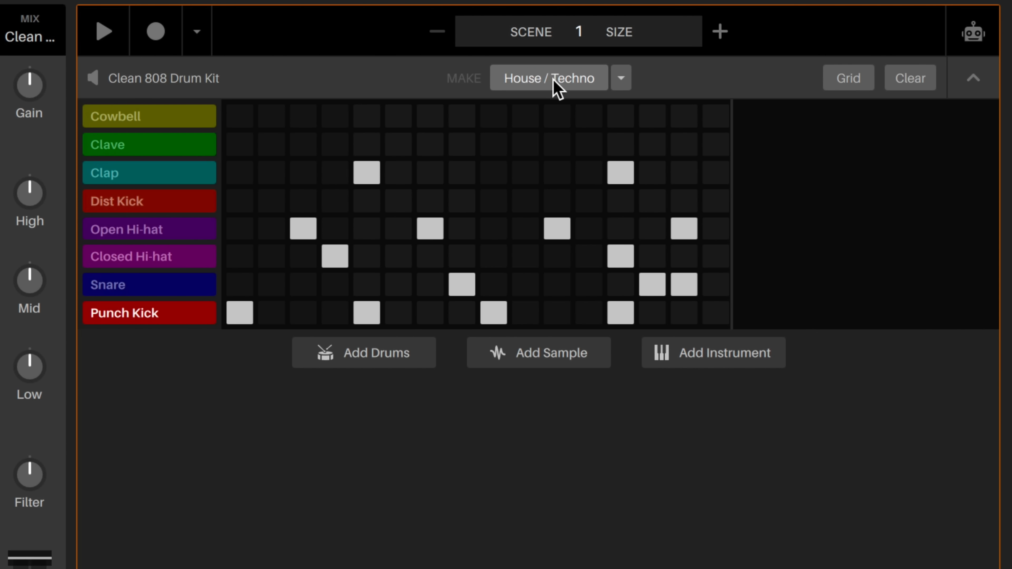
key(space)
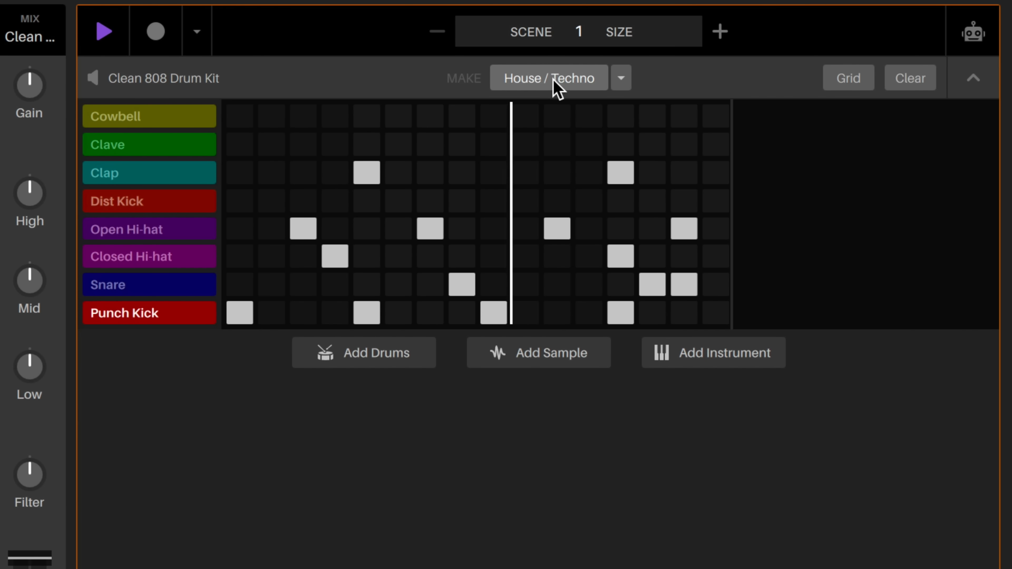
click(554, 81)
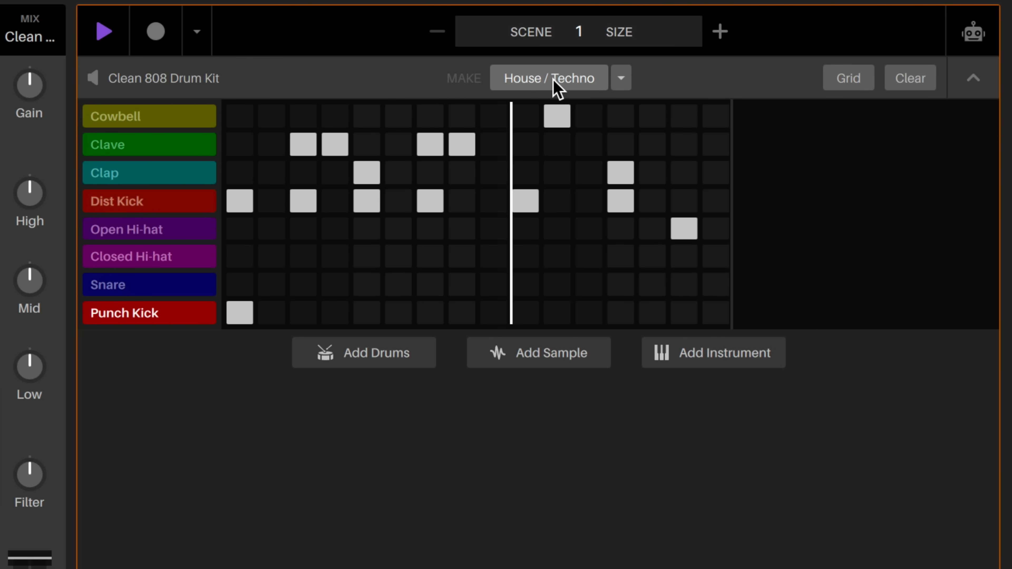
click(553, 81)
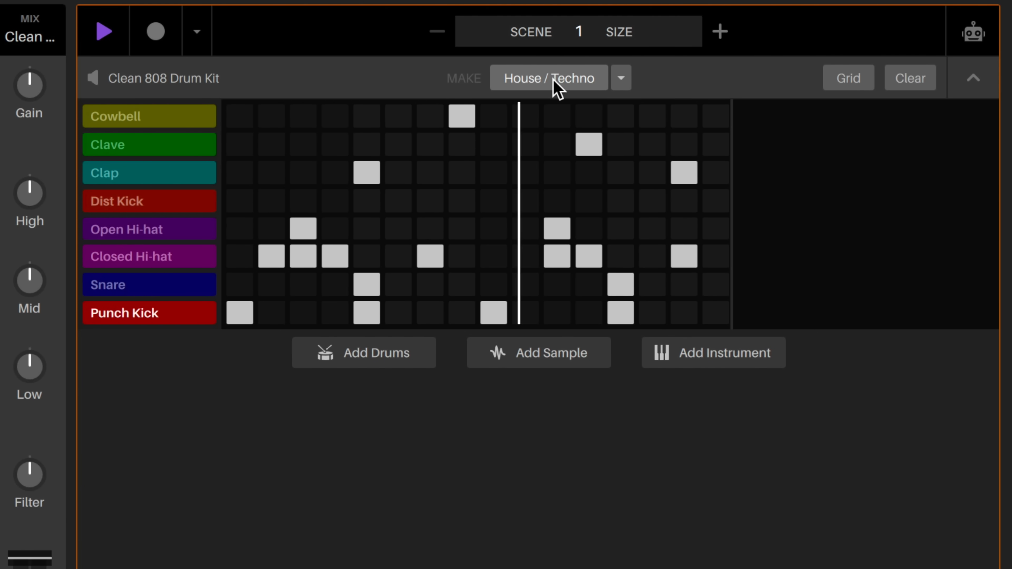
key(space)
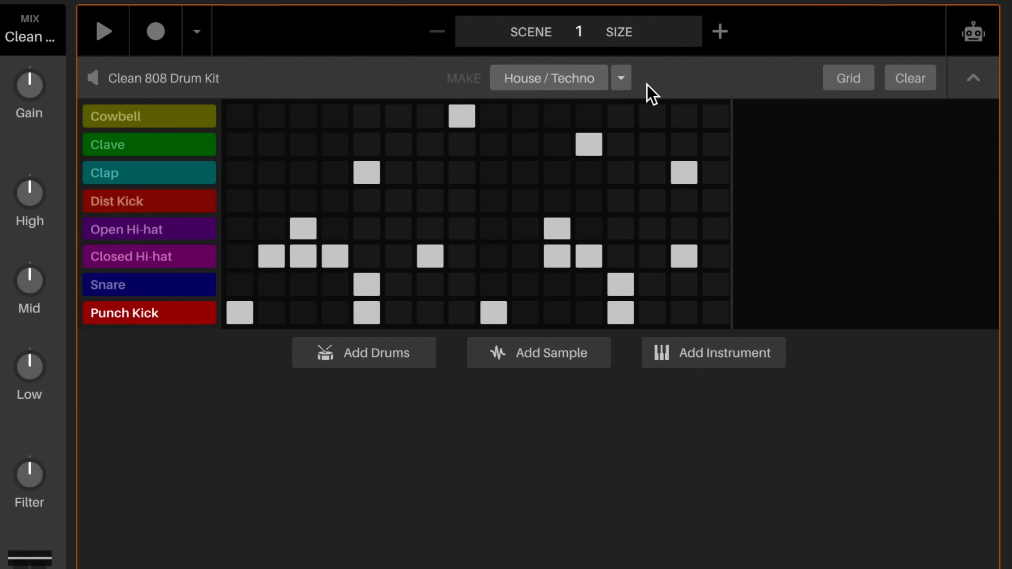
Switch the beat generator's style to Indie / Rock and generate two beats during playback.
click(622, 78)
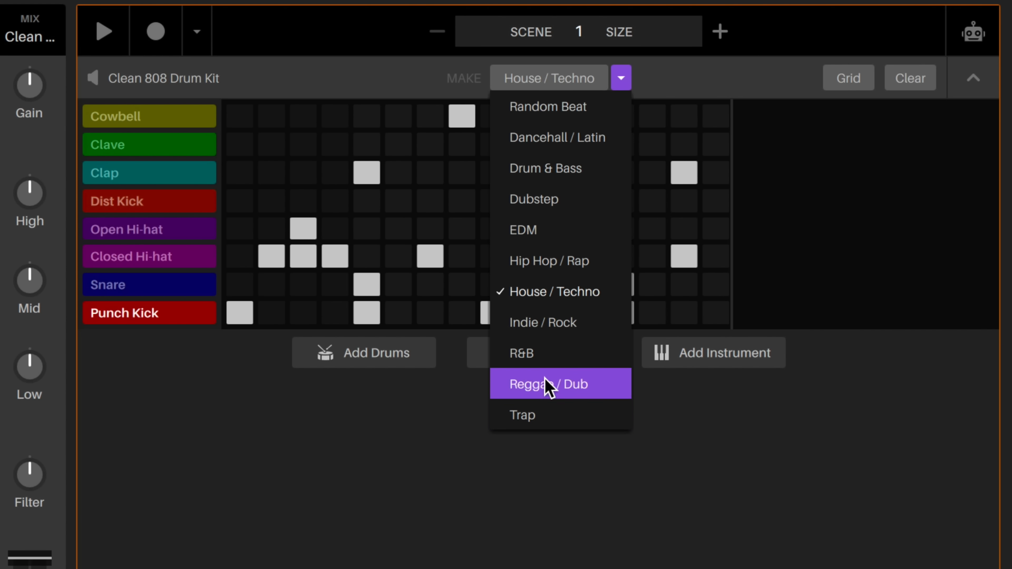
click(546, 323)
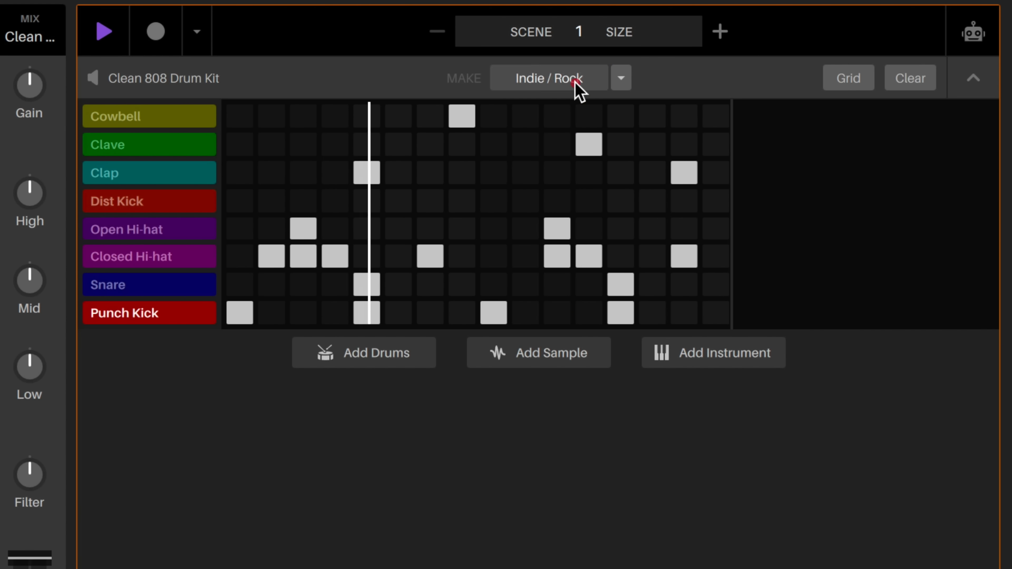
click(578, 92)
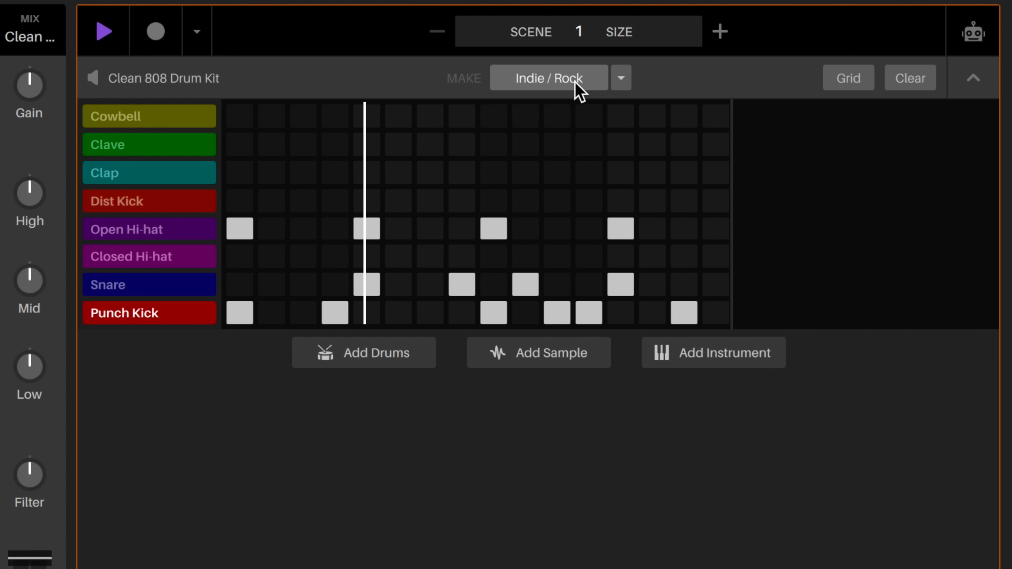
click(576, 86)
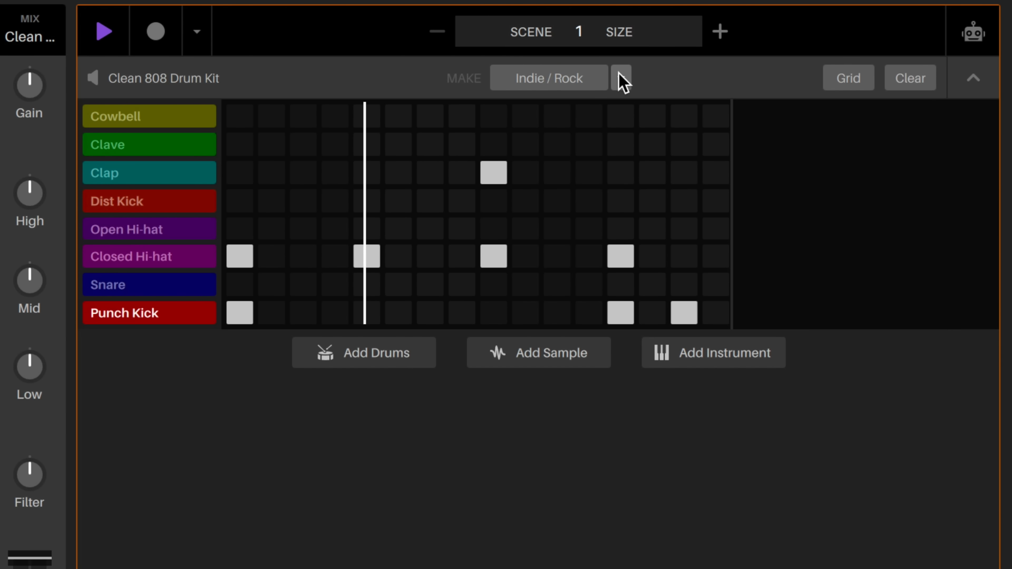
Switch the beat generator's style to Trap, generate several beats while listening, and stop playback.
click(619, 81)
click(560, 404)
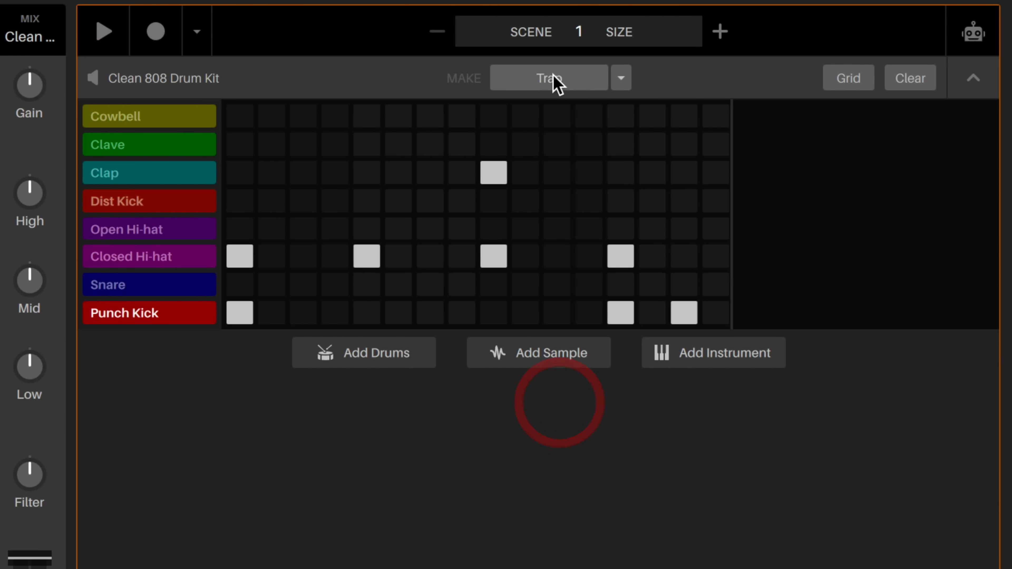
click(552, 77)
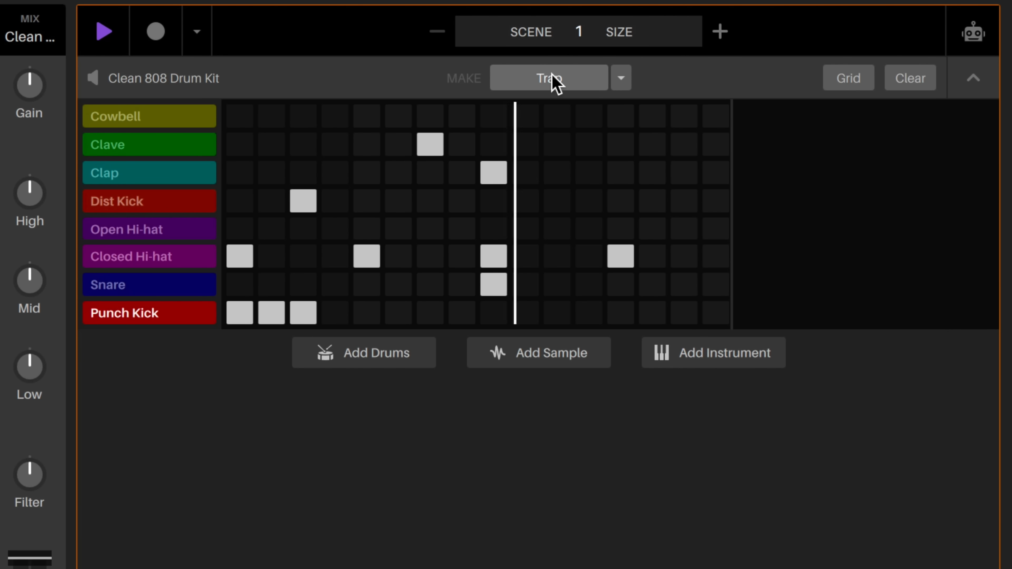
click(576, 85)
click(576, 83)
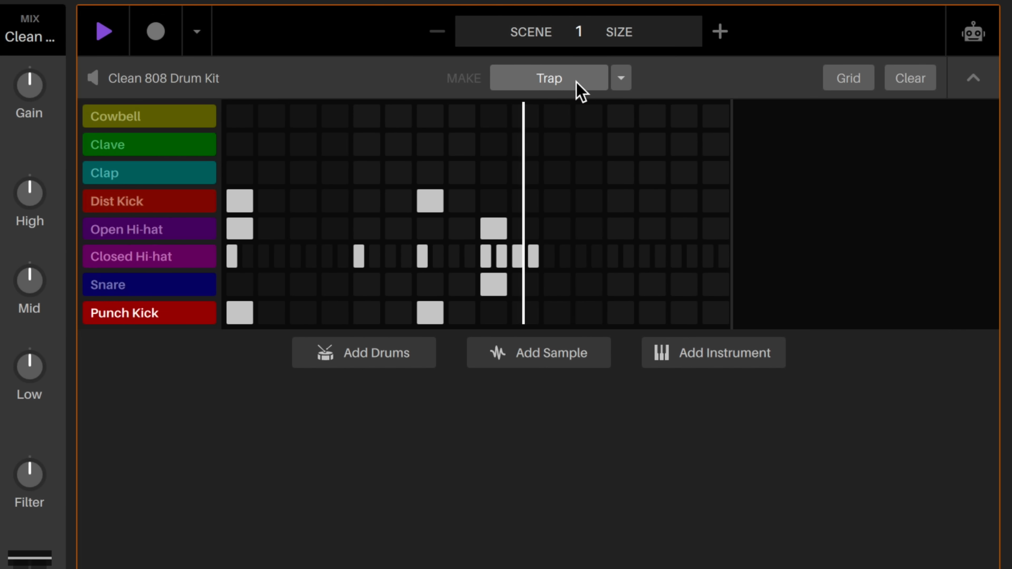
click(576, 84)
click(577, 85)
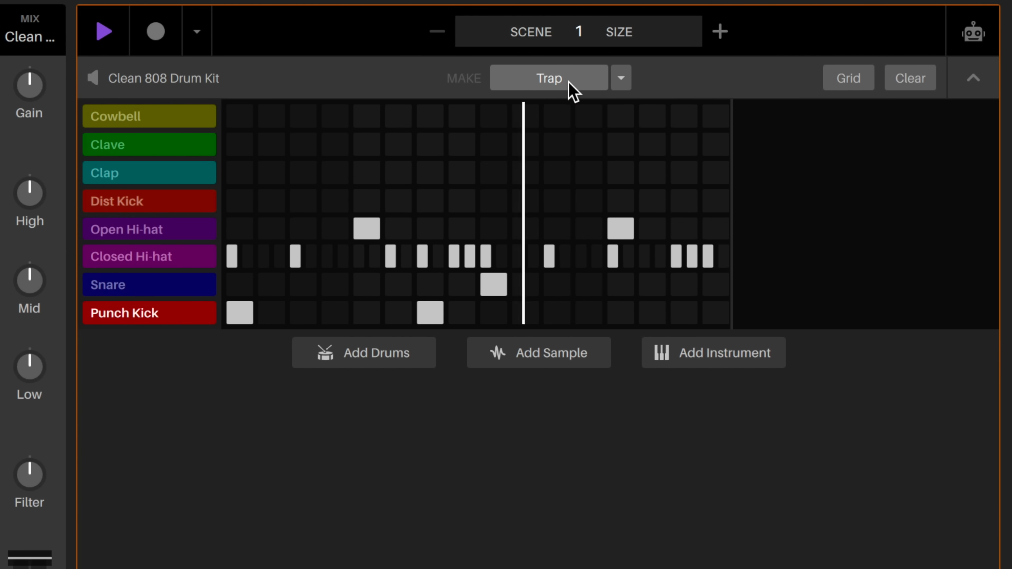
key(space)
Set the beat generator's style back to House / Techno and generate a new drum pattern.
click(624, 81)
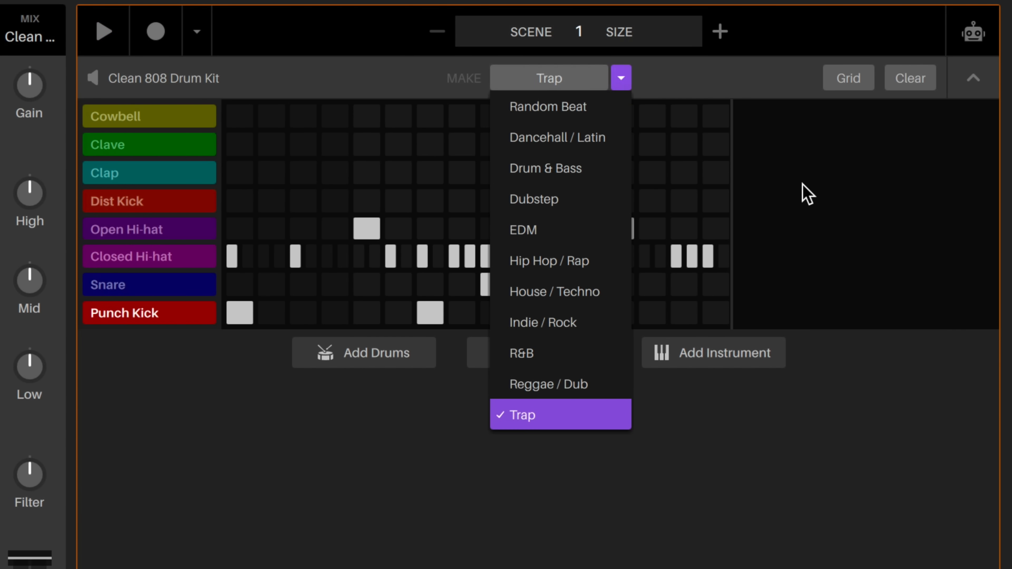
click(556, 294)
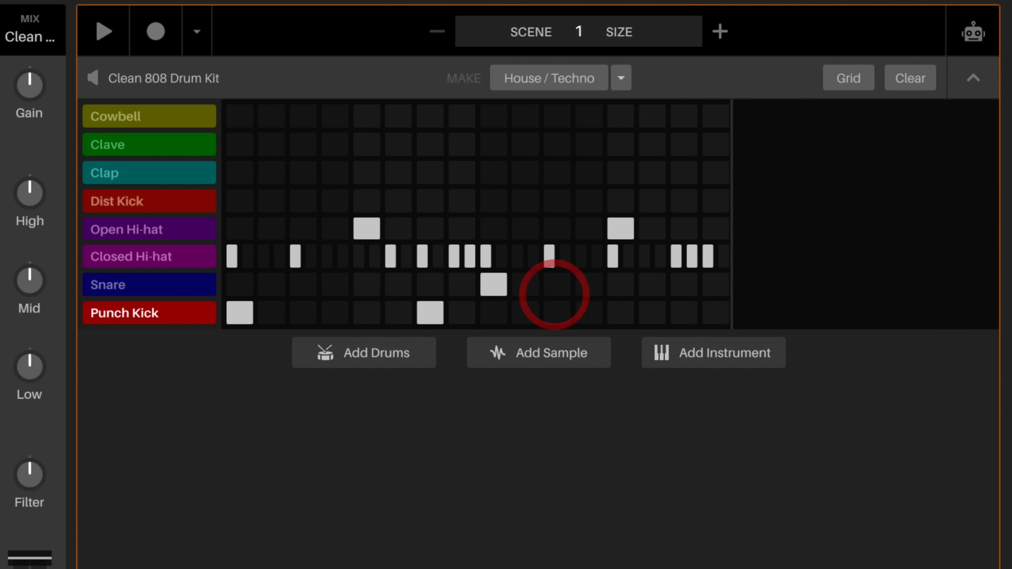
click(582, 79)
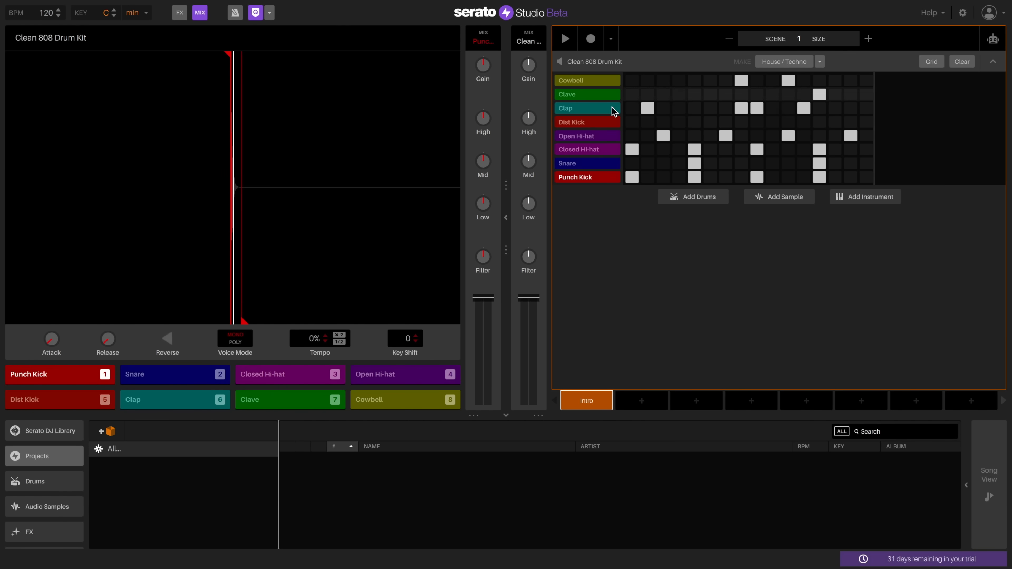
click(565, 42)
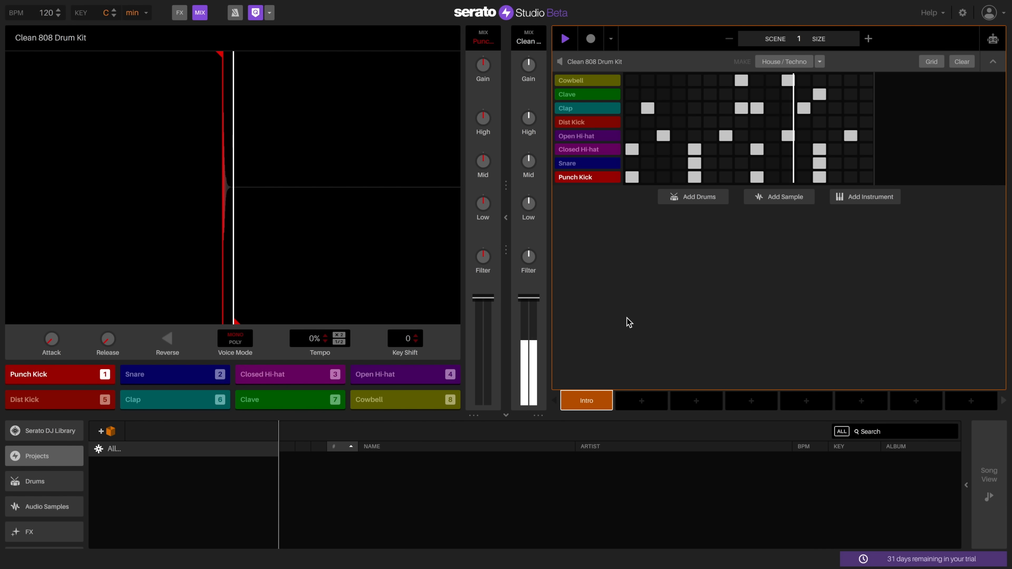
drag(529, 299, 529, 405)
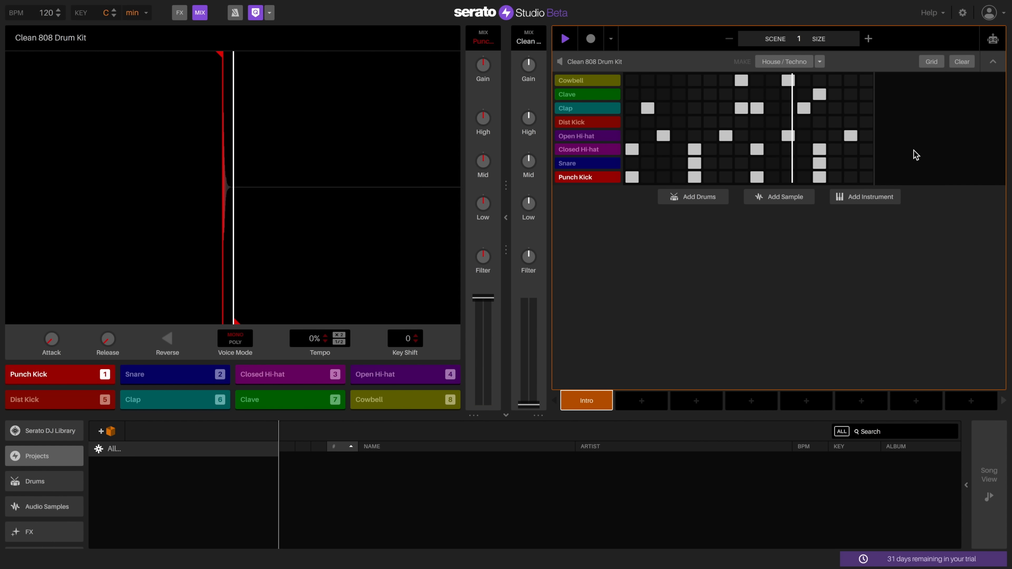
Raise the Clean 808 Drum Kit's volume fader back up, try its filter and low EQ at neutral, and stop playback.
drag(529, 404, 529, 298)
drag(528, 256, 529, 203)
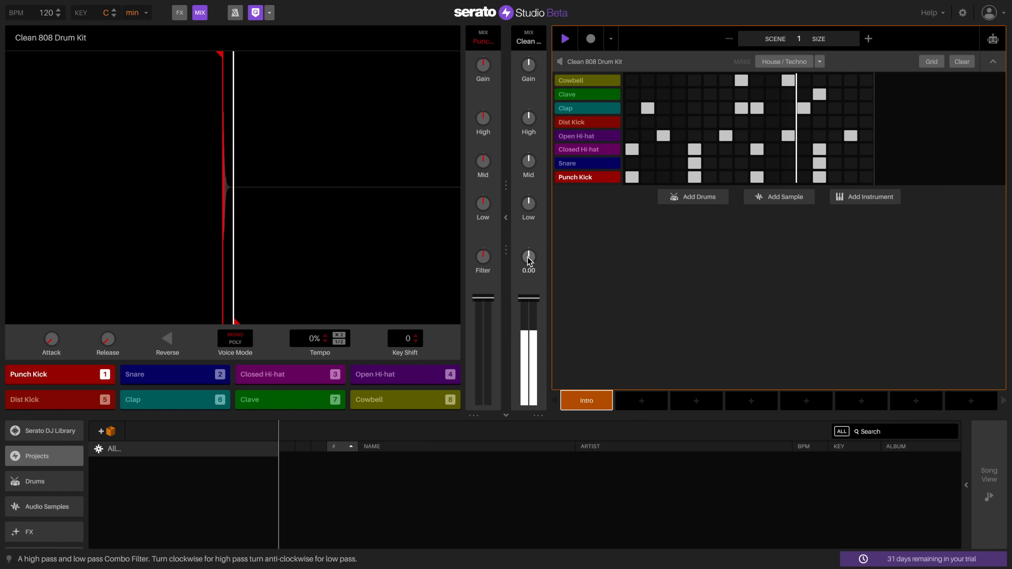
mouse_move(529, 204)
mouse_down()
mouse_move(528, 191)
mouse_move(529, 205)
mouse_up()
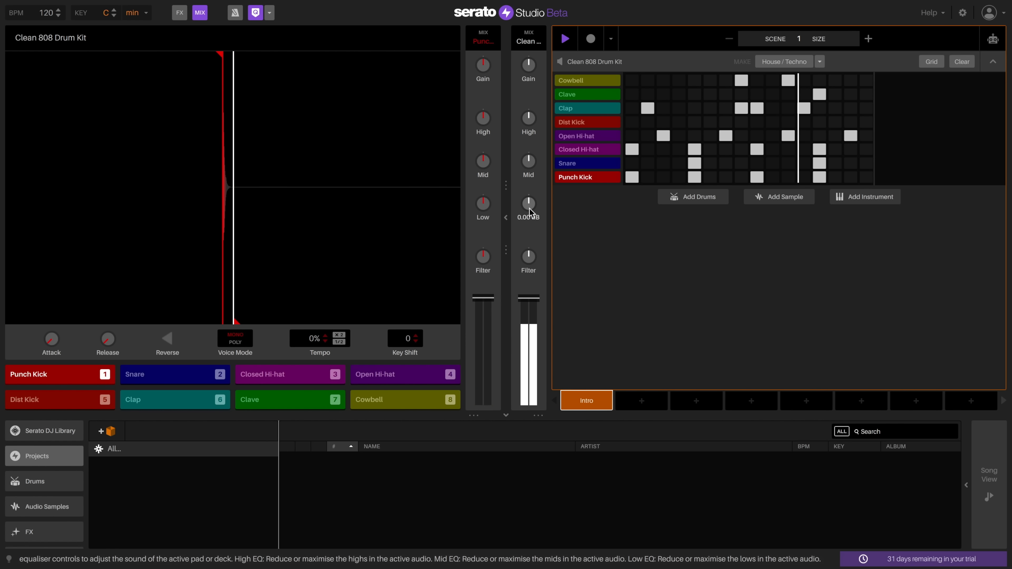
key(space)
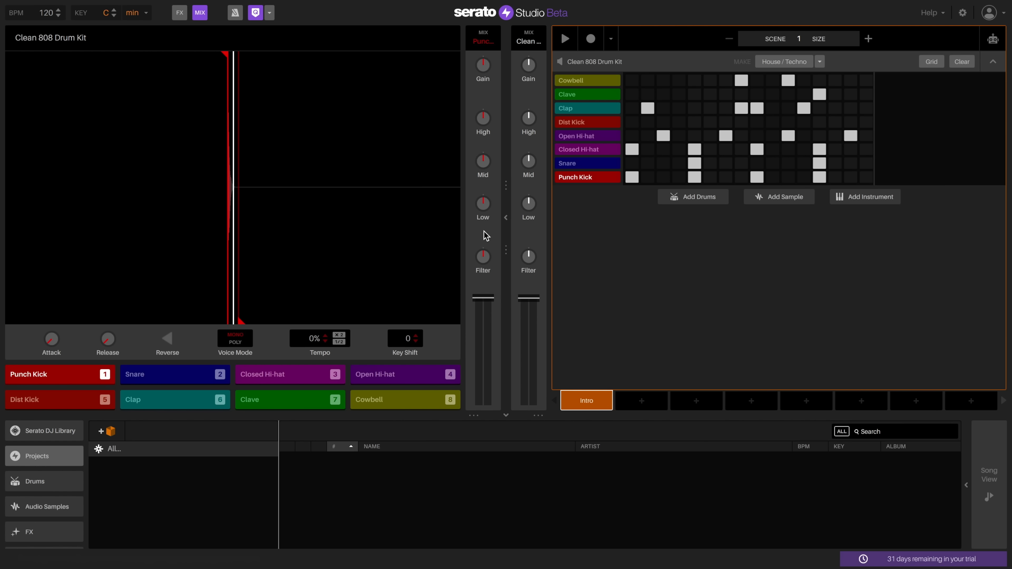
Boost the snare's high EQ to +10.2 dB, auditioning it on its own and within the playing beat.
key(1)
key(2)
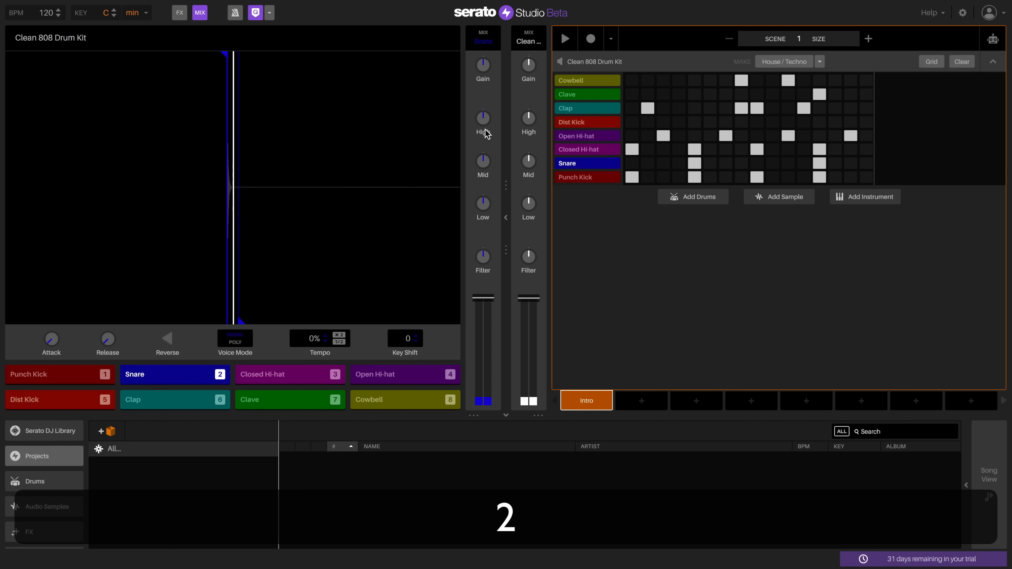
drag(489, 120, 489, 83)
key(2)
key(2)
key(2)
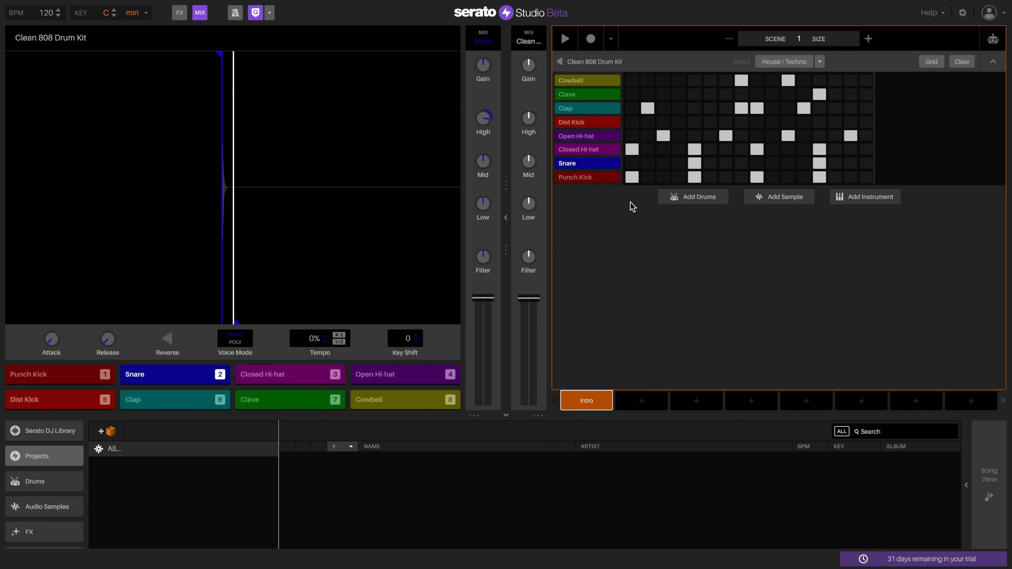
click(565, 39)
drag(501, 121, 485, 121)
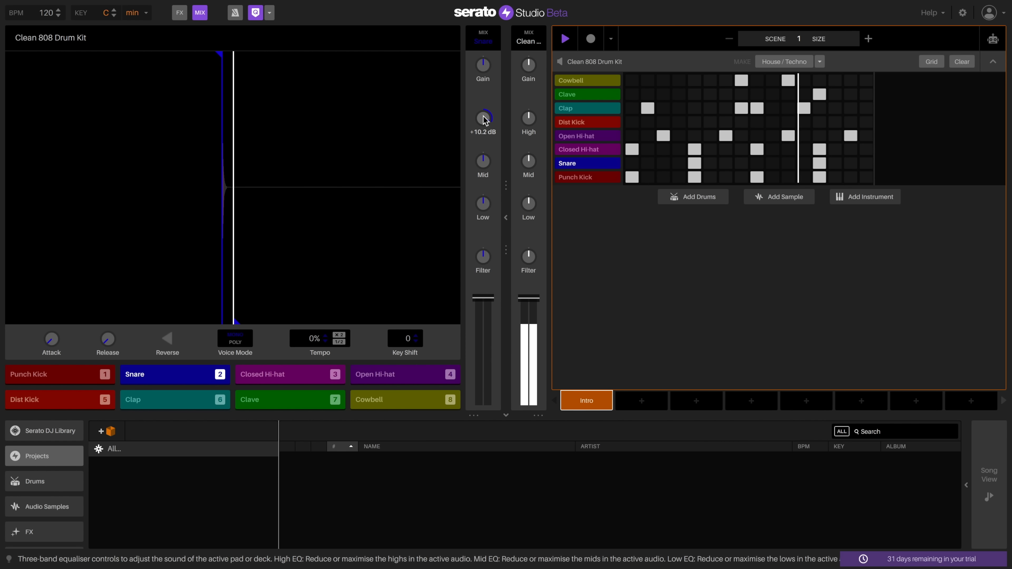
key(space)
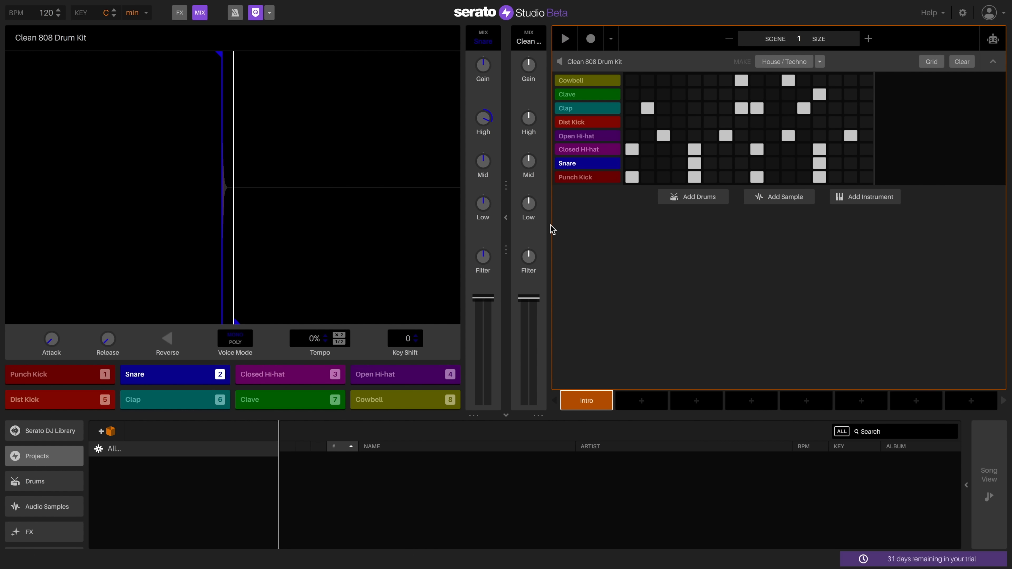
Cut the open hi-hat's high EQ slightly, auditioning it on its own and within the playing beat.
key(4)
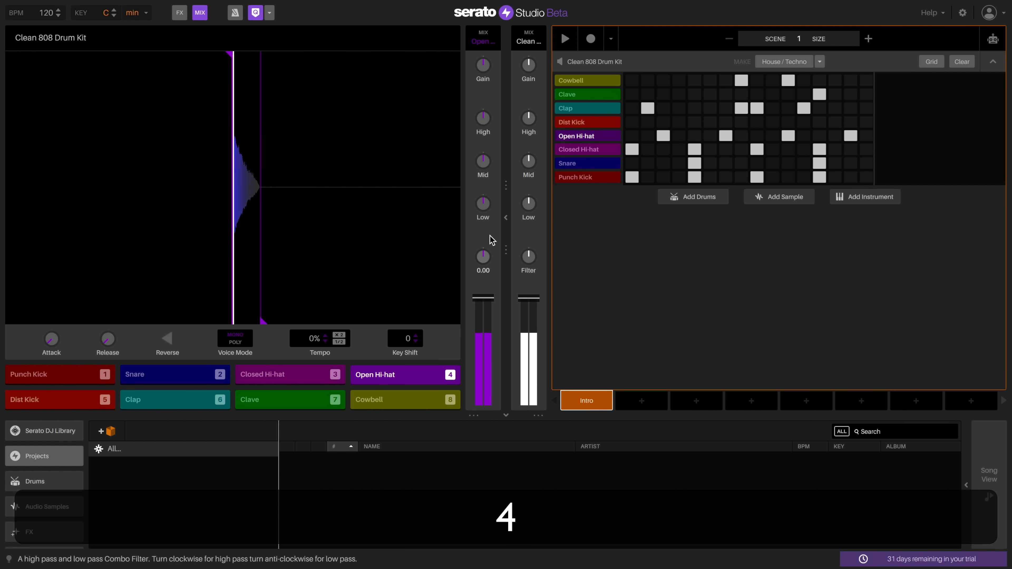
drag(483, 119, 483, 136)
key(4)
key(4)
key(4)
key(4)
key(4)
key(4)
key(4)
key(4)
key(space)
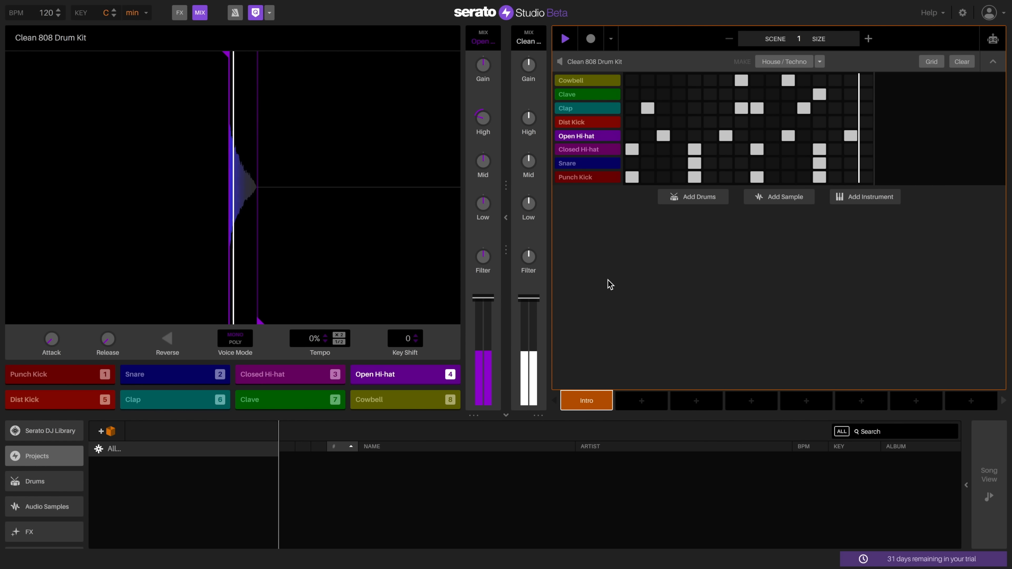
key(space)
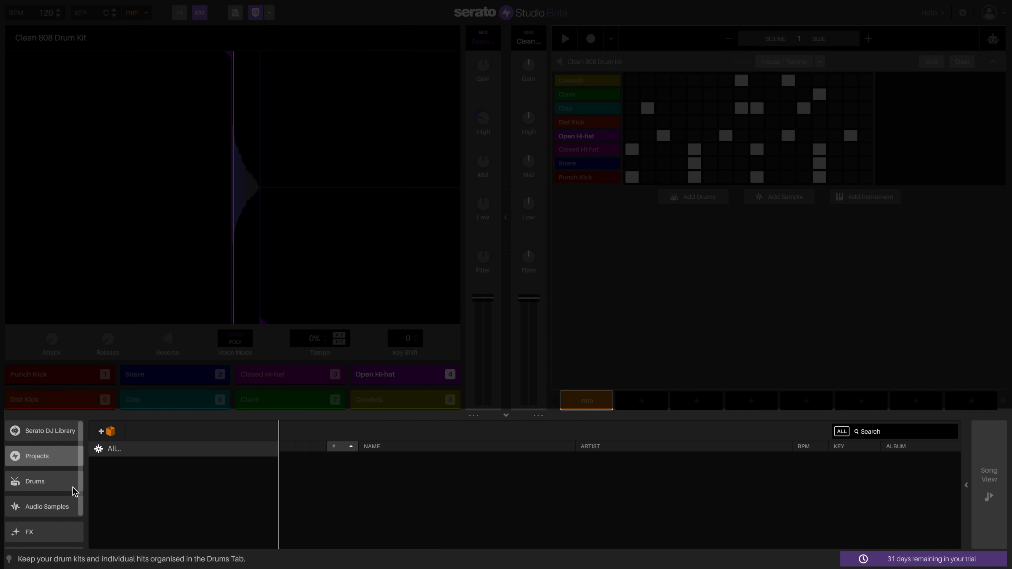
Browse the Drums library, looking through all drum content and the All Drum One Shots crate.
scroll(71, 487, down, 1)
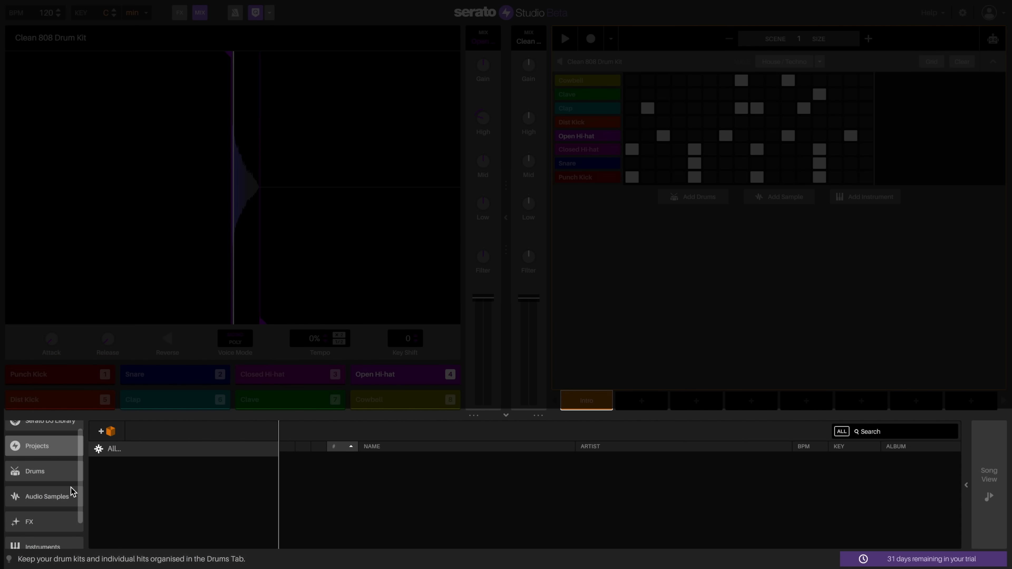
scroll(70, 487, up, 1)
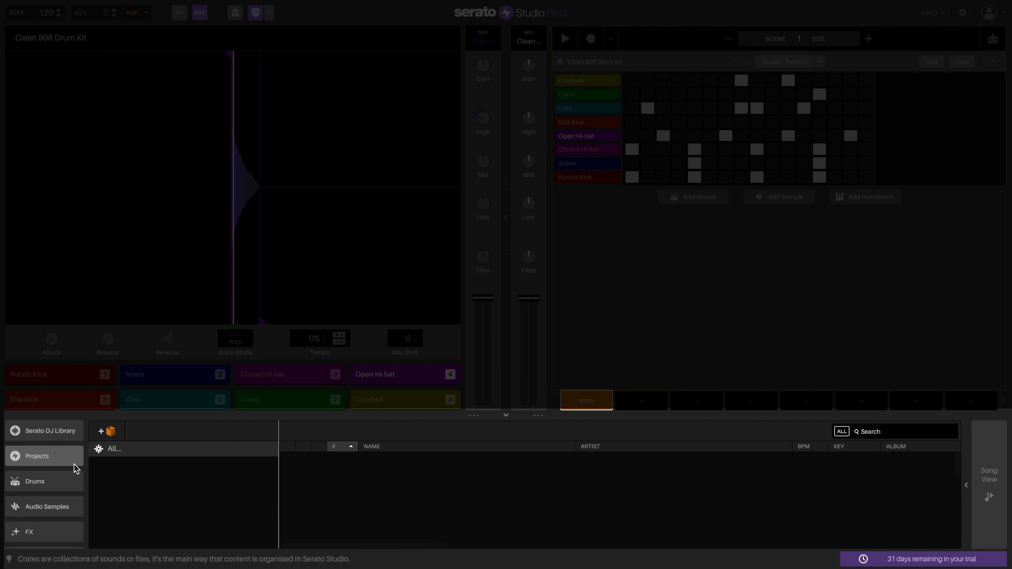
click(45, 482)
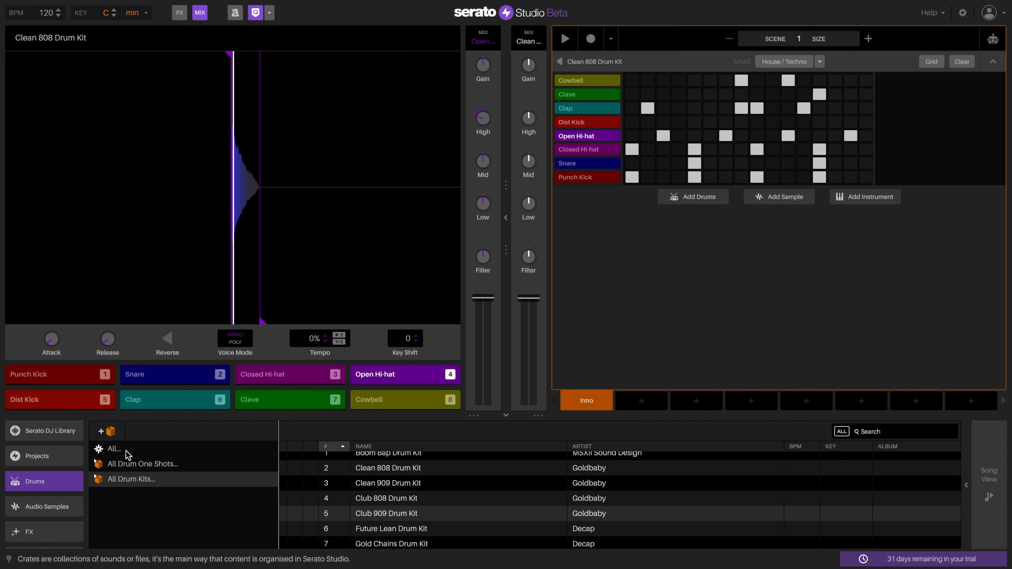
click(125, 450)
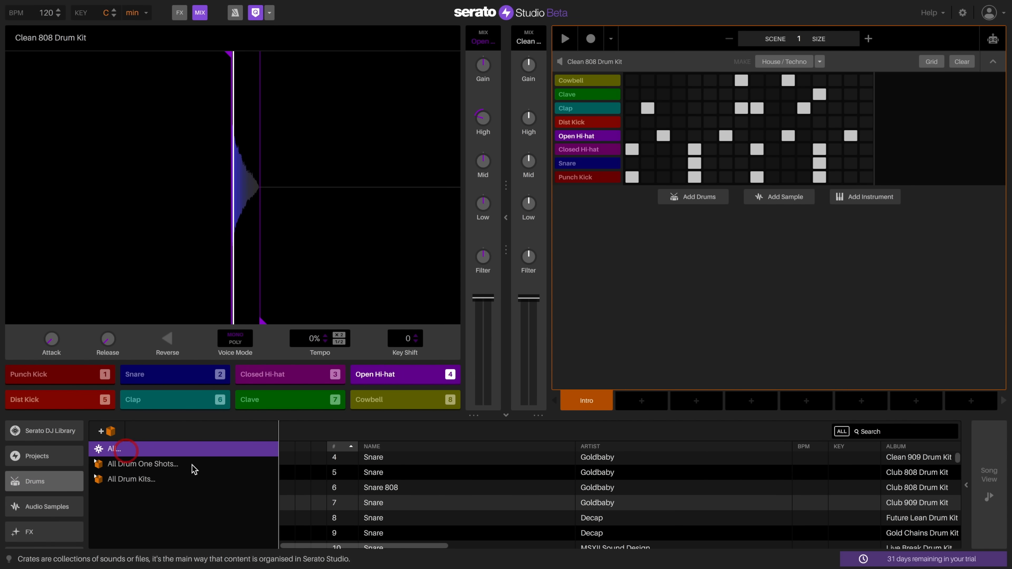
click(176, 464)
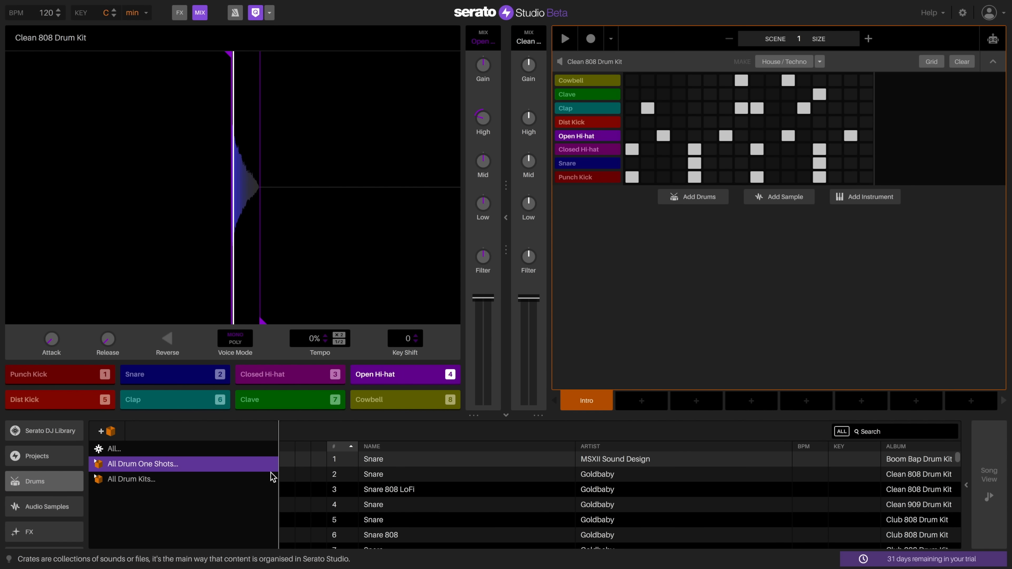
scroll(379, 483, down, 3)
scroll(379, 483, down, 6)
scroll(371, 486, up, 10)
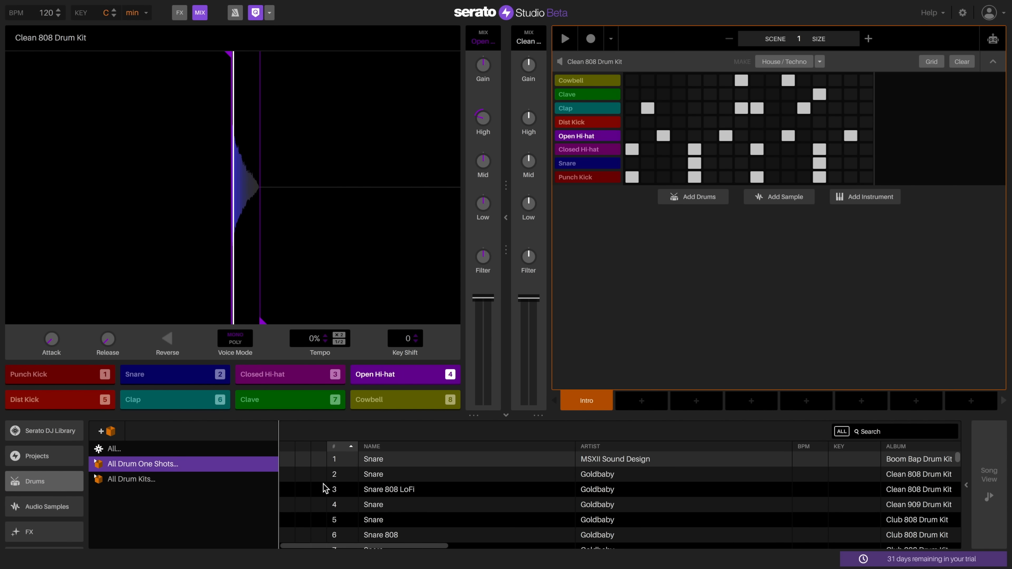
scroll(505, 478, down, 16)
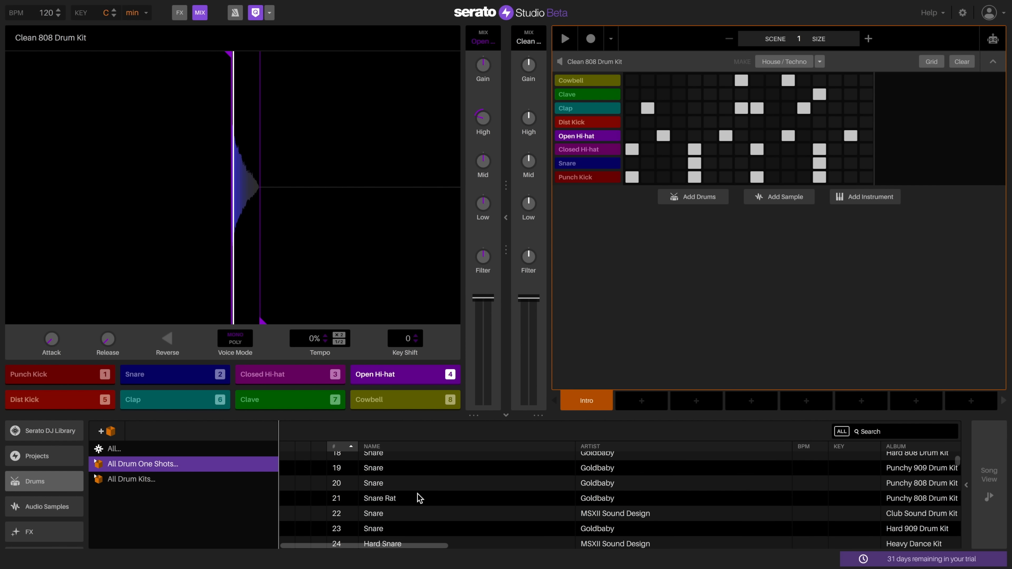
scroll(418, 497, up, 16)
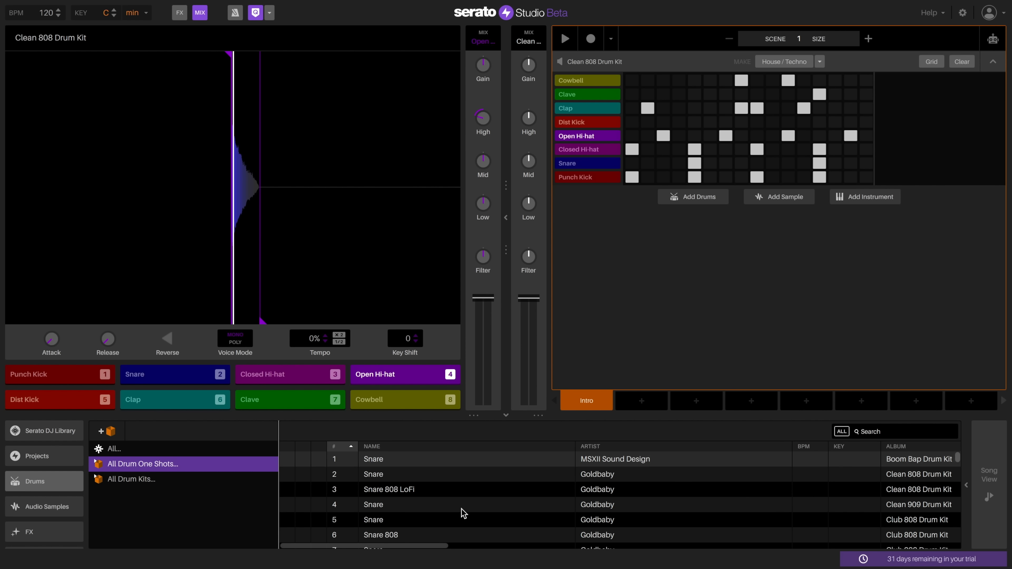
Look through the kits available in the All Drum Kits crate.
click(158, 480)
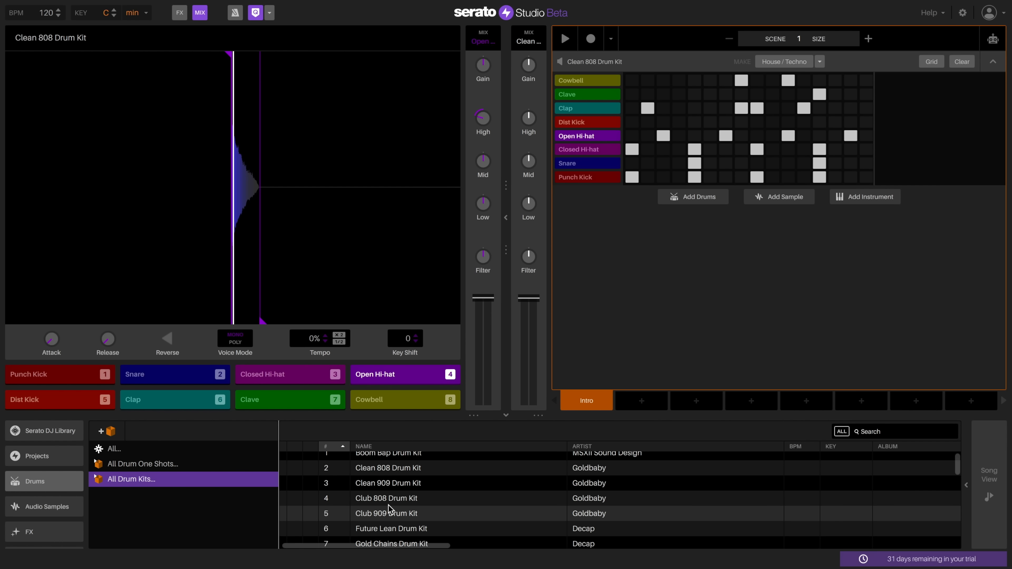
scroll(452, 494, up, 1)
scroll(478, 503, down, 10)
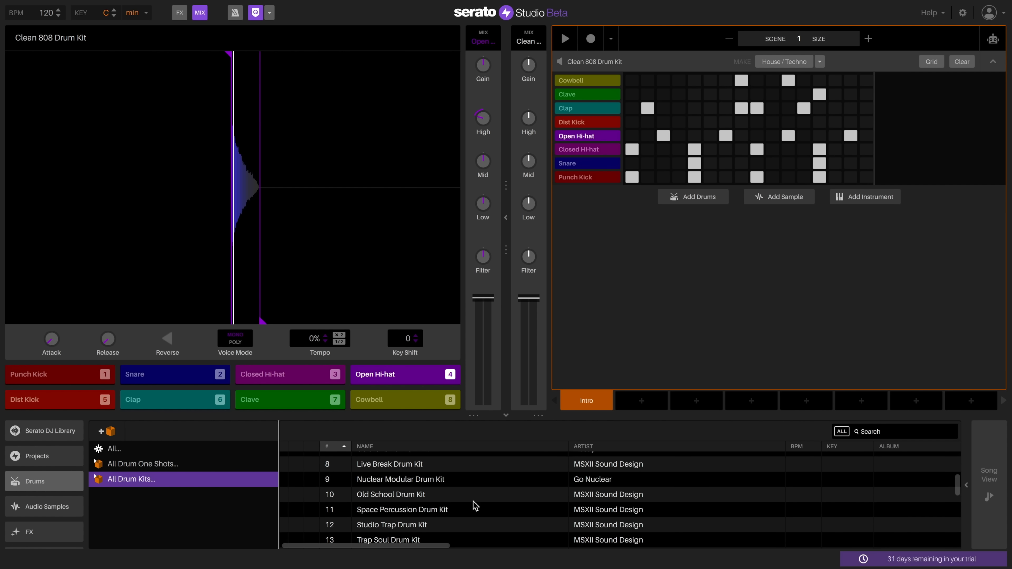
scroll(476, 505, up, 10)
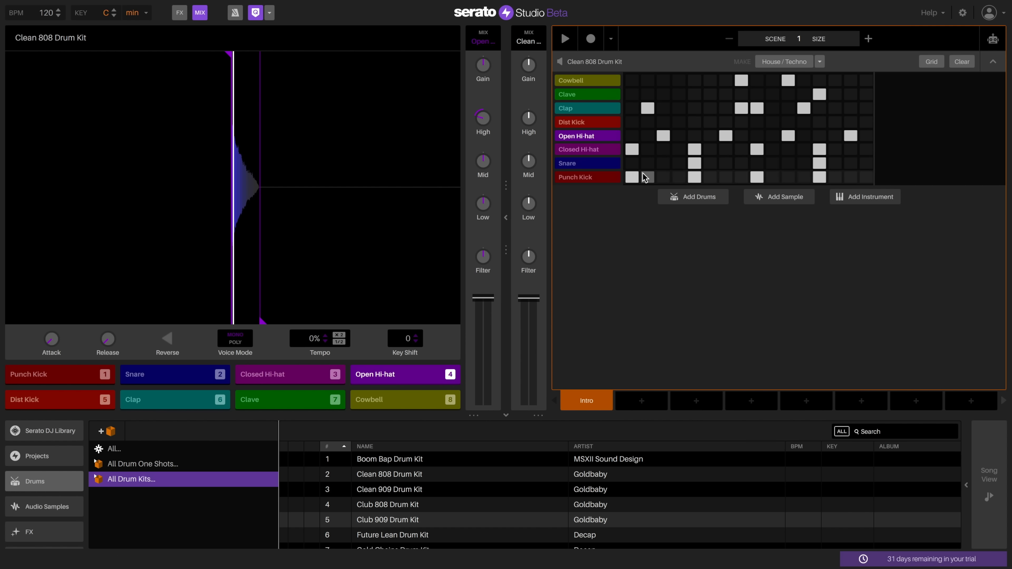
Play the beat and swap its kit to Club 909, Boom Bap, Future Lean and Live Break in turn.
click(565, 39)
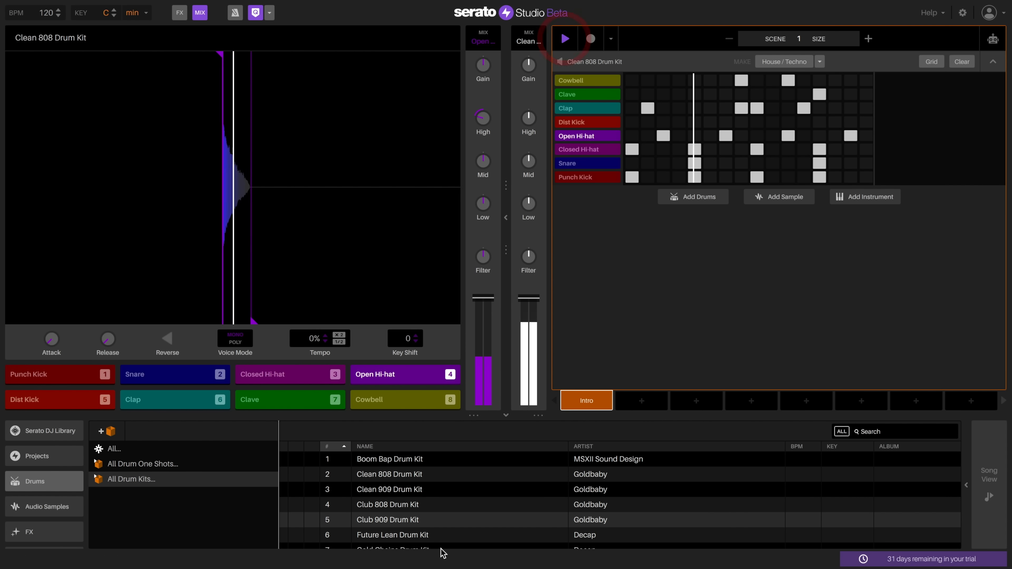
drag(366, 525, 664, 71)
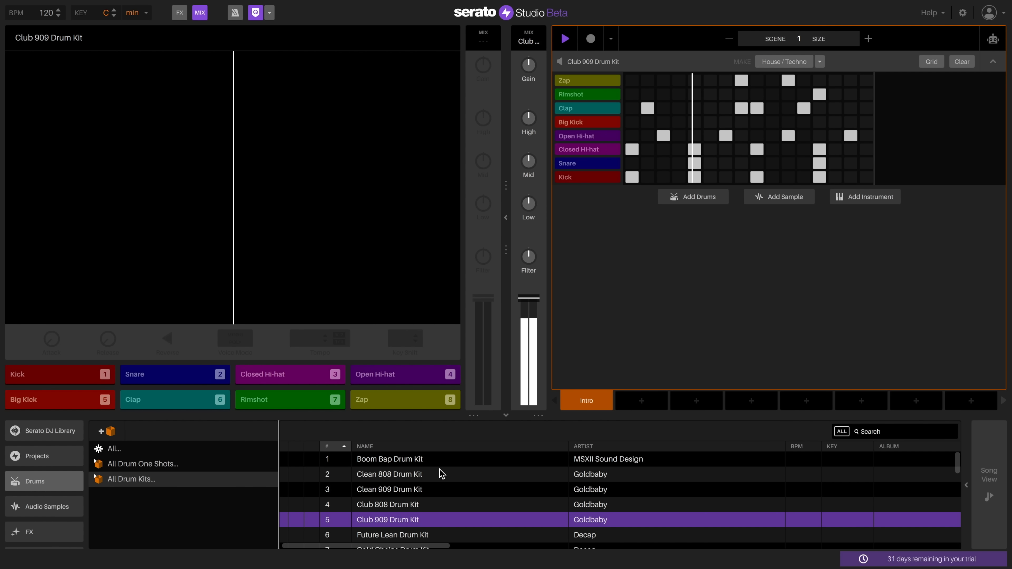
click(395, 462)
drag(394, 460, 696, 117)
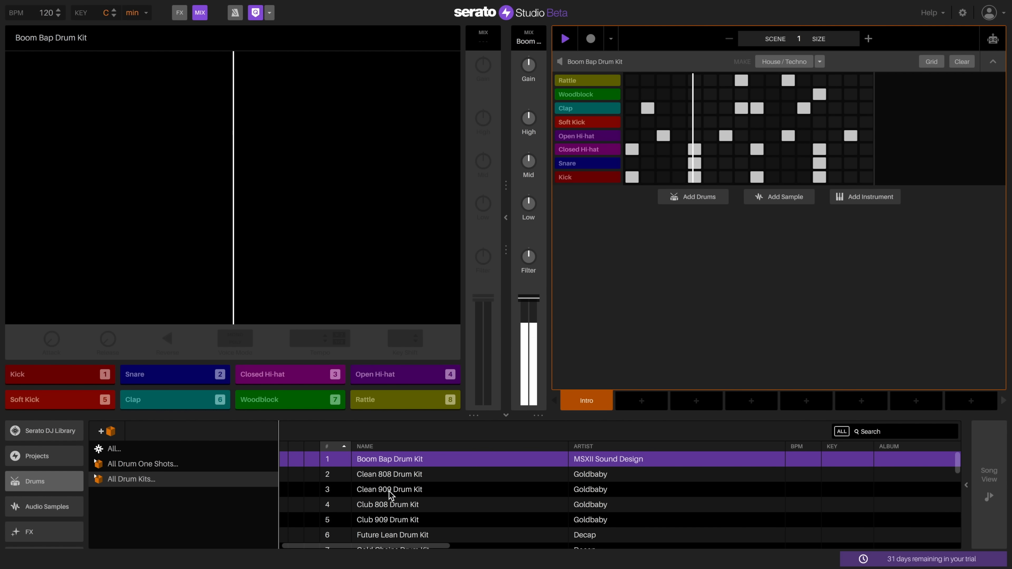
scroll(402, 503, down, 1)
drag(387, 506, 671, 131)
scroll(520, 453, down, 1)
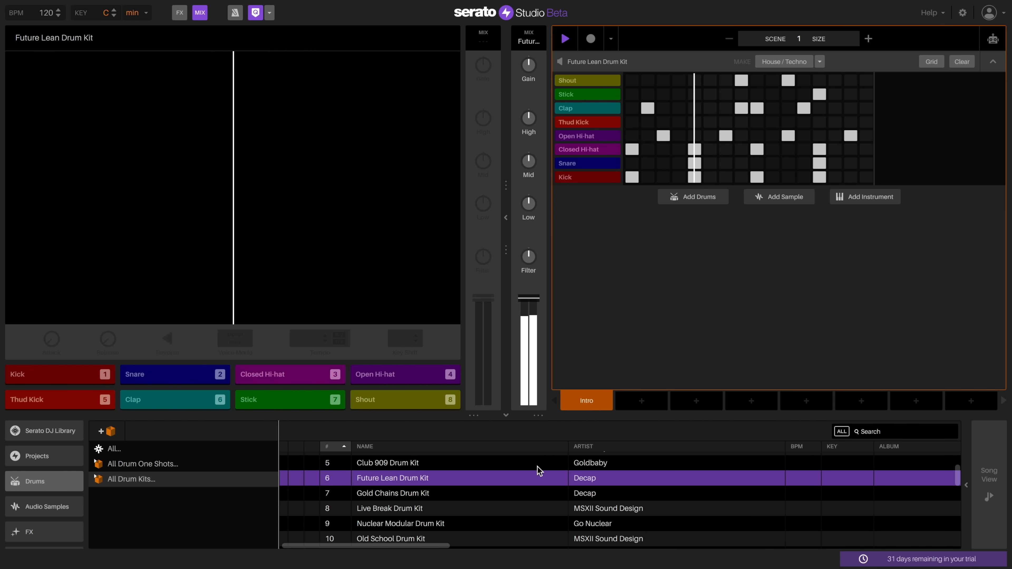
drag(400, 506, 678, 140)
scroll(478, 497, up, 1)
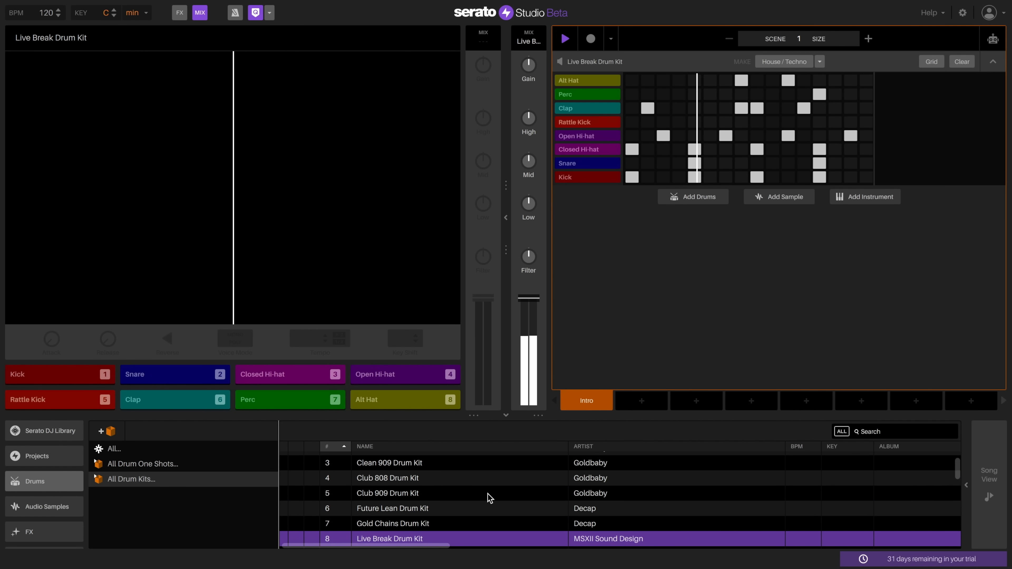
Load the Club 909 Drum Kit onto the existing pattern and stop playback.
drag(377, 492, 844, 157)
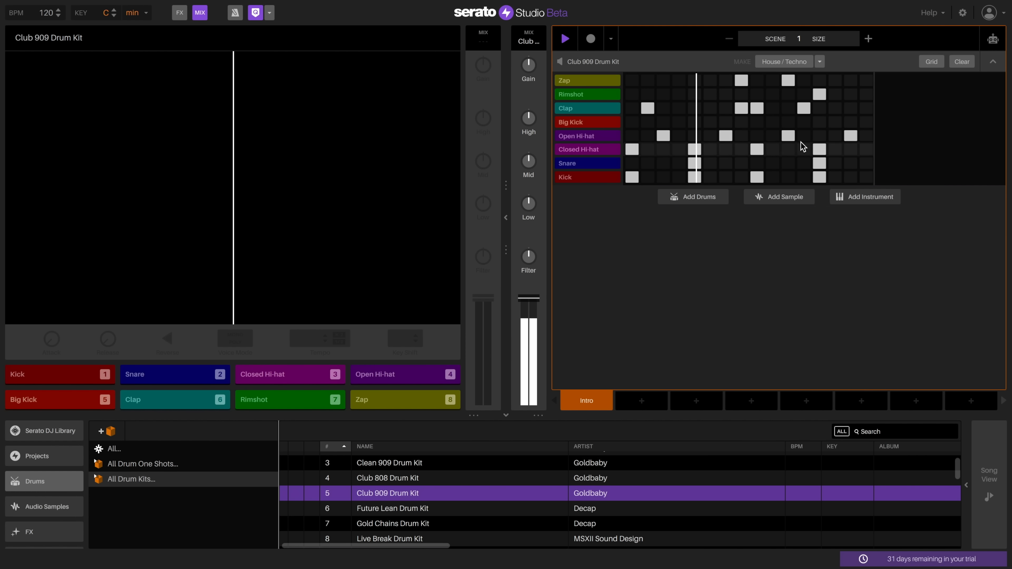
key(space)
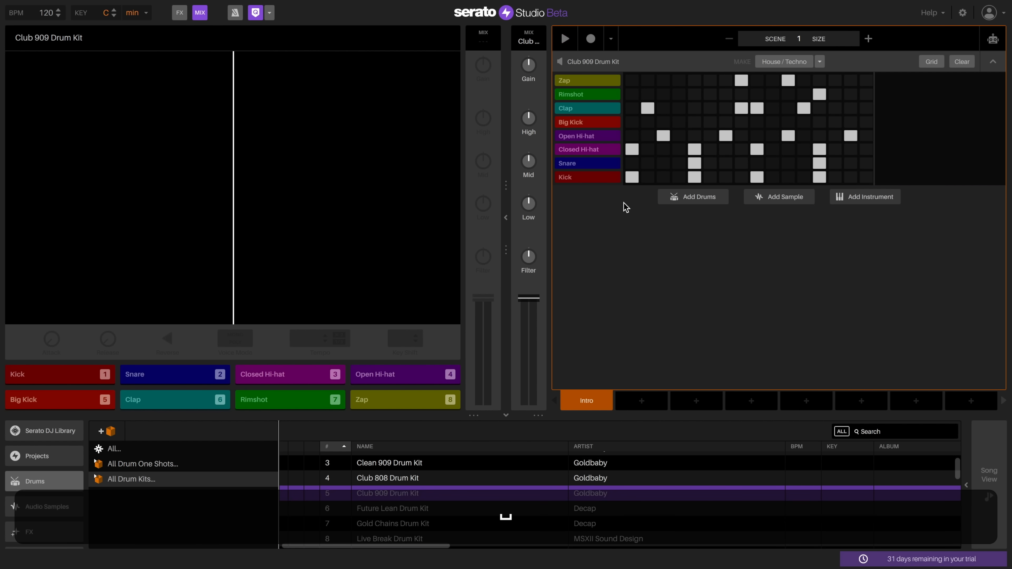
Audition the Club 909 snare, lower its volume fader slightly, and play the beat to check the balance.
key(2)
key(2)
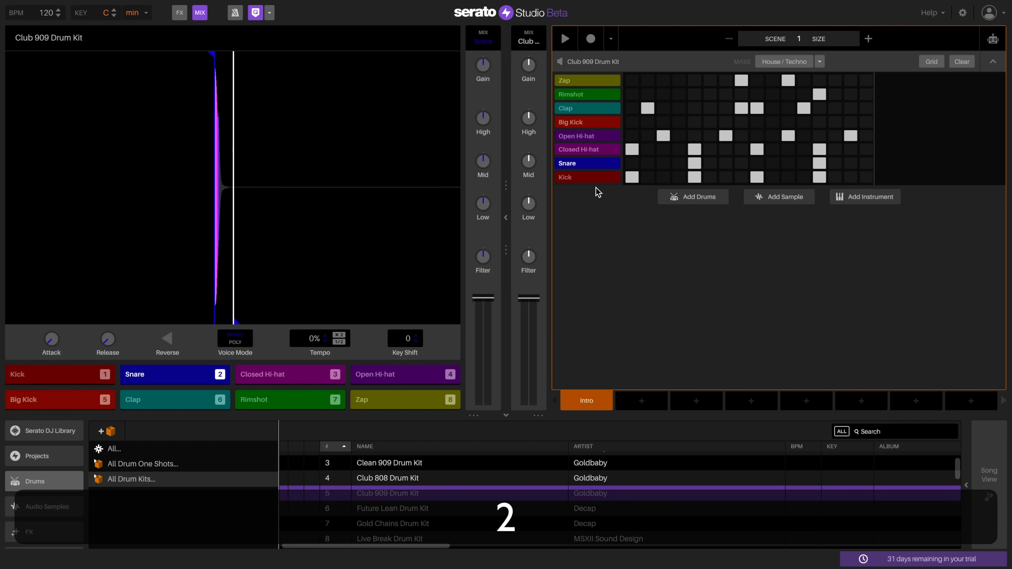
key(2)
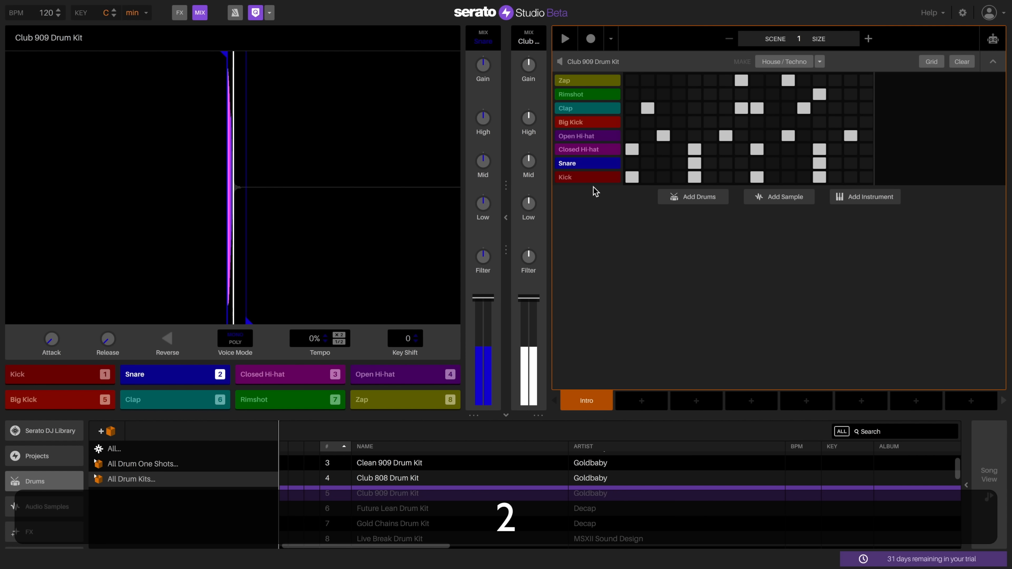
mouse_move(490, 108)
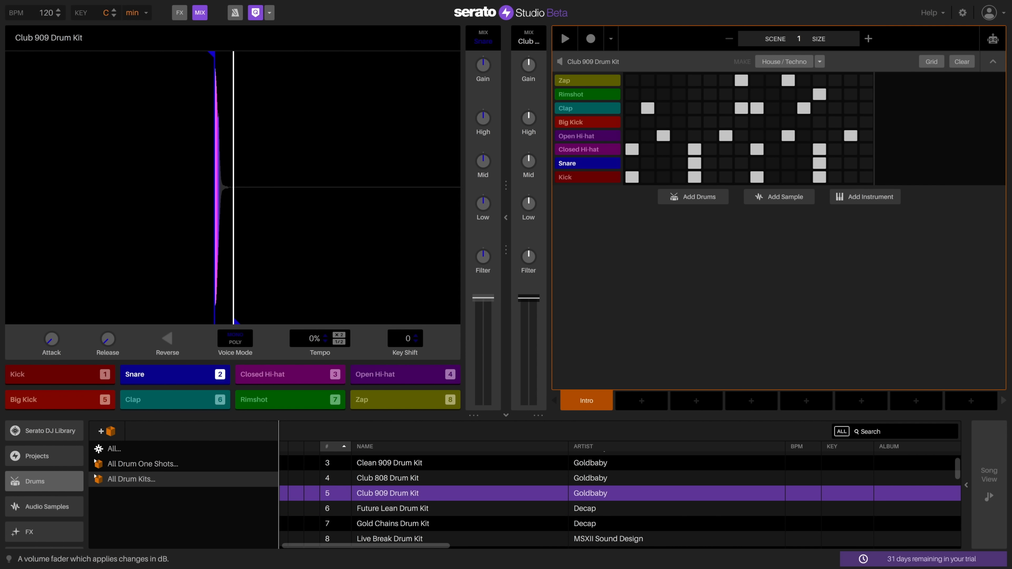
key(space)
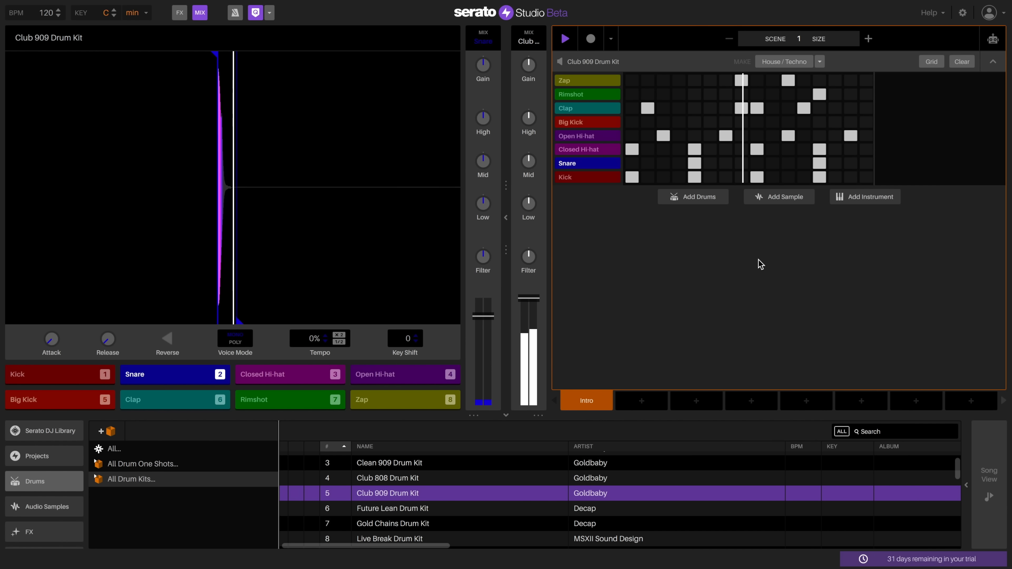
key(space)
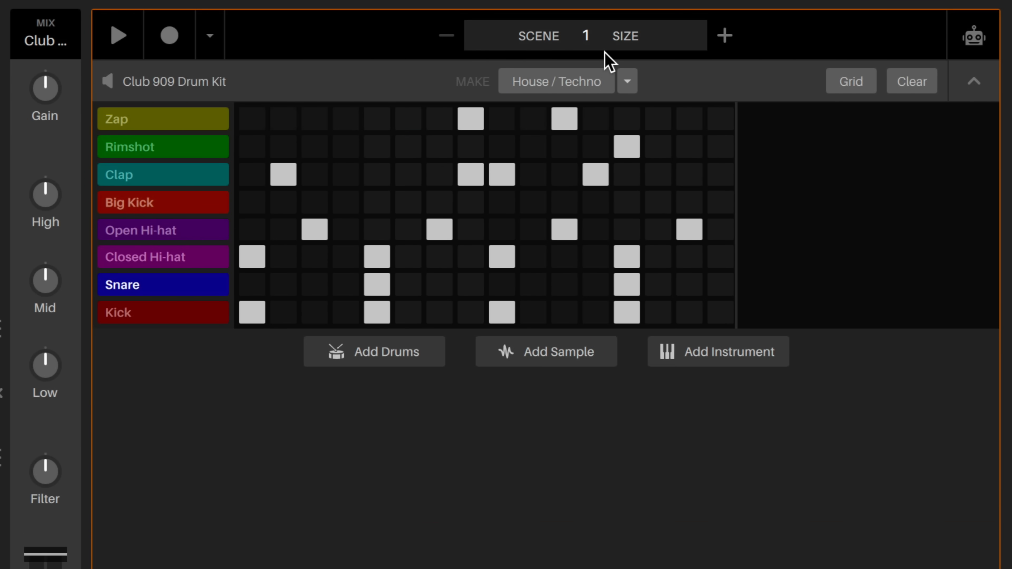
Extend the scene's size to 2 and play it back.
click(726, 43)
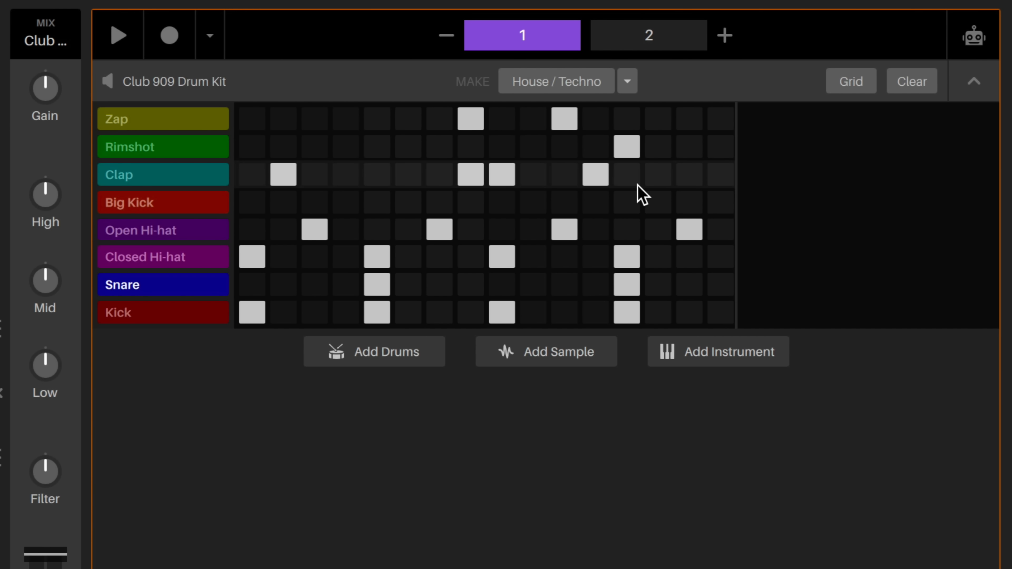
key(space)
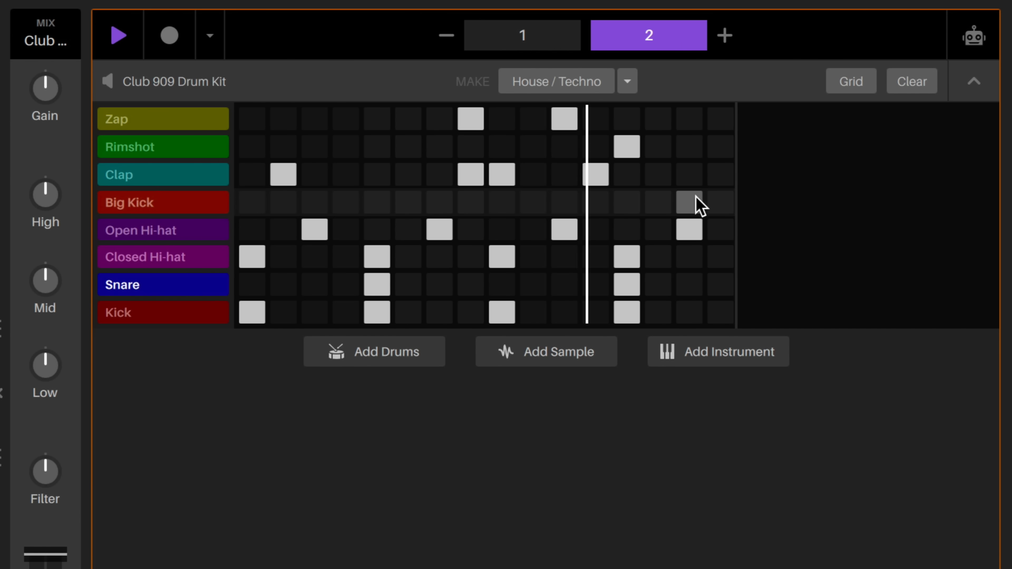
In bar 2, add a snare hit on step 15 and closed hi-hats on steps 15 and 16, and play the result.
key(space)
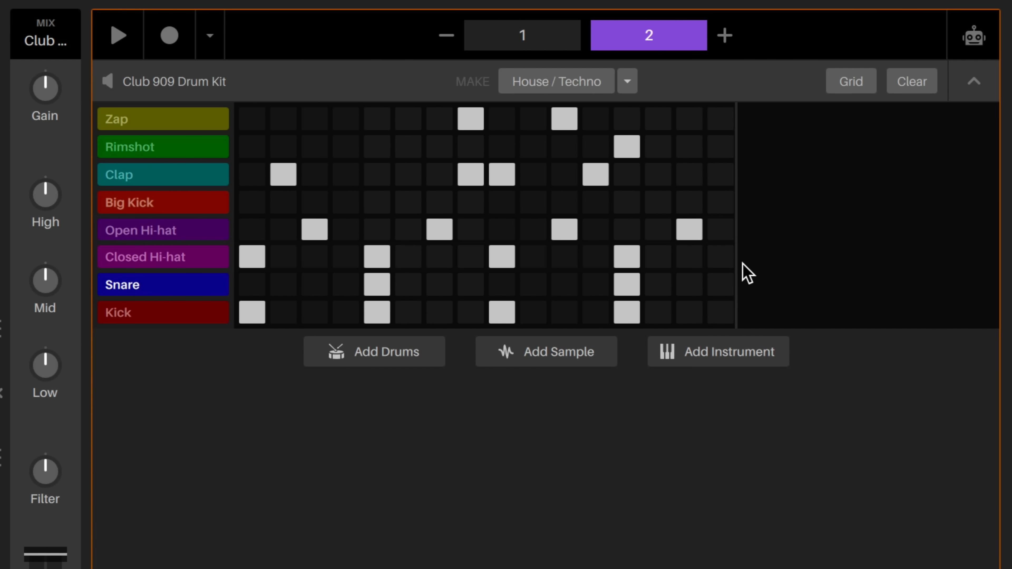
click(679, 285)
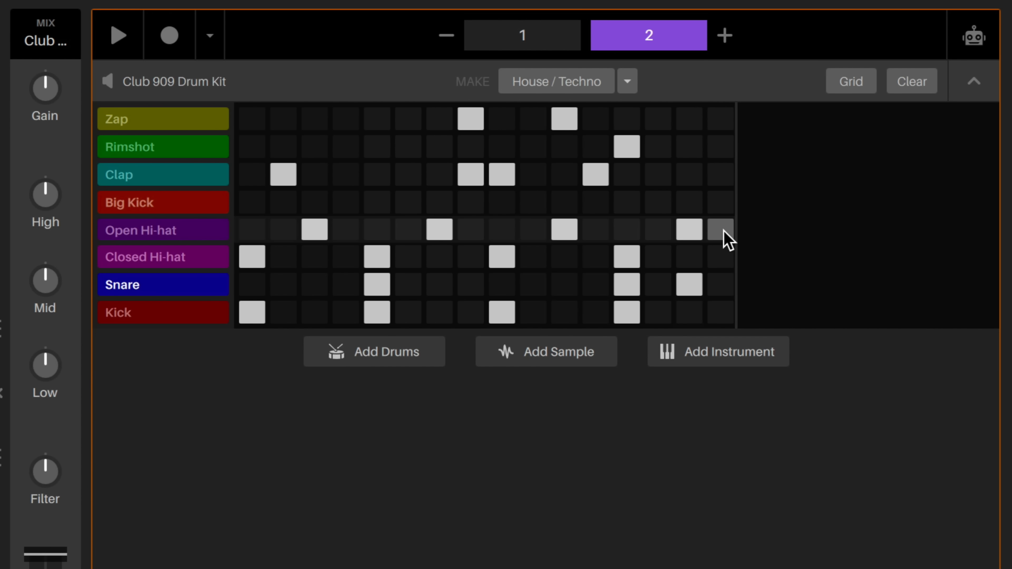
click(721, 259)
click(688, 261)
key(space)
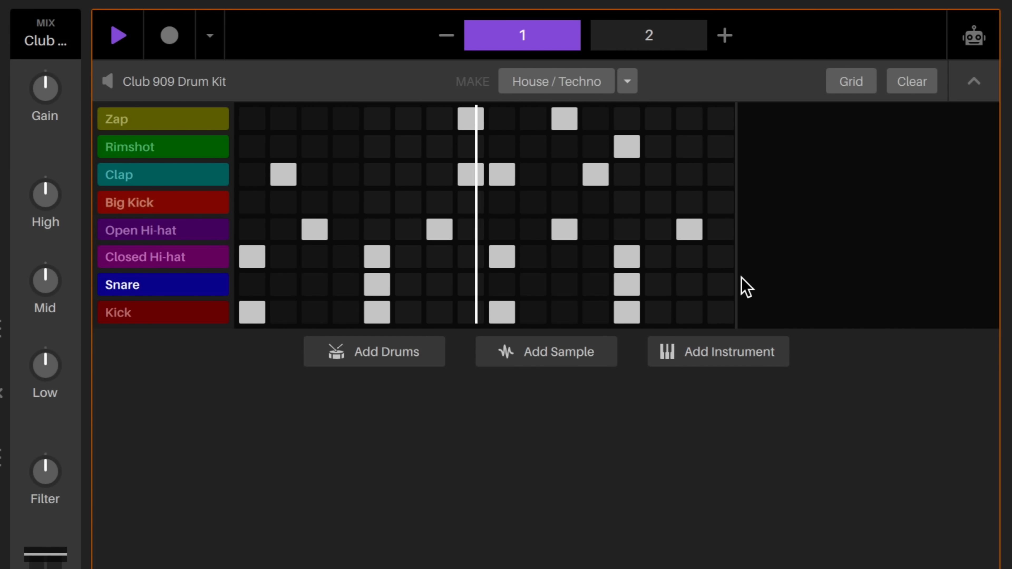
click(696, 282)
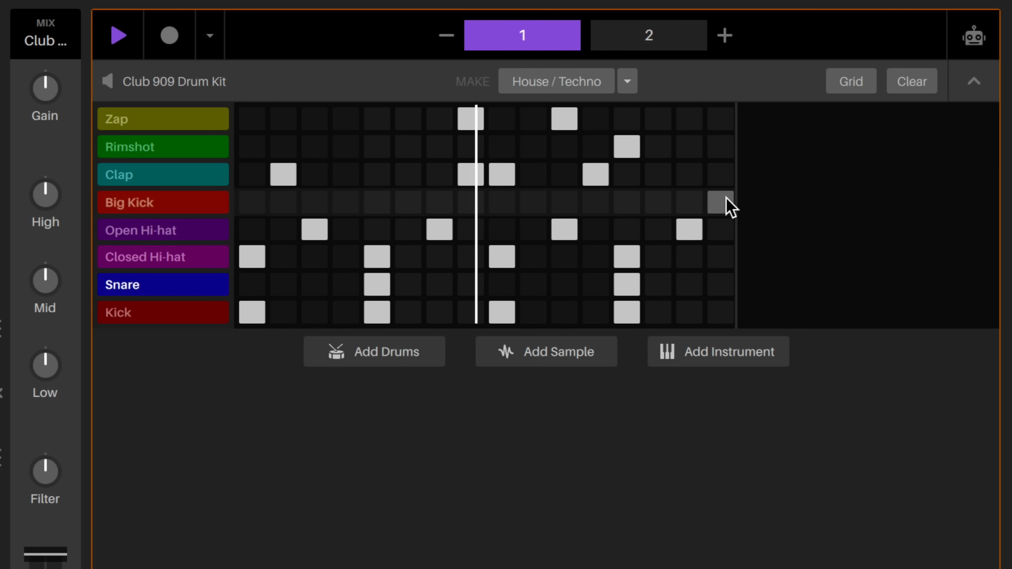
key(space)
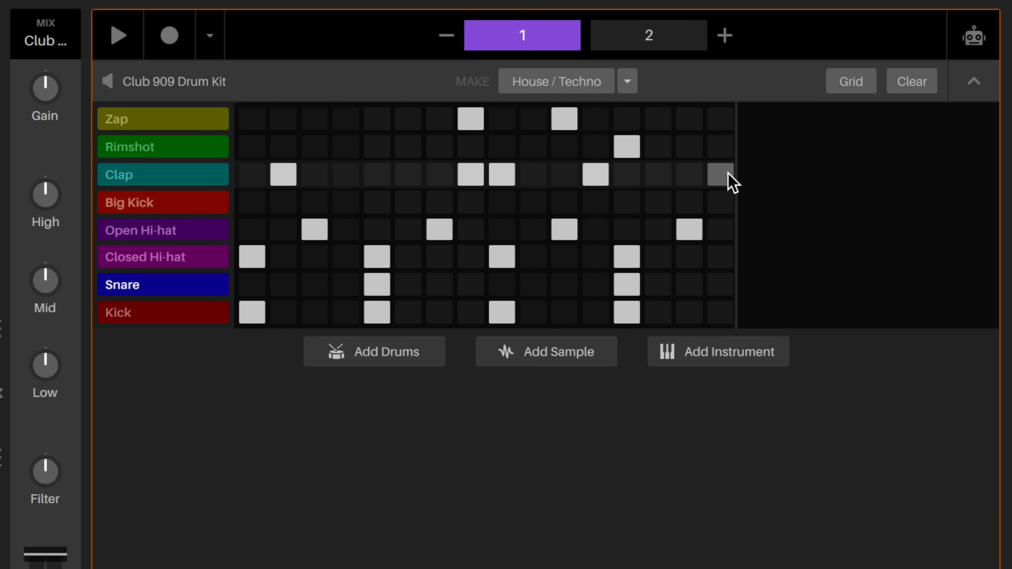
Extend the scene to four bars and, during playback, add a closed hi-hat on step 14 and an open hi-hat on step 16 of bar 4.
click(724, 35)
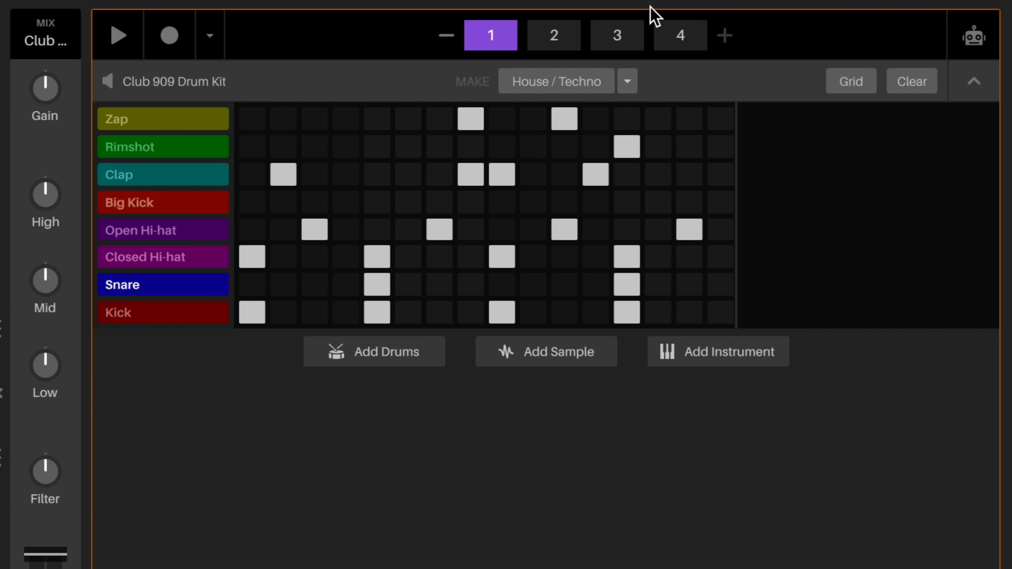
key(space)
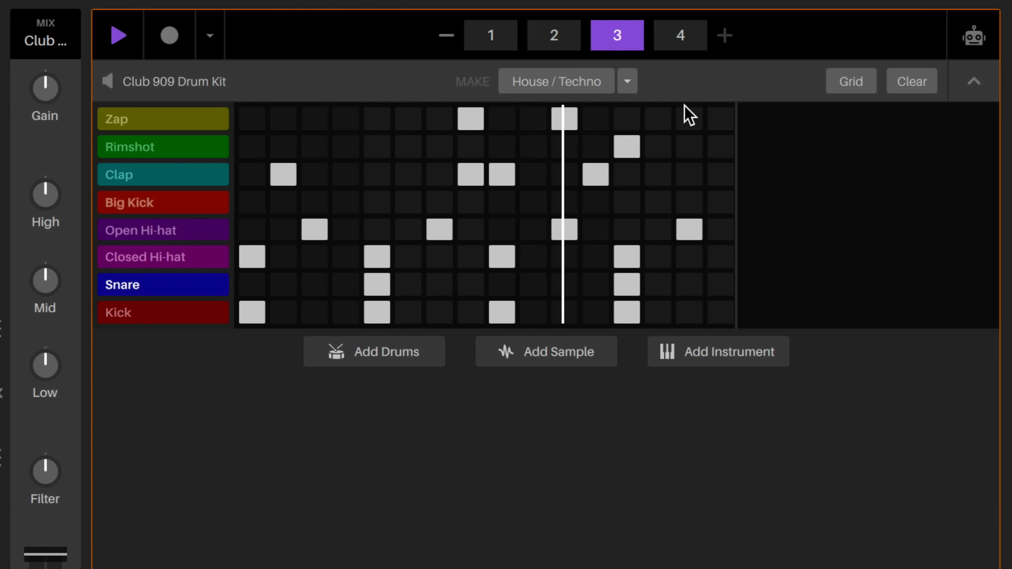
click(659, 259)
click(719, 230)
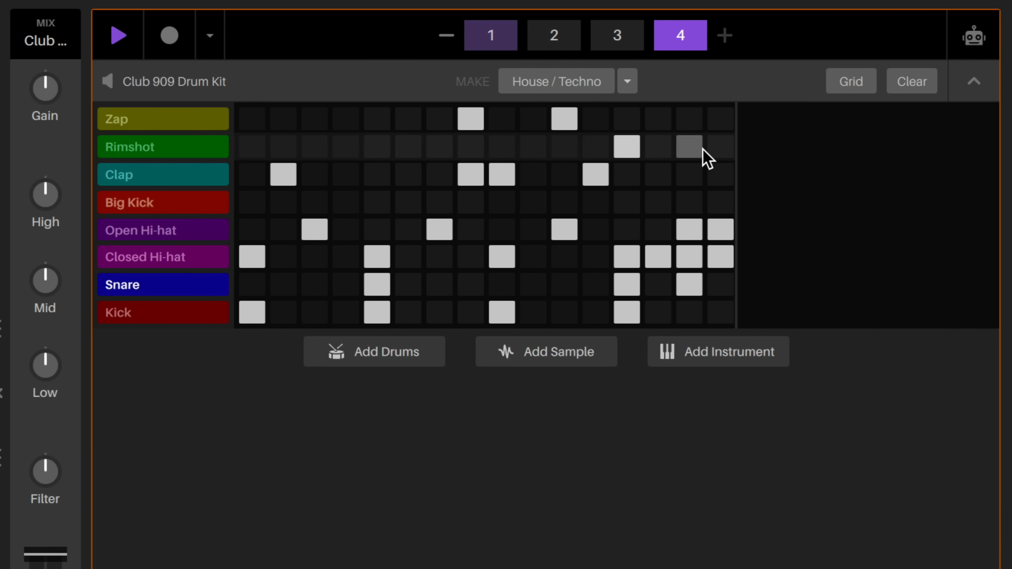
key(space)
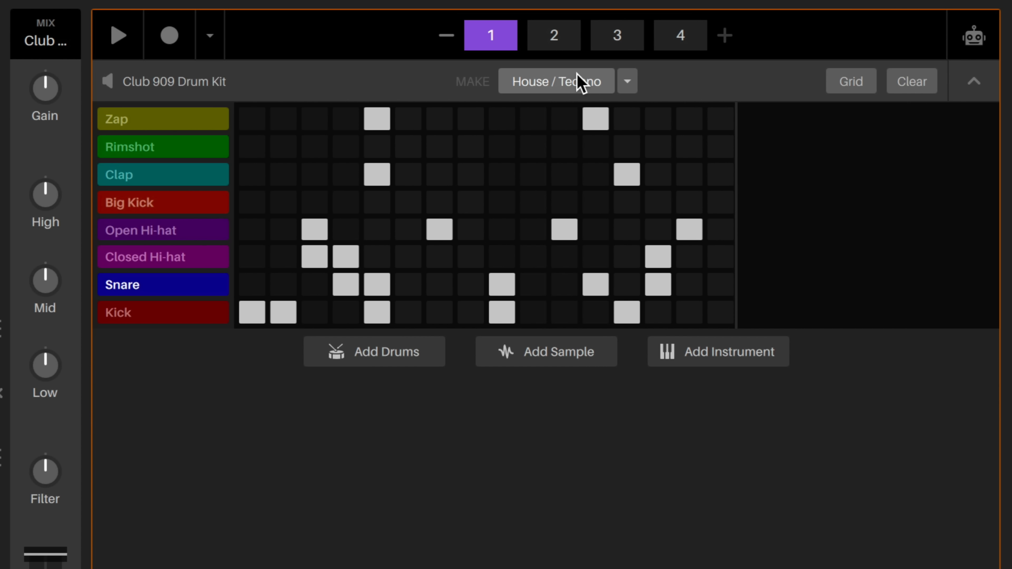
Play the four-bar beat, and add closed hi-hat hits on steps 12, 15 and 16 of bar 4.
key(space)
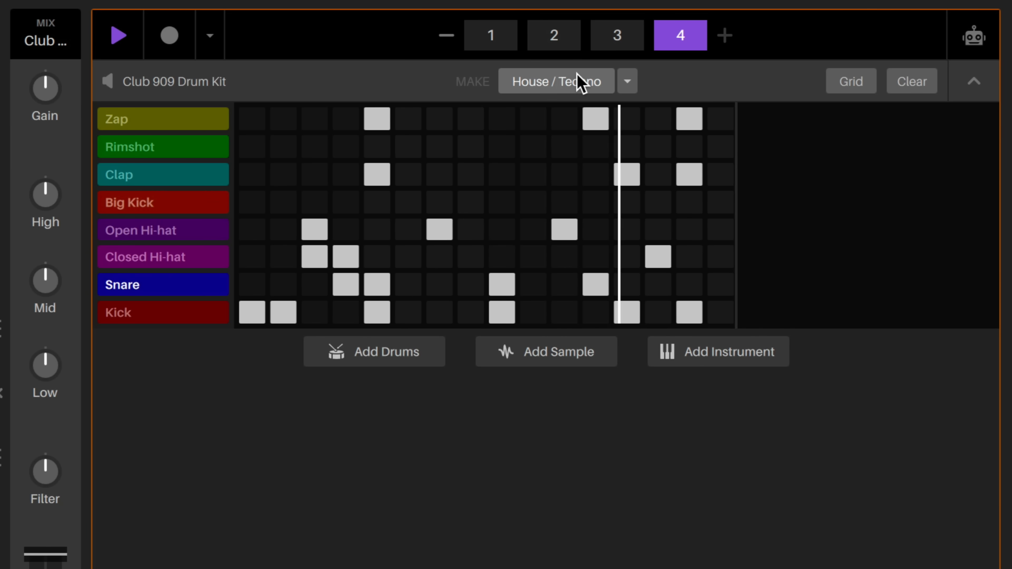
key(space)
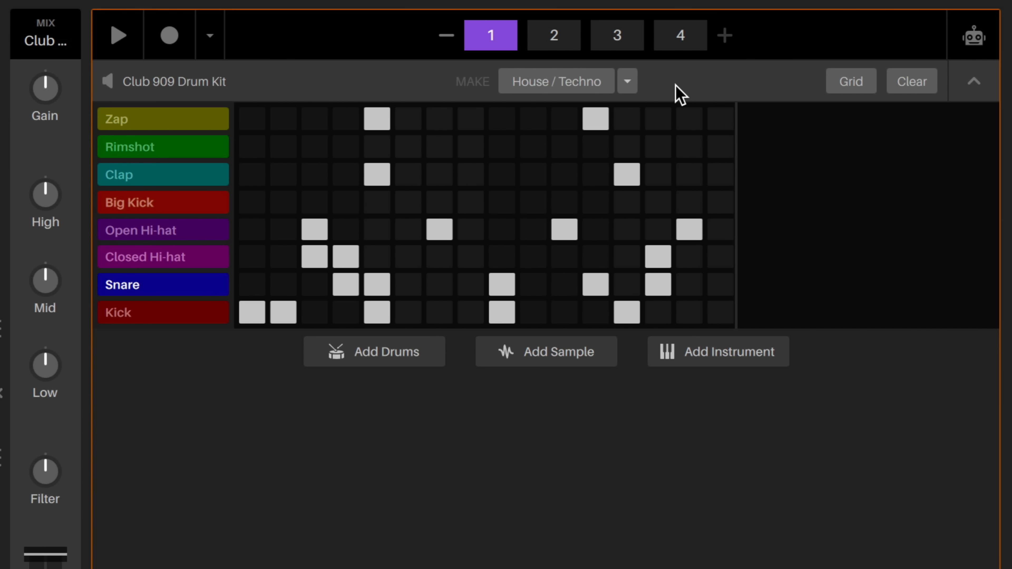
click(679, 36)
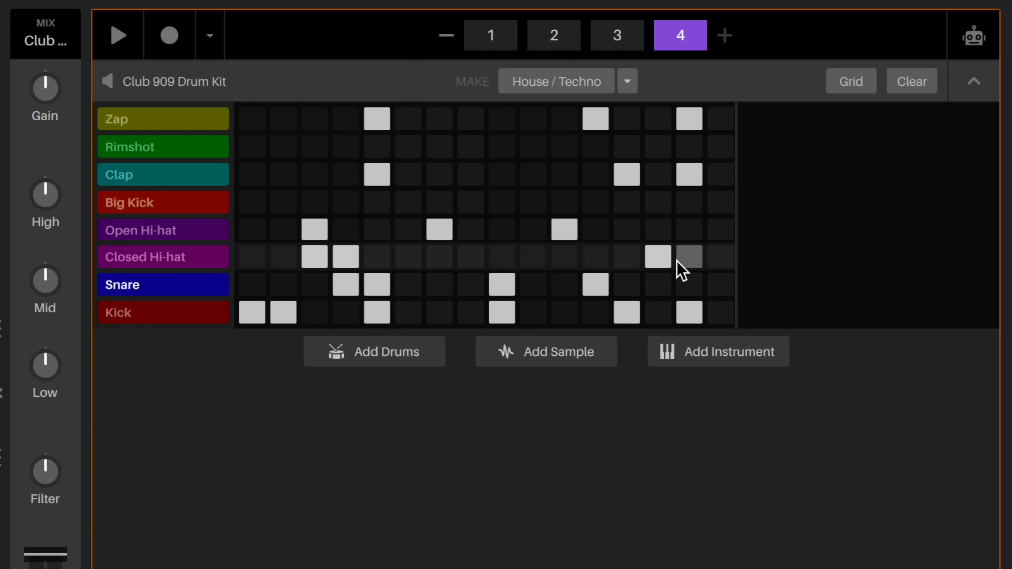
click(591, 262)
click(692, 259)
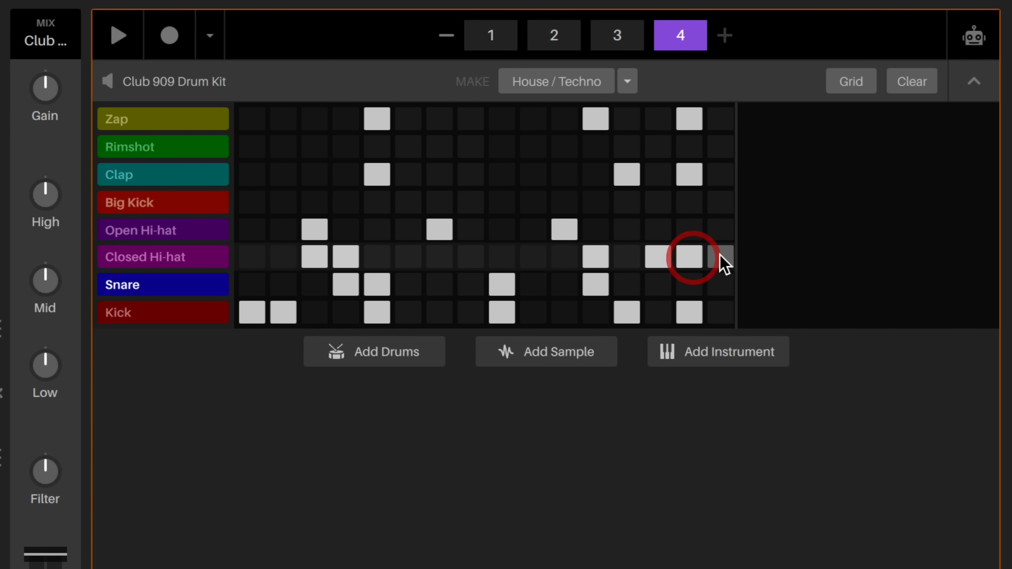
During playback, add closed hi-hat hits on steps 15 and 16 of bar 2, and listen through bar 4.
key(space)
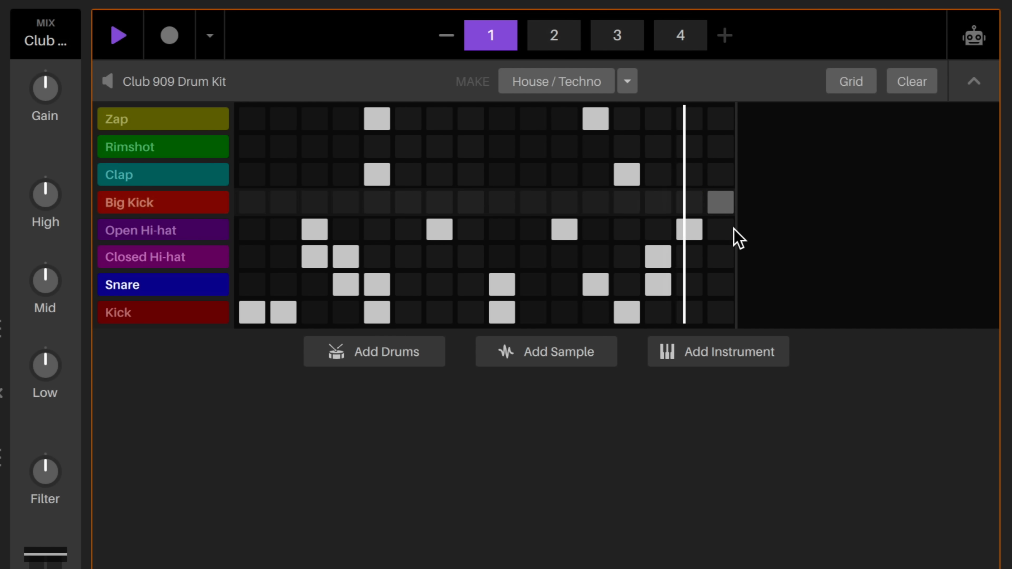
click(717, 258)
click(682, 259)
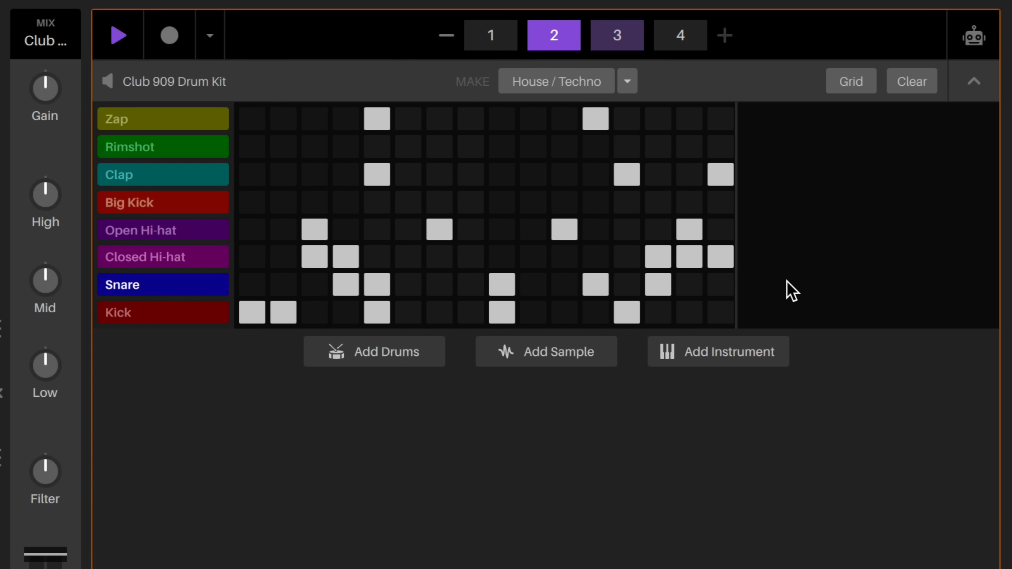
click(681, 39)
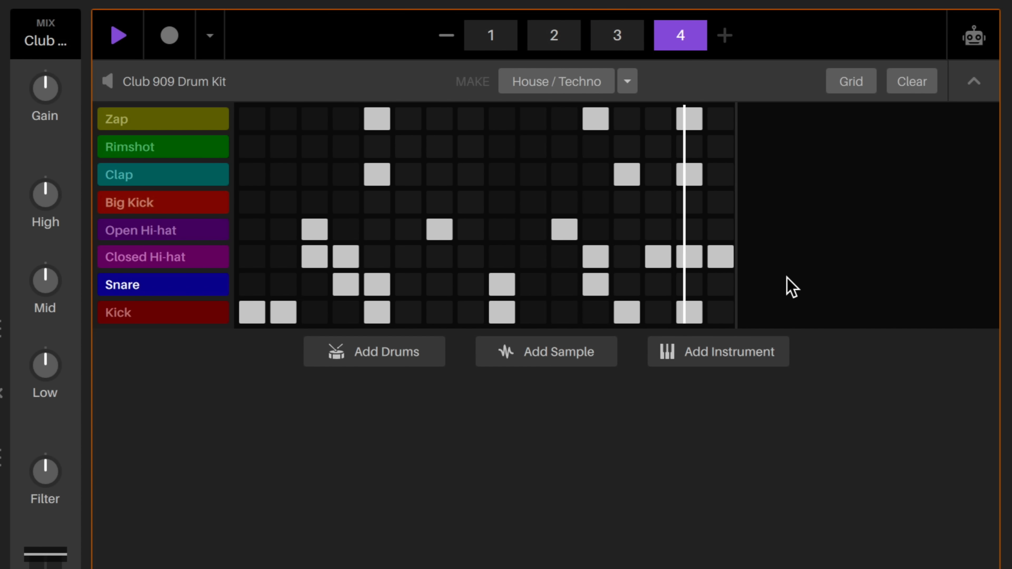
key(space)
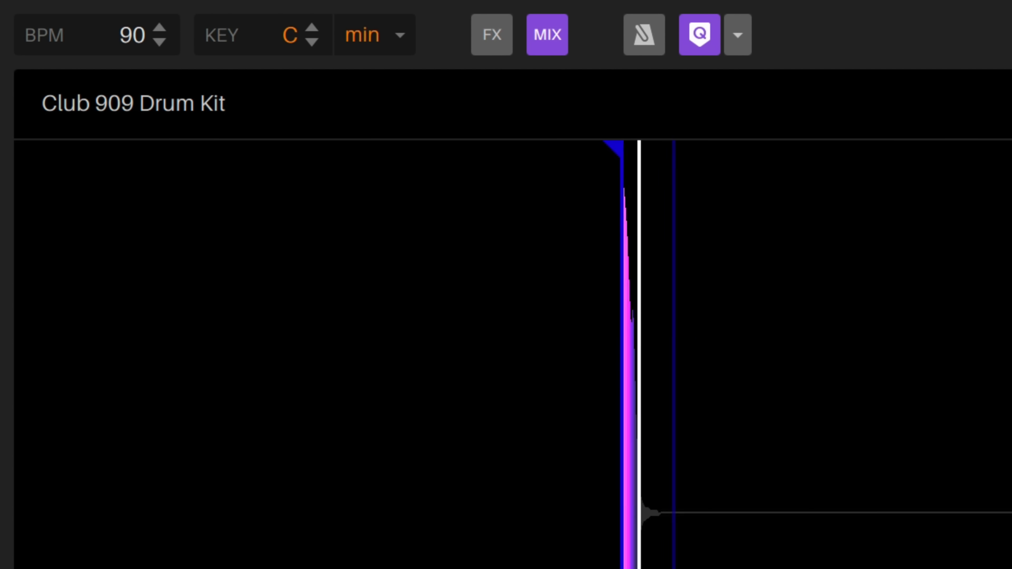
Set the project tempo to 120 BPM.
drag(126, 44, 127, 51)
double_click(108, 35)
text(120)
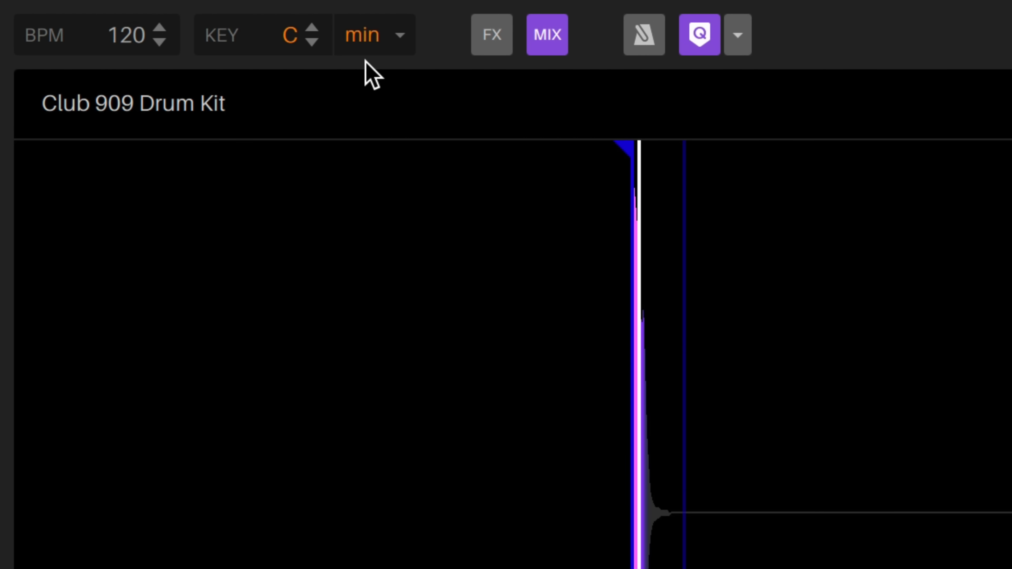
Cycle the project key through the available minor keys, such as G and D#, and return it to C minor.
click(311, 40)
click(312, 41)
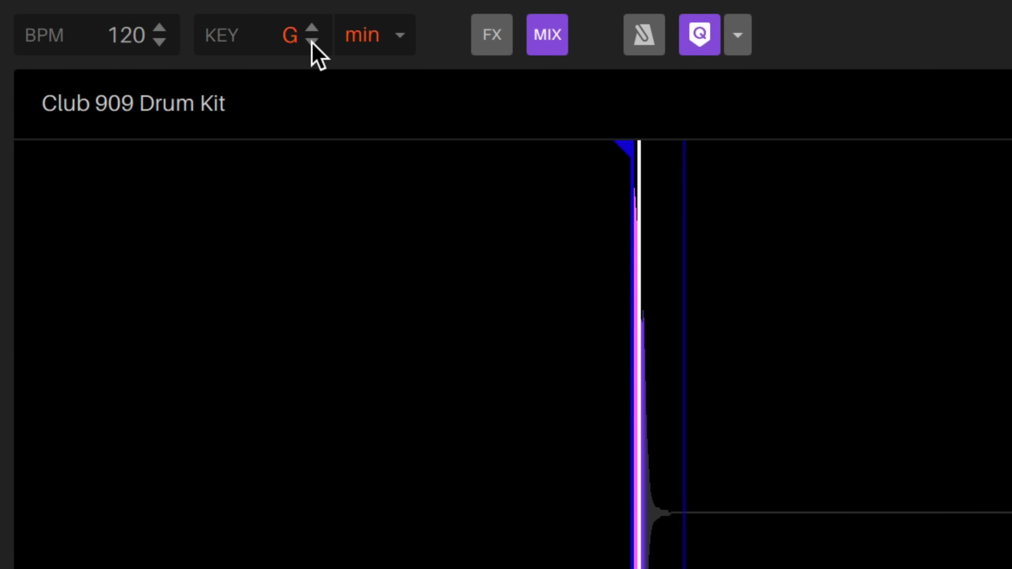
click(312, 41)
click(312, 41)
click(312, 41)
click(312, 41)
click(312, 41)
click(312, 41)
click(312, 41)
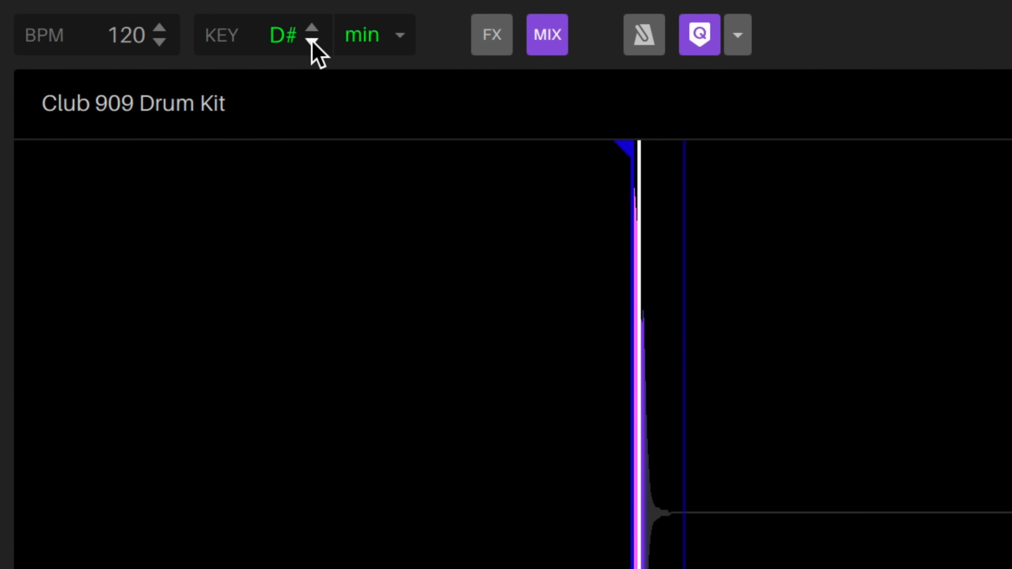
click(309, 41)
click(309, 41)
click(309, 42)
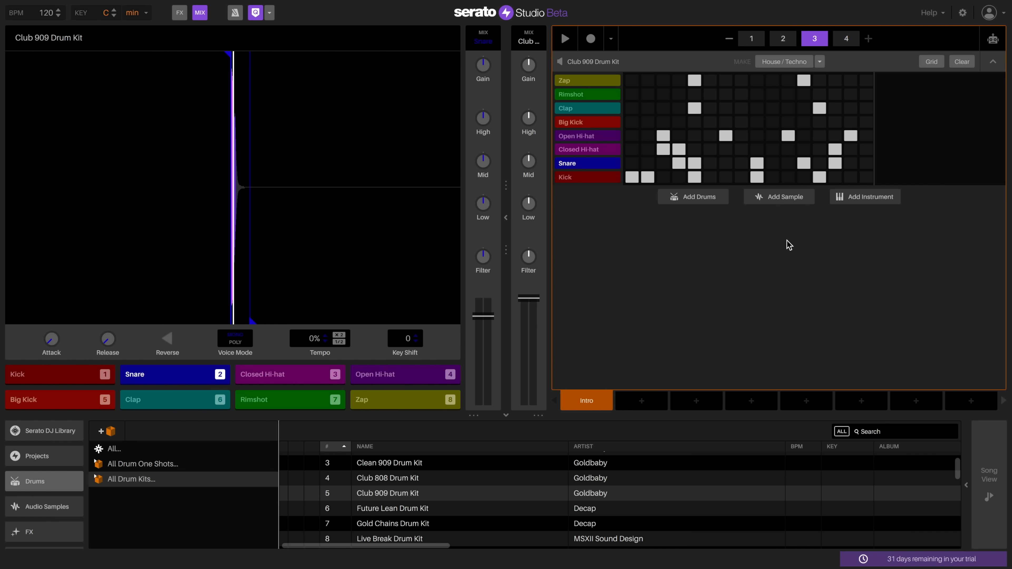
Open the House/Techno crate of sample loops in the audio samples library.
scroll(60, 458, down, 2)
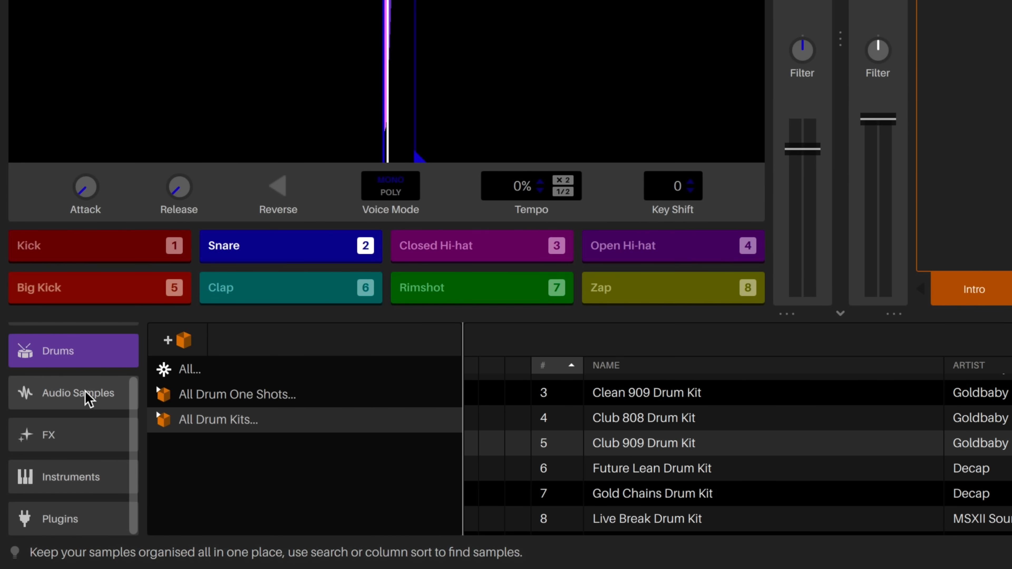
click(88, 398)
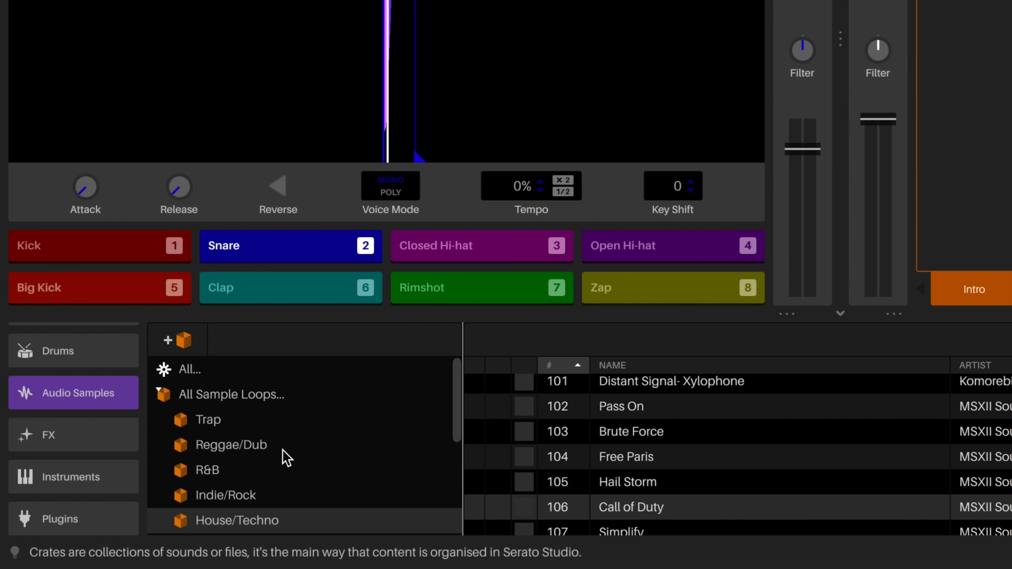
scroll(315, 499, down, 1)
click(265, 501)
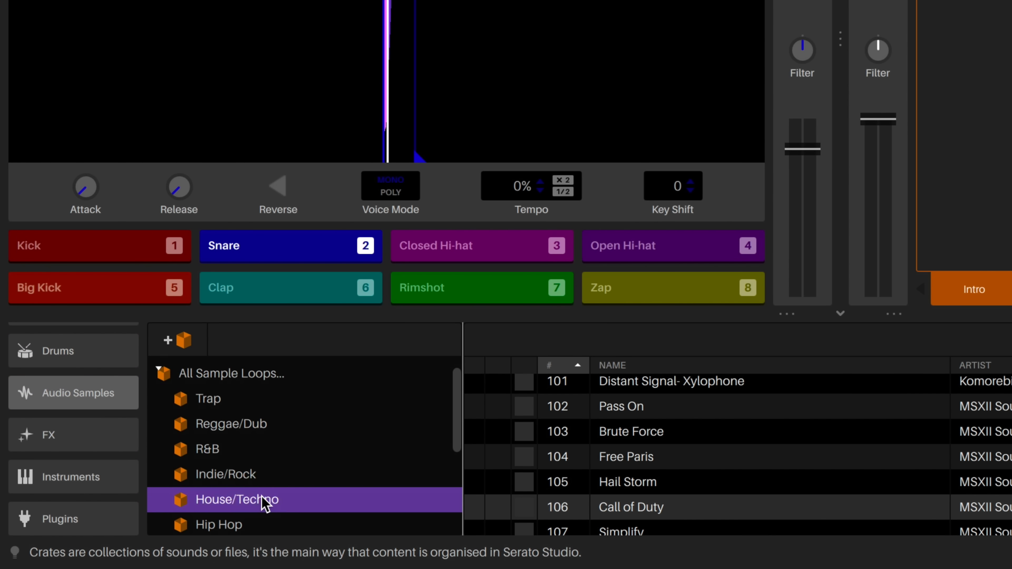
Find the Housey loop in the House/Techno crate and add it to the scene as a new sample deck.
scroll(645, 470, down, 2)
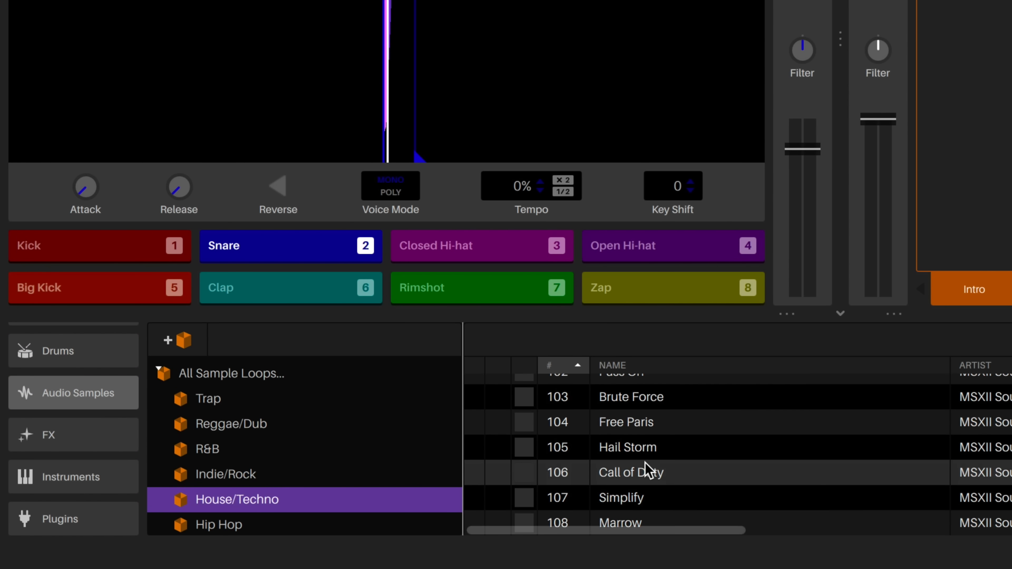
scroll(707, 475, up, 5)
scroll(717, 474, up, 3)
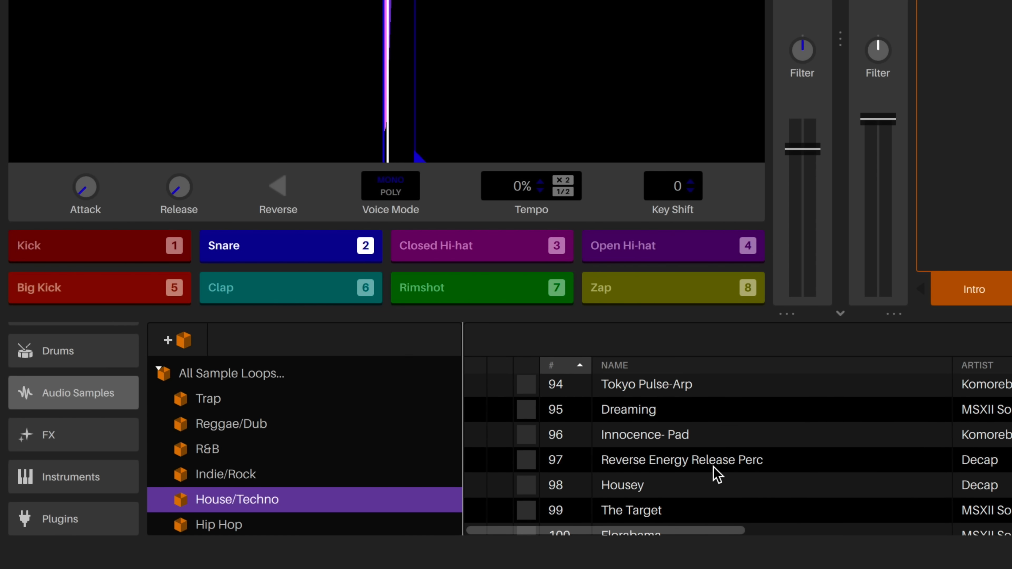
click(660, 495)
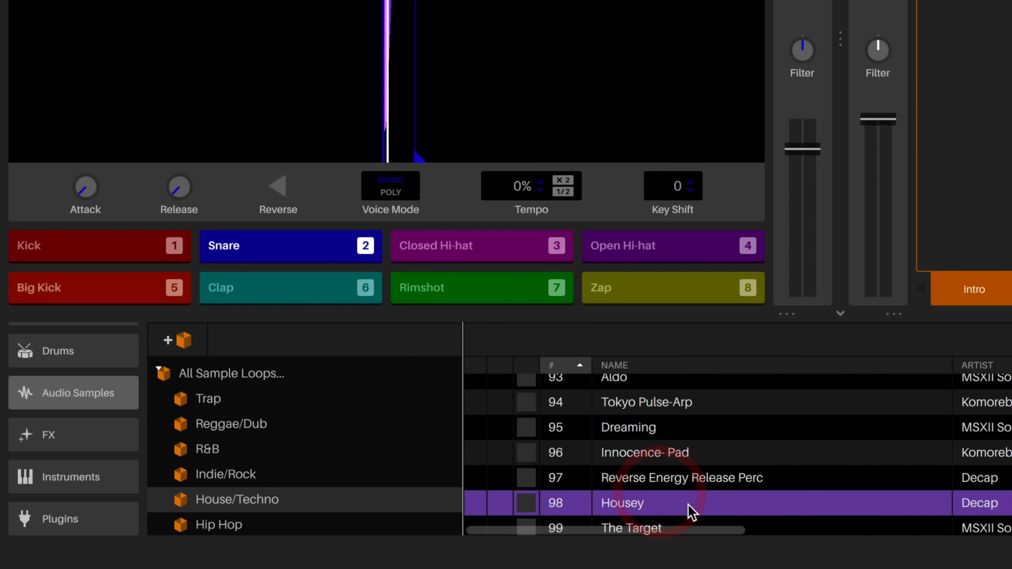
drag(633, 510, 757, 206)
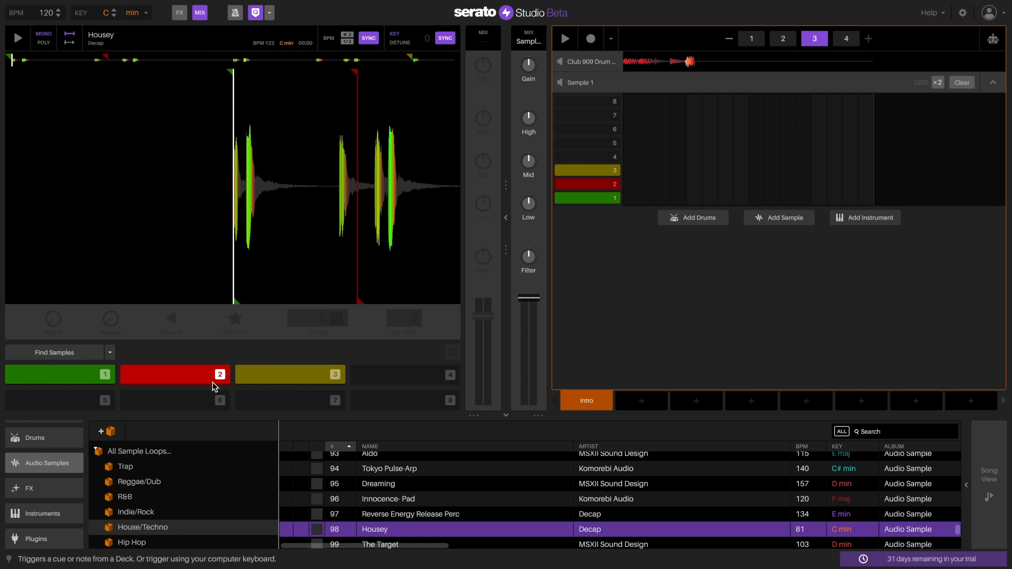
Audition cue pads 1 and 2 of the Housey sample.
key(1)
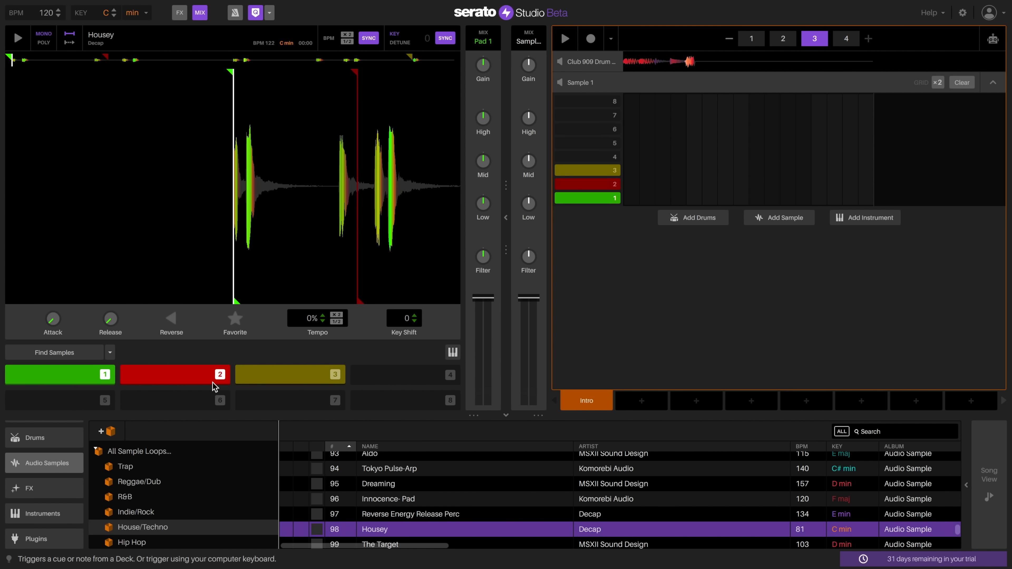
key(2)
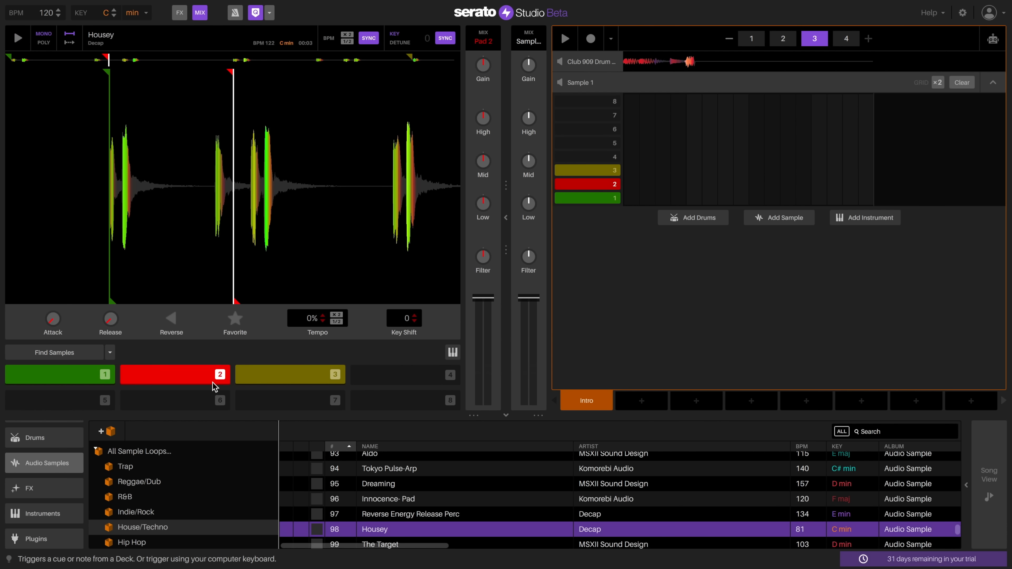
key(1)
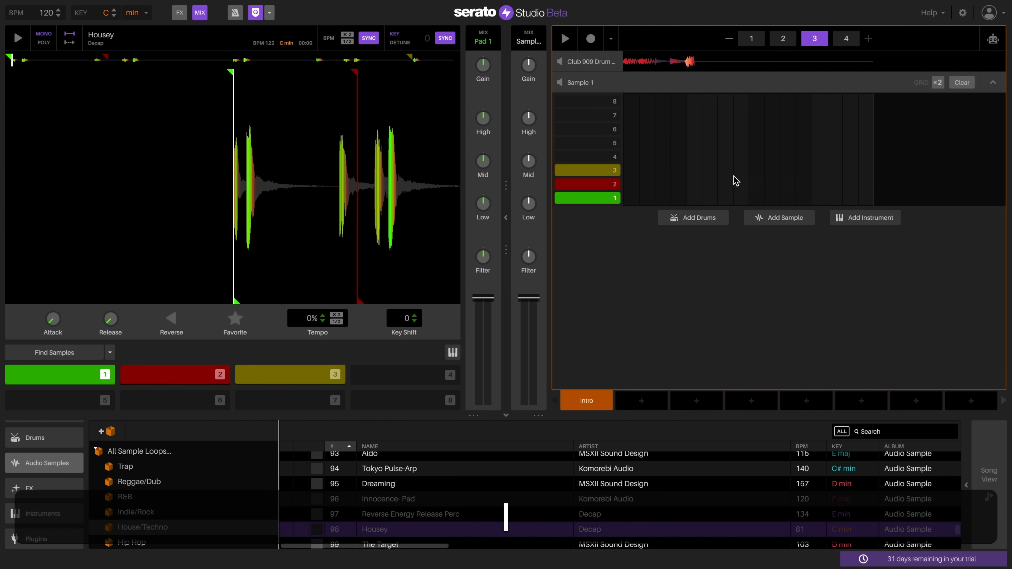
Place a pad 1 trigger of the Housey sample on the first step of bar 1, play it with the drums and audition pad 1.
click(752, 39)
click(631, 198)
key(space)
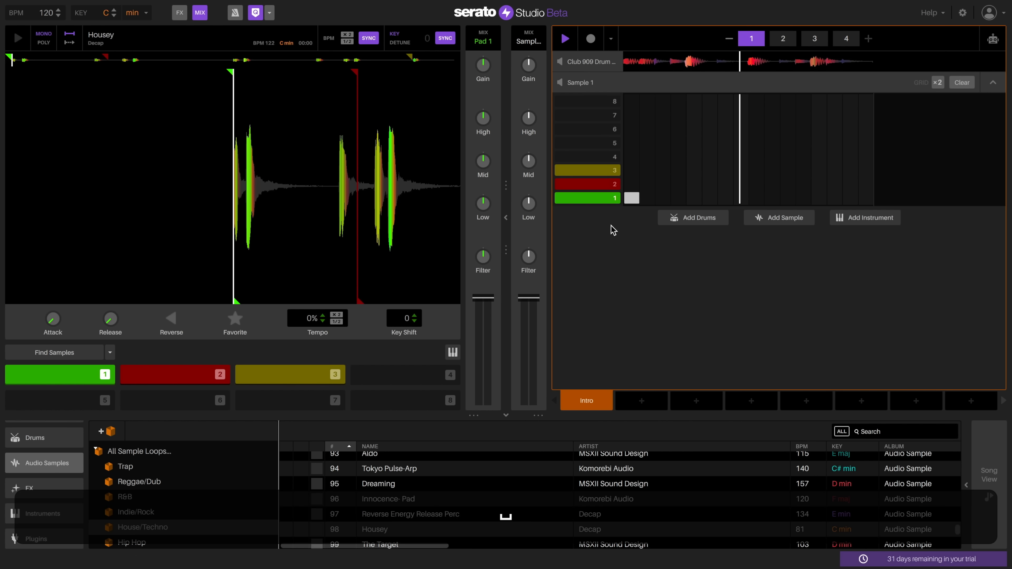
key(space)
key(space)
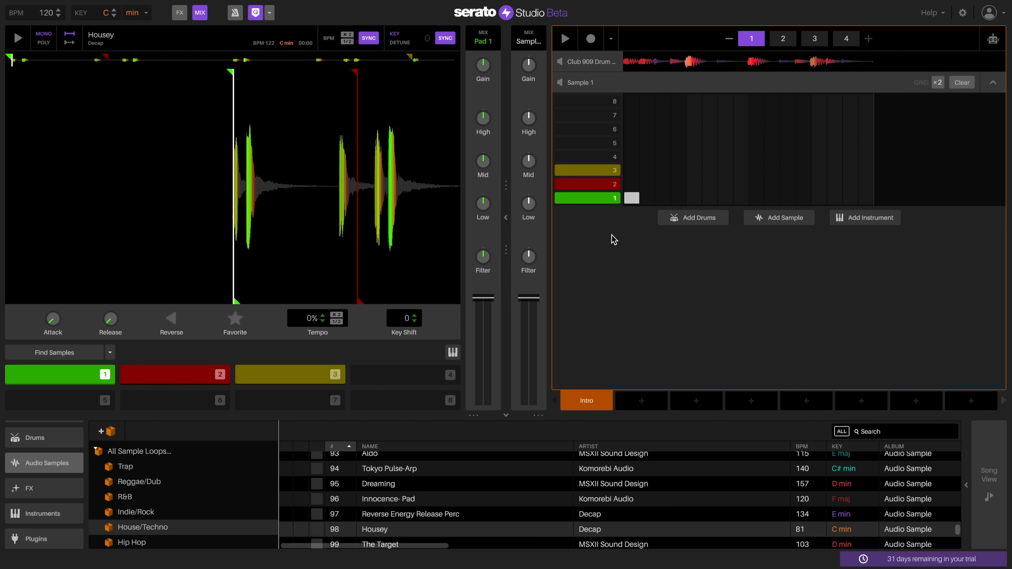
key(space)
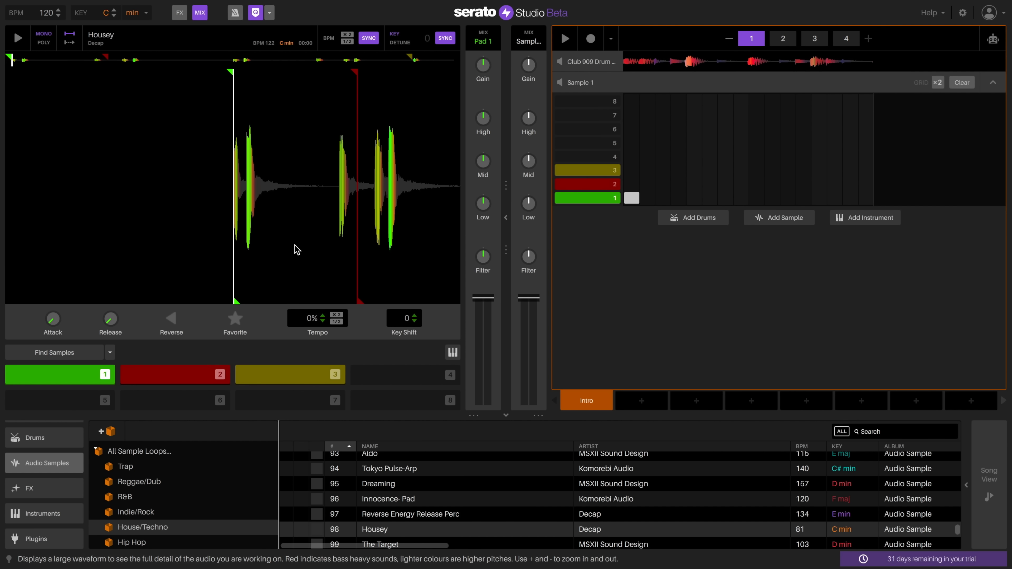
key(1)
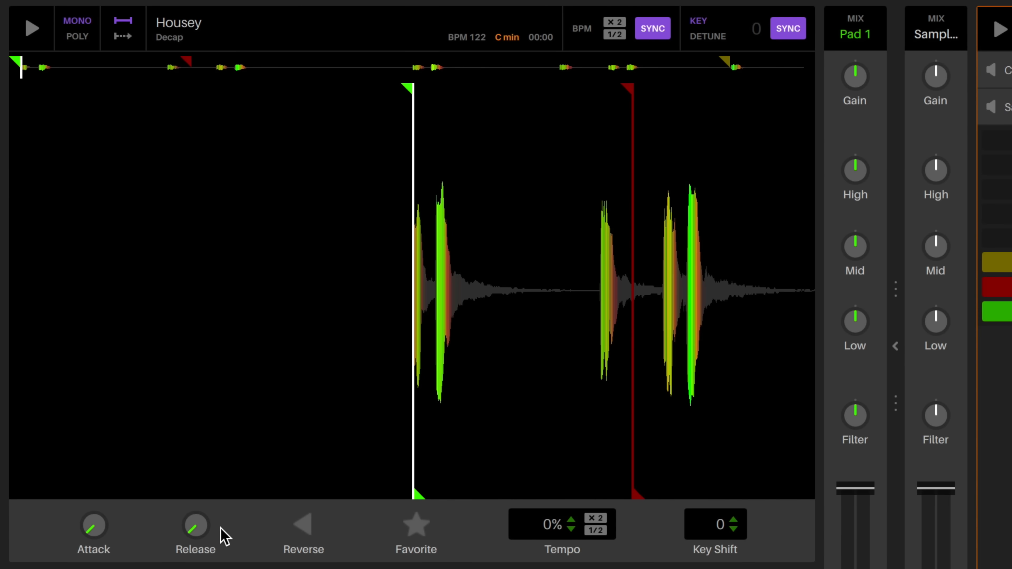
Lengthen the release of pad 1 of the Housey sample.
drag(197, 526, 196, 540)
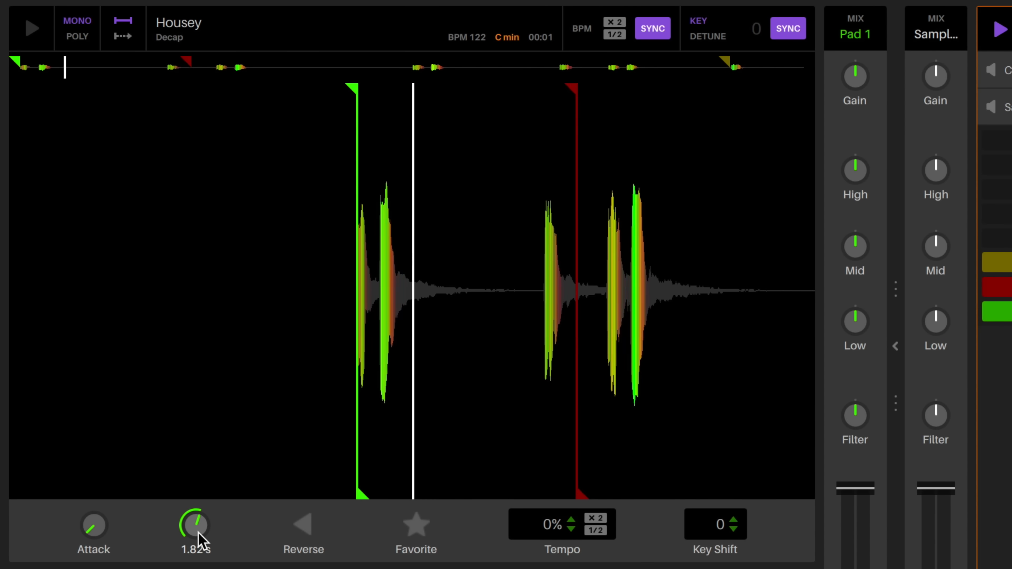
drag(196, 537, 196, 540)
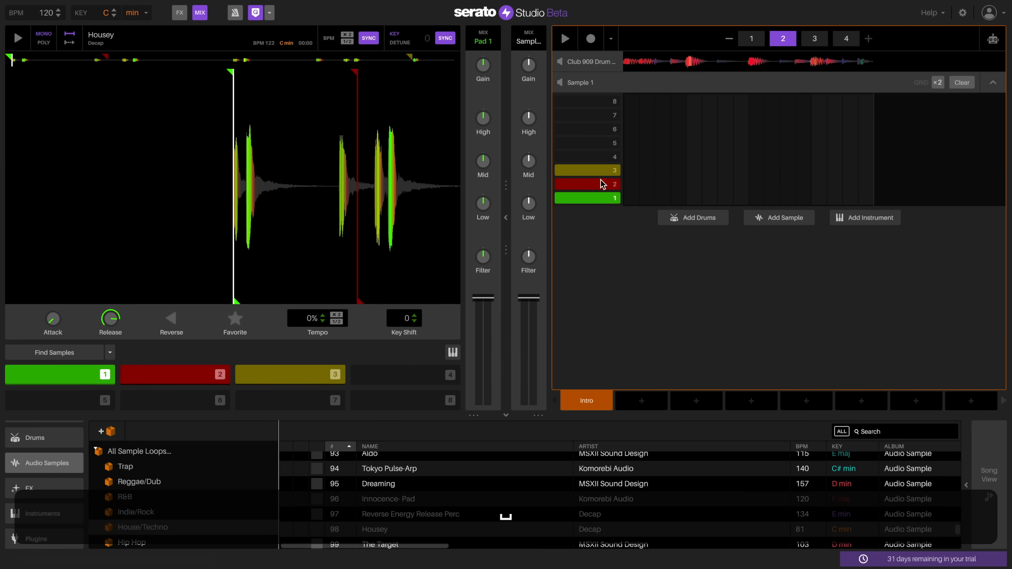
Audition pad 2 of the Housey sample and place a pad 2 trigger on the first step of bar 3.
click(204, 375)
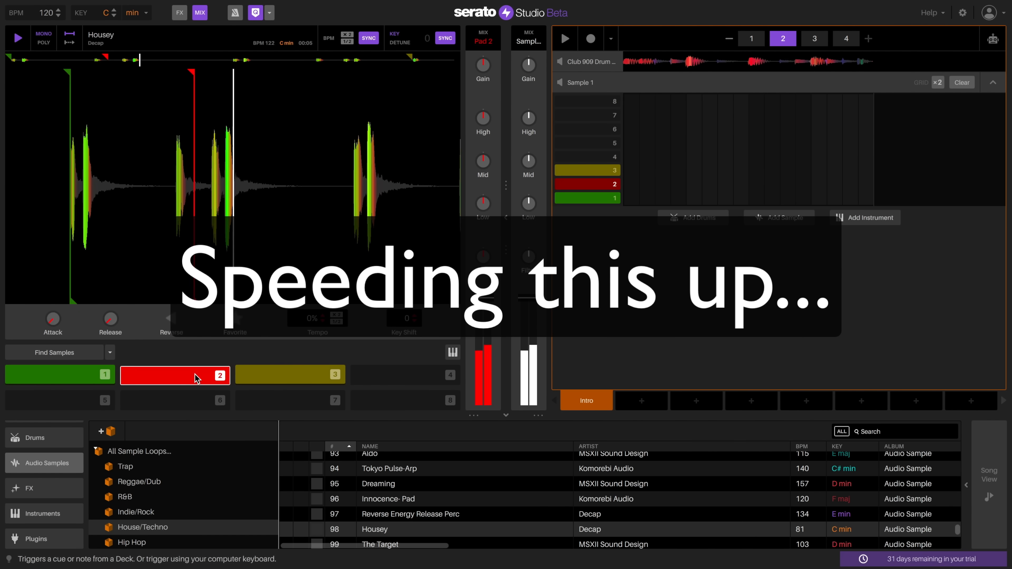
key(space)
key(space)
click(814, 38)
click(631, 184)
Place pad 3 triggers of the Housey sample on steps 1 and 4 of bar 2 and play the scene.
click(290, 375)
click(783, 38)
key(space)
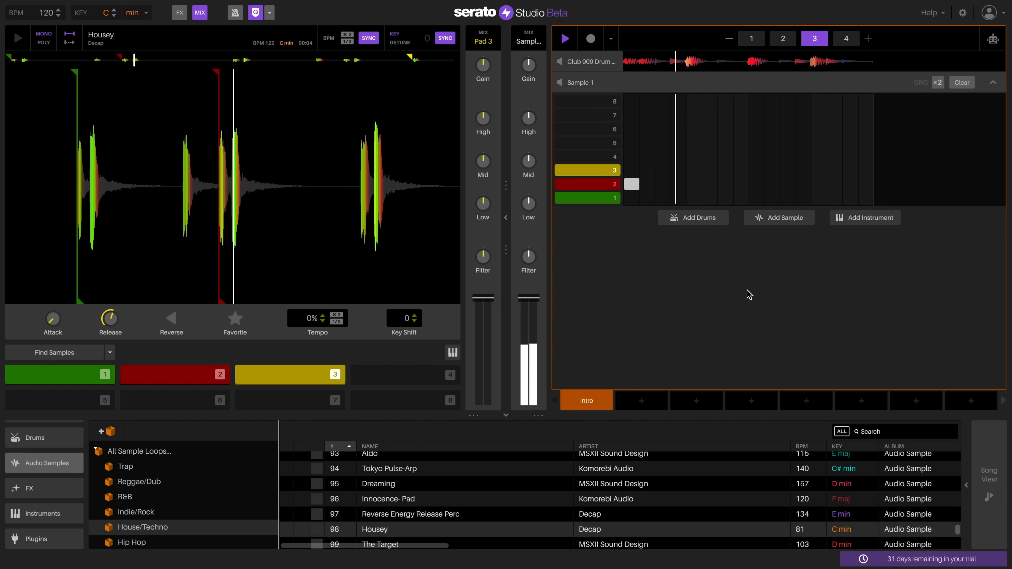
key(space)
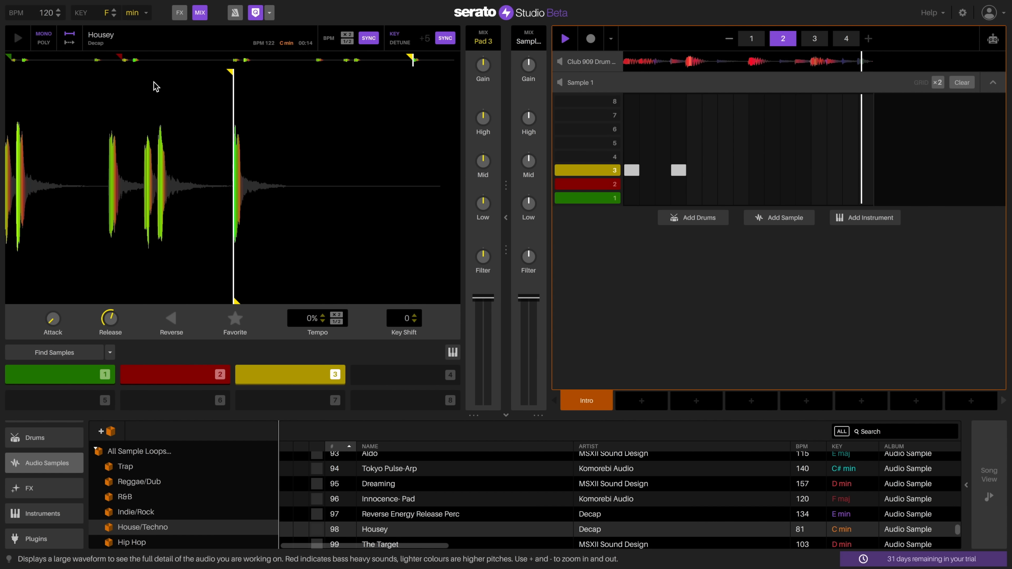
Change the project key to C# maj and play the scene in it.
key(space)
drag(108, 14, 109, 29)
click(114, 10)
click(114, 10)
click(135, 13)
click(136, 40)
key(space)
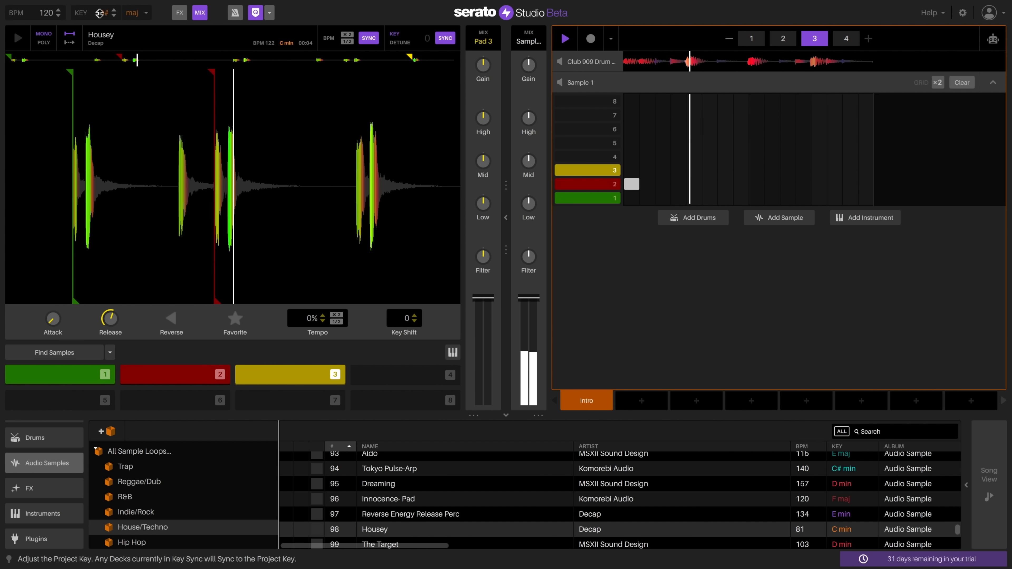
Stop playback and set the project key to C min.
key(space)
drag(100, 13, 102, 16)
click(114, 16)
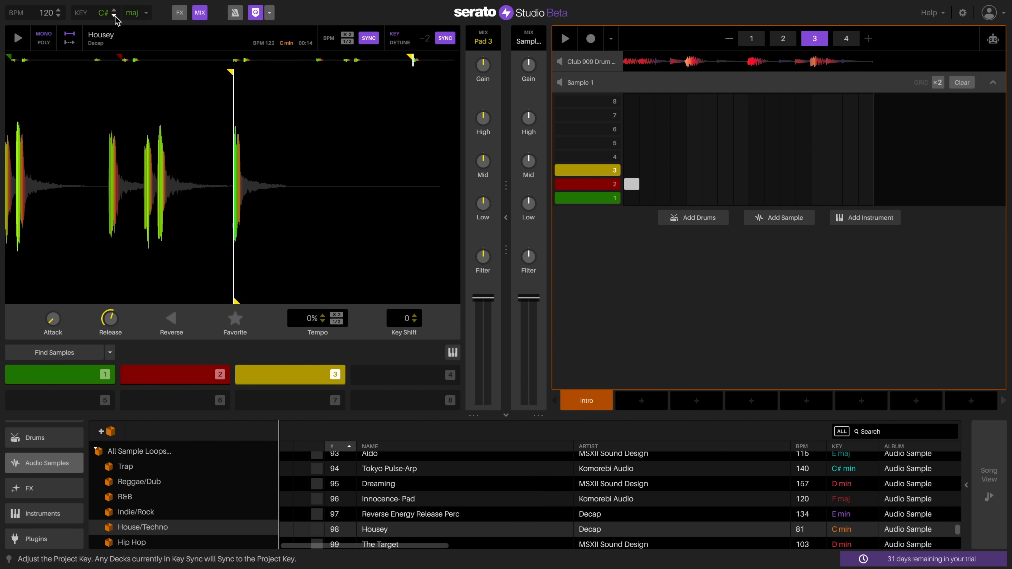
click(146, 14)
click(136, 42)
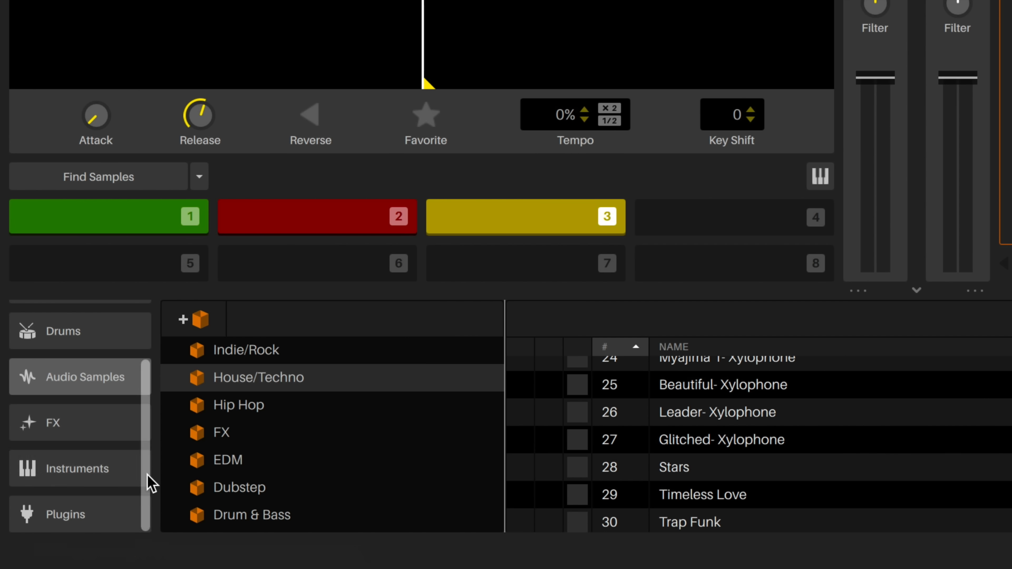
Find Flex Mooger Bass in the Bass crate of the instruments library and add it to the scene as a new deck.
click(79, 479)
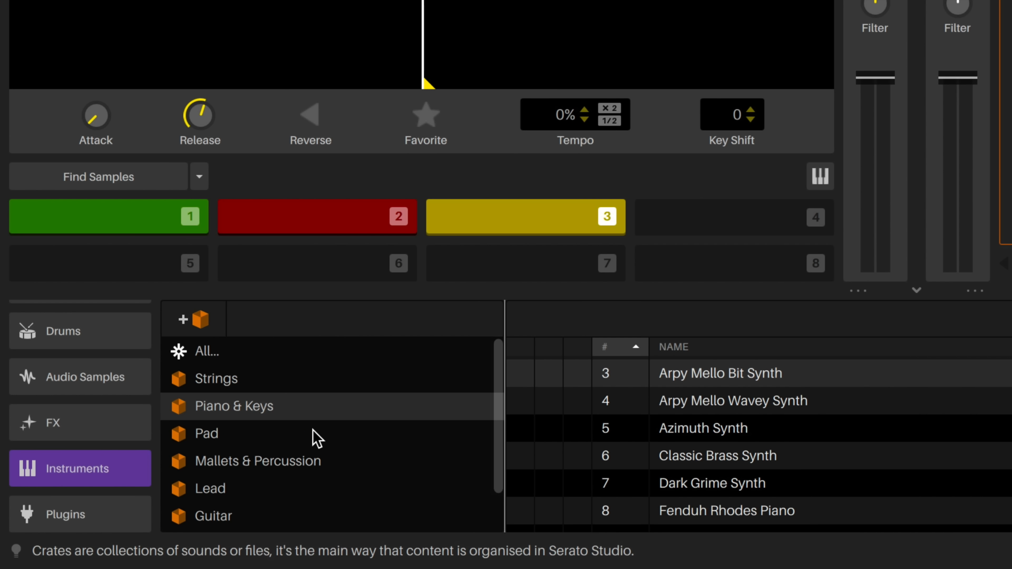
scroll(316, 437, down, 2)
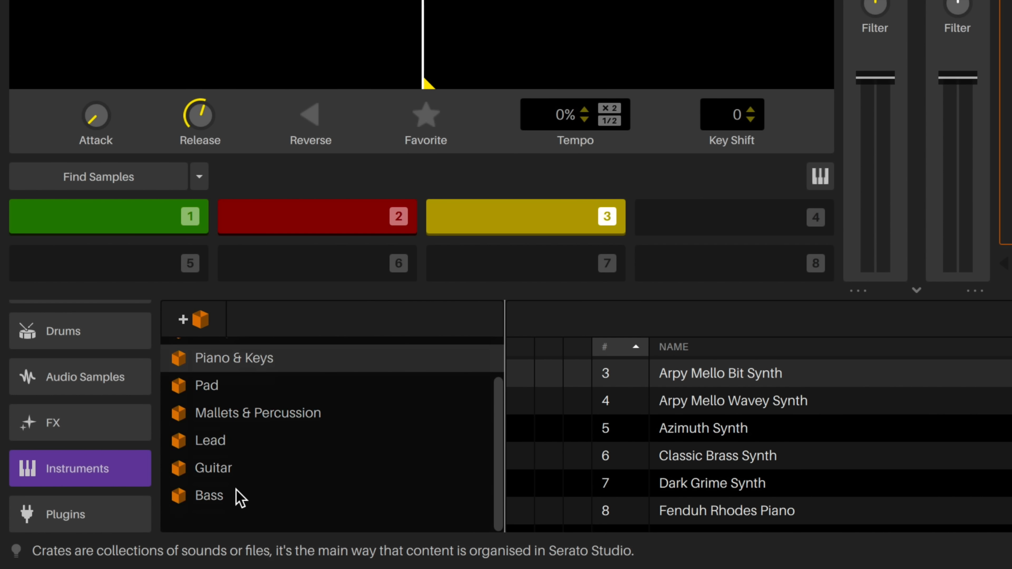
click(239, 497)
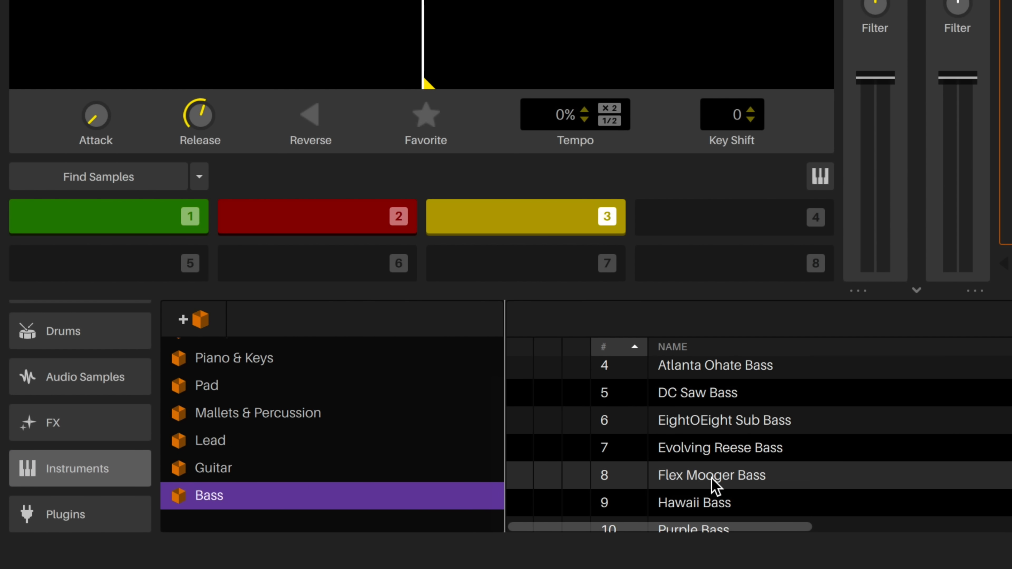
drag(713, 478, 1011, 72)
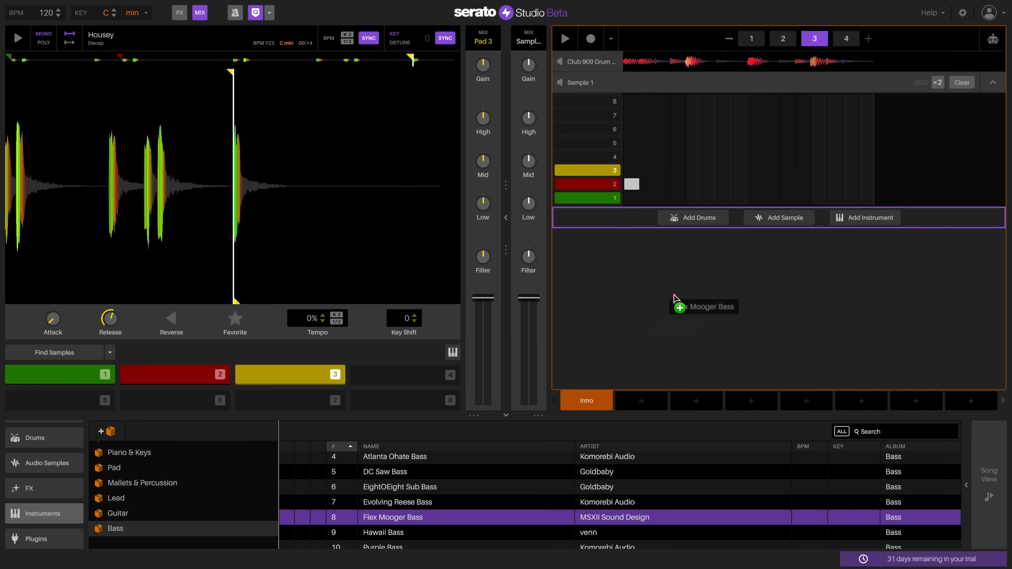
drag(673, 297, 678, 296)
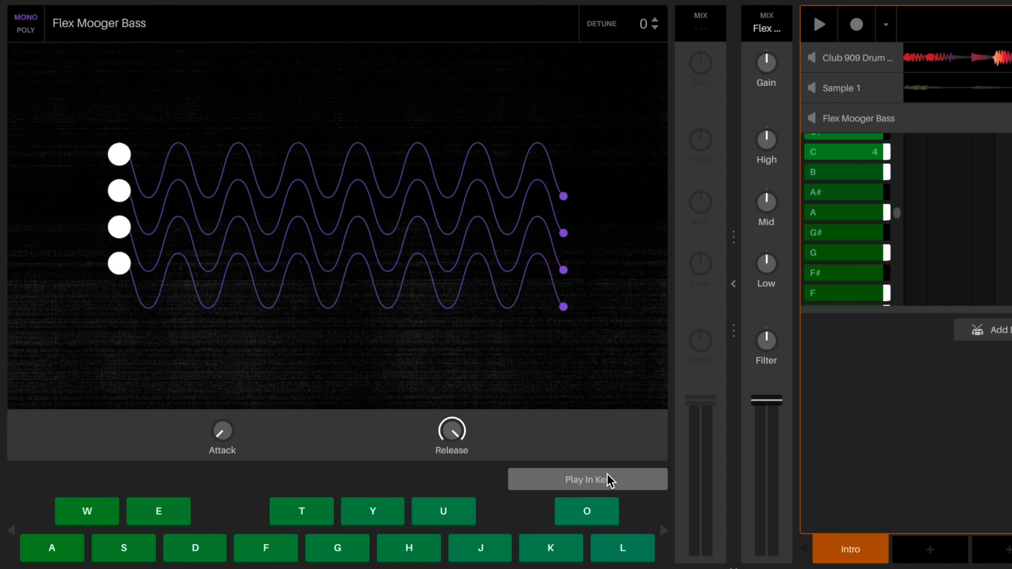
Audition notes of the Flex Mooger Bass with the computer keyboard layout.
key(d)
key(f)
key(h)
key(k)
key(w)
key(e)
key(y)
key(u)
key(o)
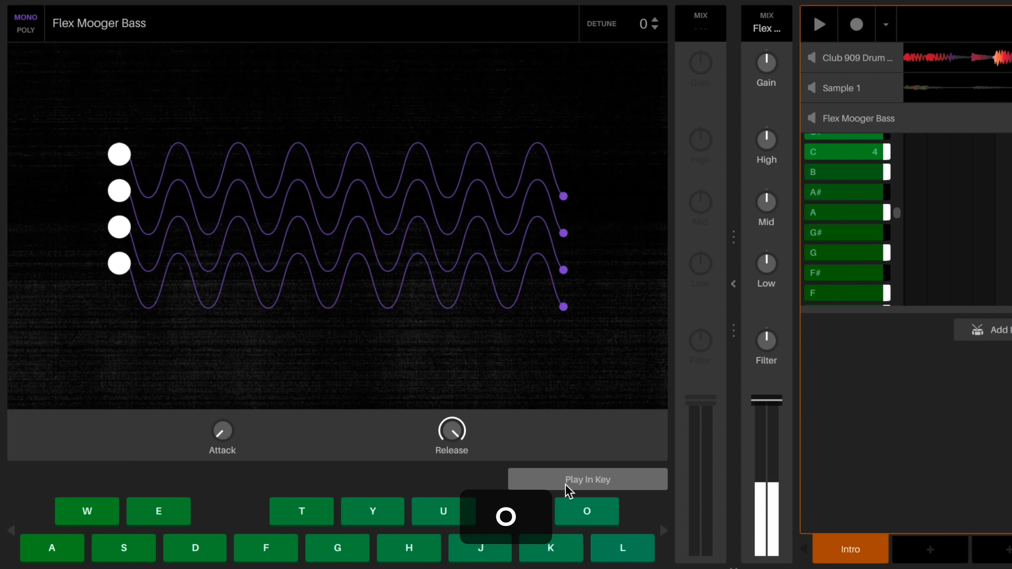
Shift the bass keyboard one octave down and audition several notes.
click(10, 530)
key(a)
key(d)
key(f)
key(w)
key(e)
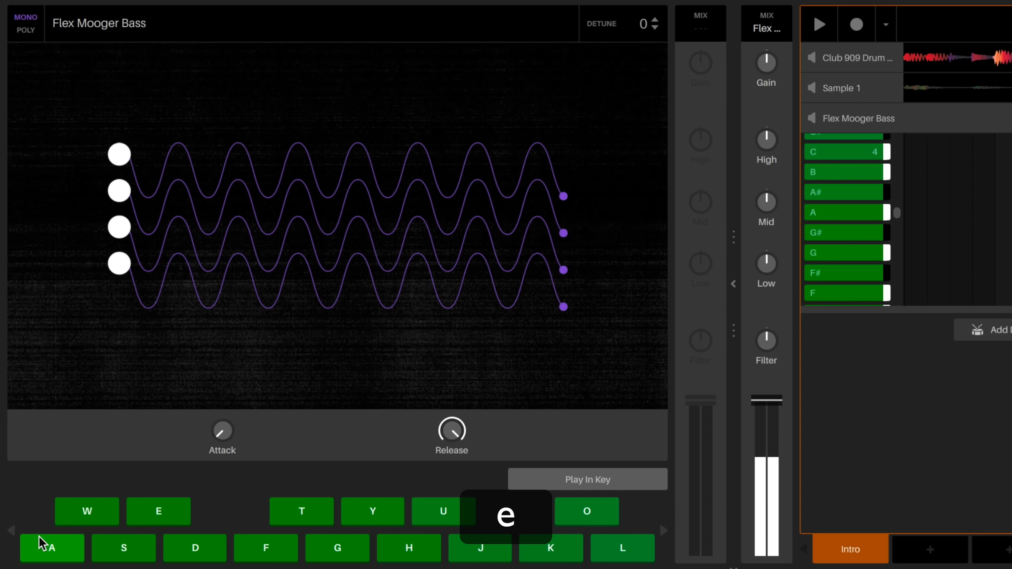
Lower the bass keyboard by another octave and audition its first three white-key notes twice.
click(12, 531)
key(a)
key(s)
key(d)
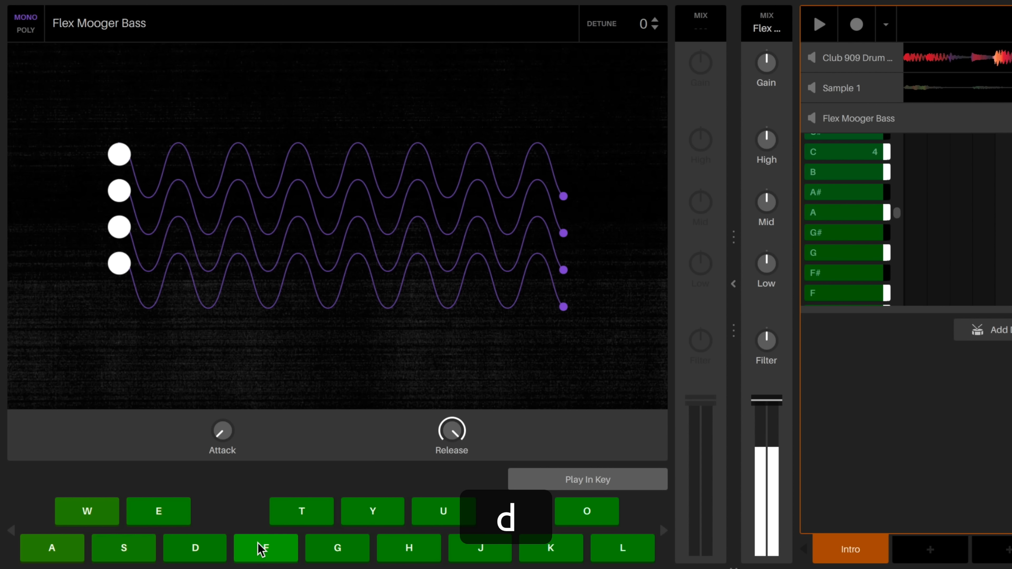
key(a)
key(s)
key(d)
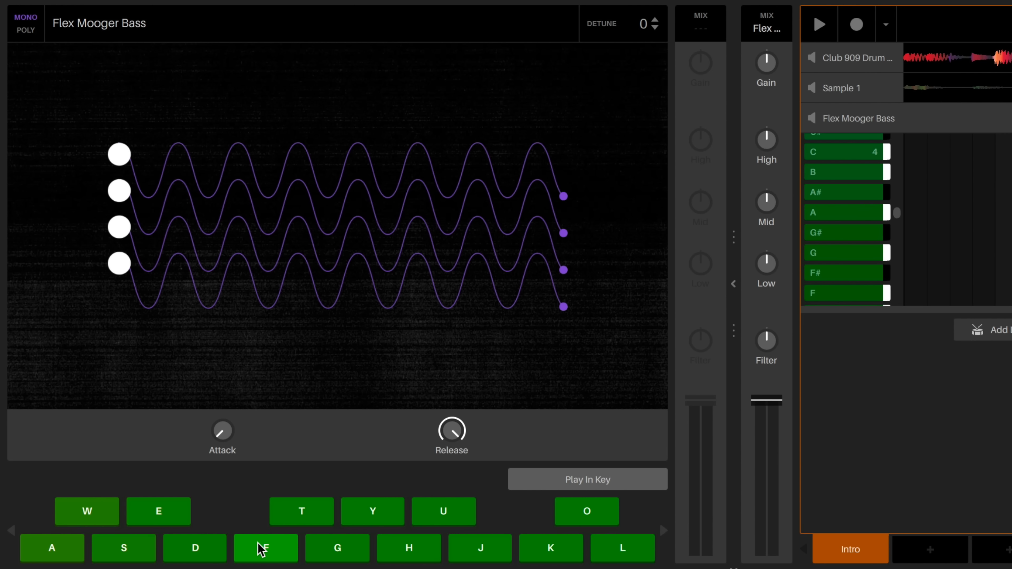
Turn on Play In Key for the Flex Mooger Bass and audition its eight in-key pads in order.
click(645, 485)
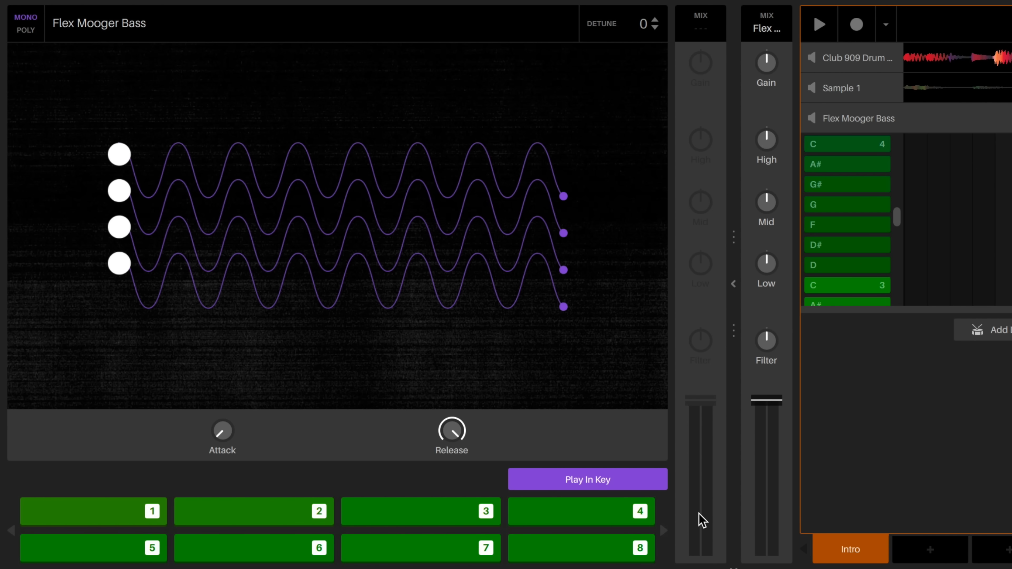
key(1)
key(2)
key(3)
key(4)
key(5)
key(6)
key(7)
key(8)
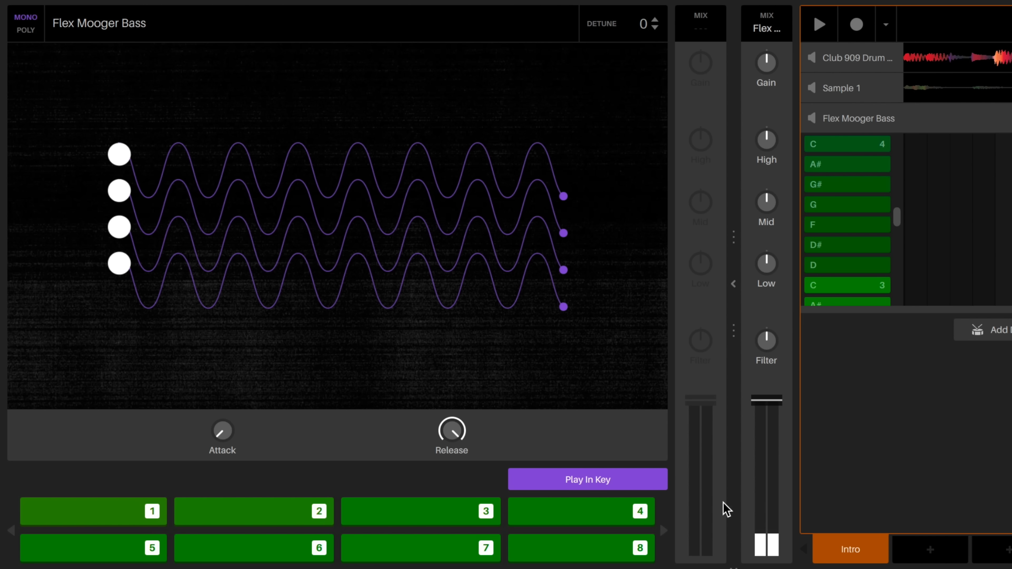
Audition in-key pads 1, 2, 3 and 7 of the bass individually.
click(163, 520)
click(244, 509)
click(418, 514)
click(432, 548)
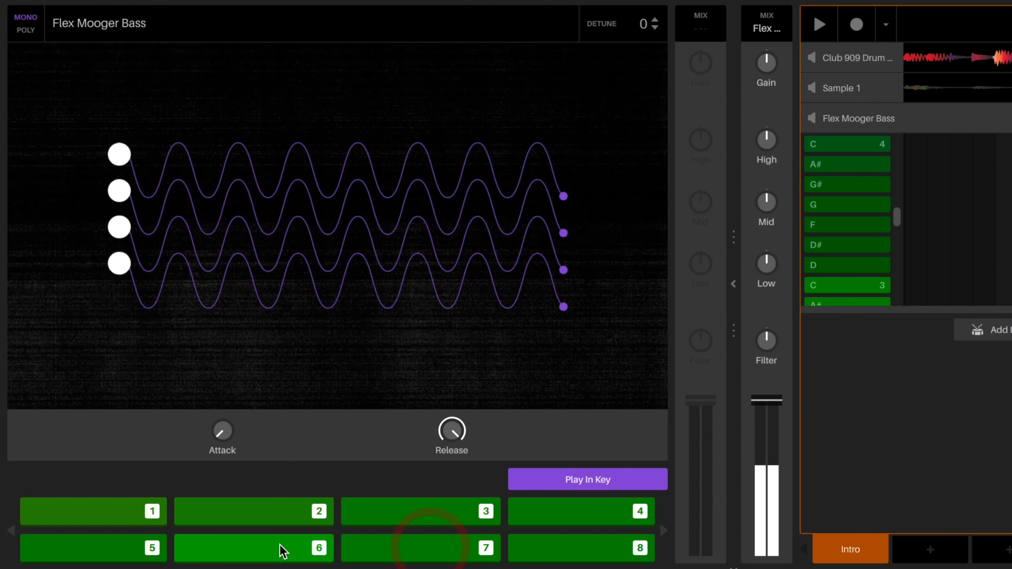
Compare the lower notes of the bass note grid with the Club 909 Drum Kit step grid, ending on the bass deck.
drag(897, 217, 897, 230)
click(948, 260)
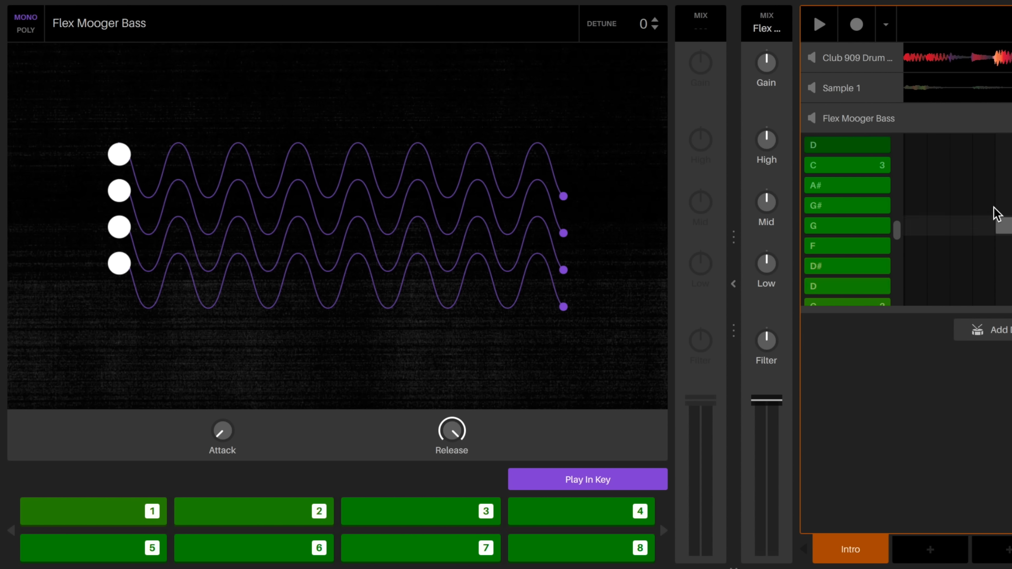
click(859, 66)
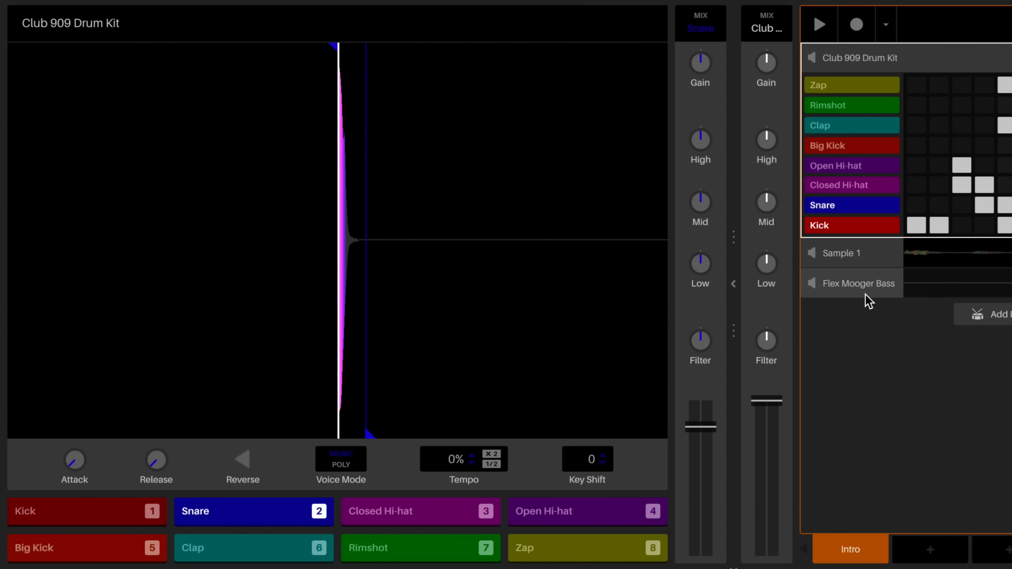
click(994, 297)
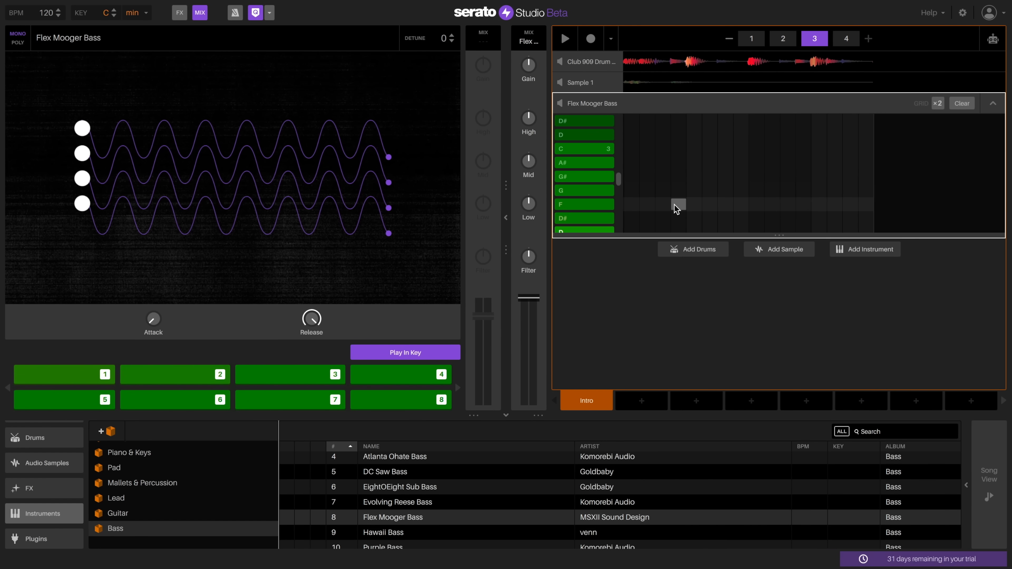
Write a bassline in bar 1 with C2 on steps 1 and 5, D2 on step 9 and D#2 on step 12.
click(752, 39)
scroll(725, 182, down, 3)
click(725, 164)
click(756, 163)
key(space)
key(space)
click(819, 191)
click(631, 191)
click(757, 177)
click(803, 149)
Place a bass note on the fifth step of bar 2 and play the scene.
click(783, 39)
click(694, 149)
key(space)
scroll(725, 171, up, 2)
scroll(837, 199, up, 2)
Check the bass notes in bars 3 and 2 and enlarge the bass deck's note grid to show more notes.
click(812, 38)
click(783, 38)
scroll(725, 171, up, 2)
drag(779, 235, 779, 336)
key(space)
Review the bar 1 bassline and play the scene through all four bars with the bass.
click(751, 39)
scroll(757, 199, down, 3)
click(838, 219)
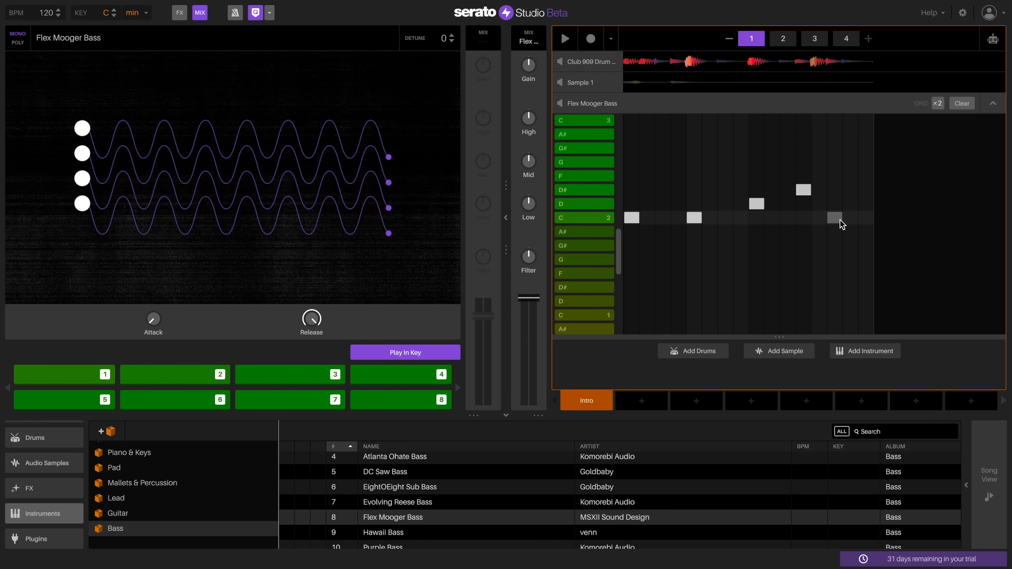
key(space)
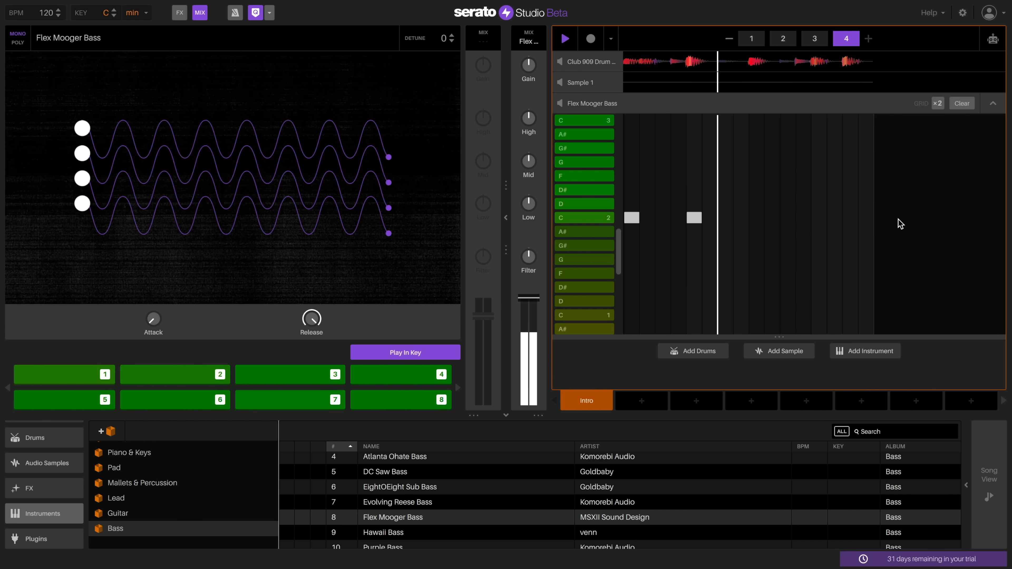
key(space)
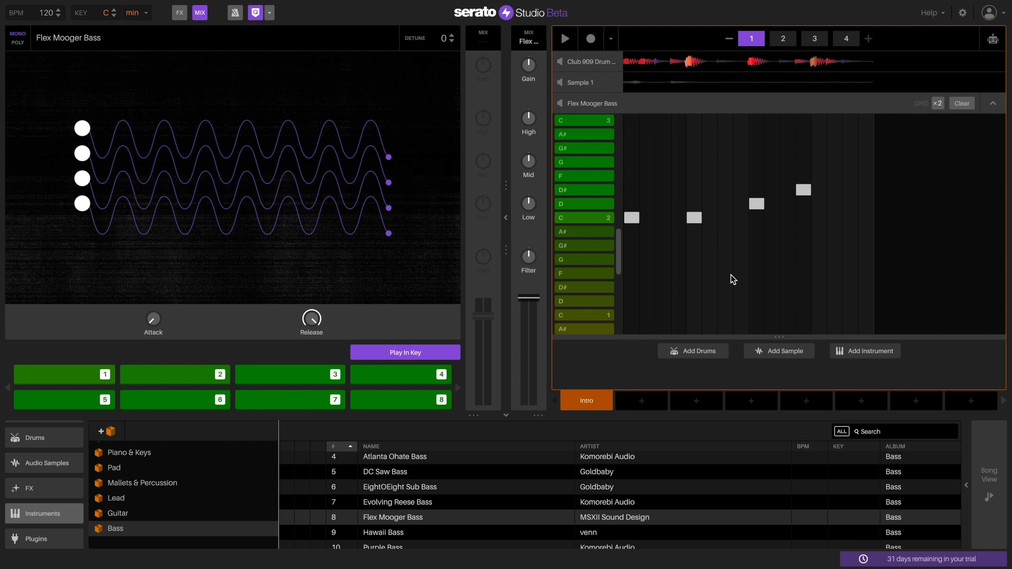
Lower the Flex Mooger Bass deck volume and boost its Mid EQ while the scene plays.
key(space)
drag(528, 307, 528, 320)
drag(529, 162, 529, 148)
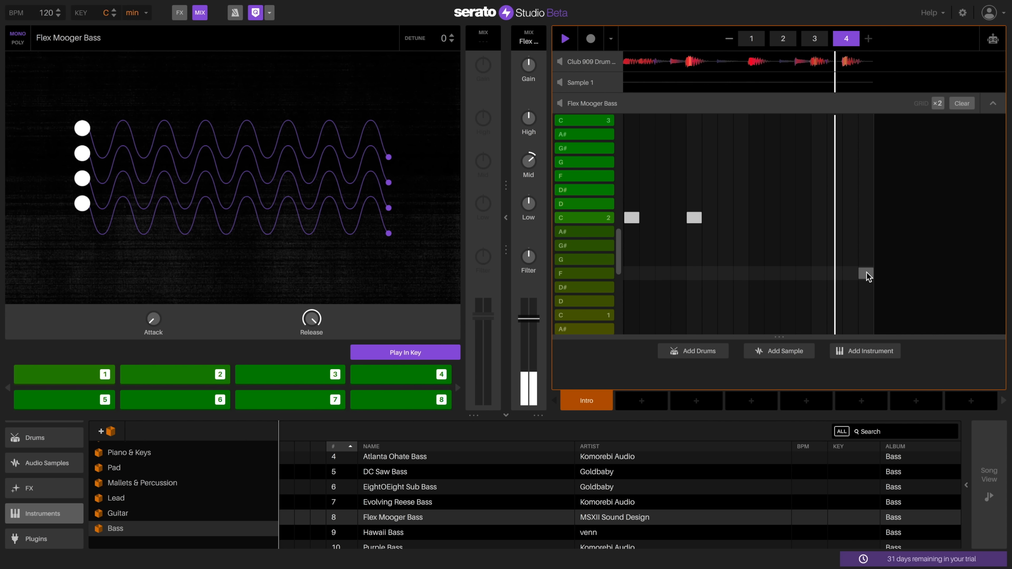
key(space)
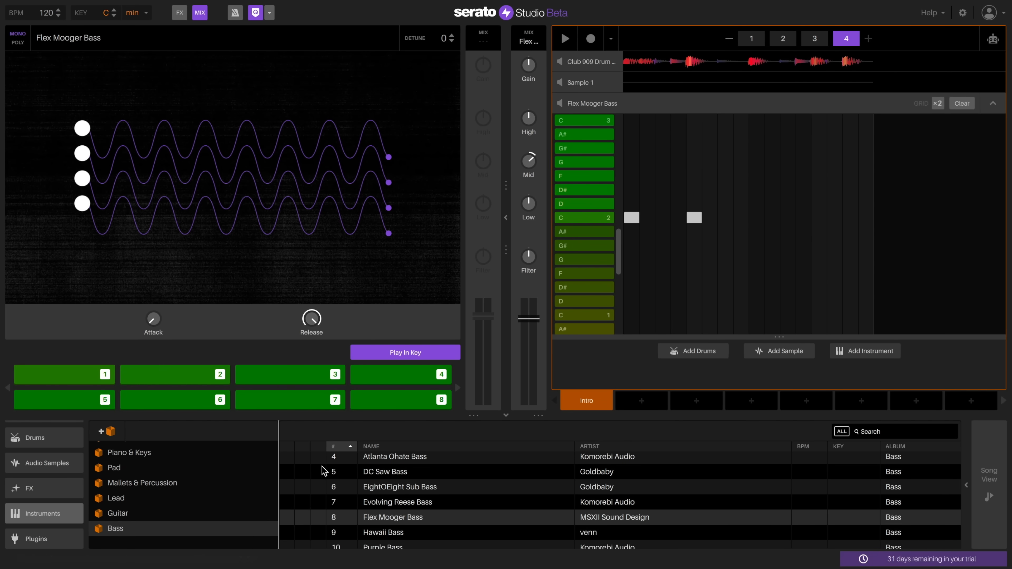
Browse the crates of the effects library and show the FX slots for the decks.
click(47, 494)
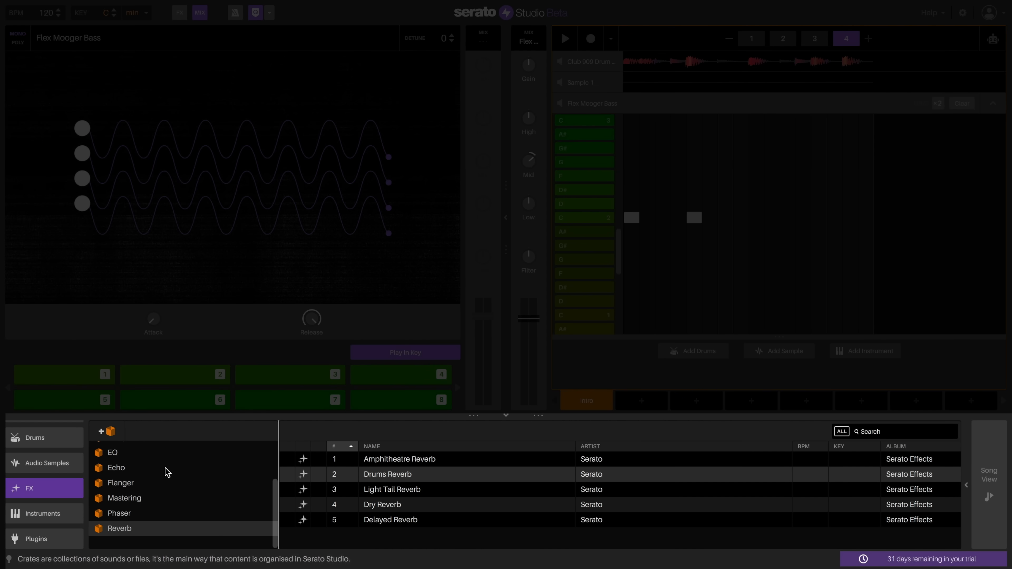
scroll(176, 479, up, 3)
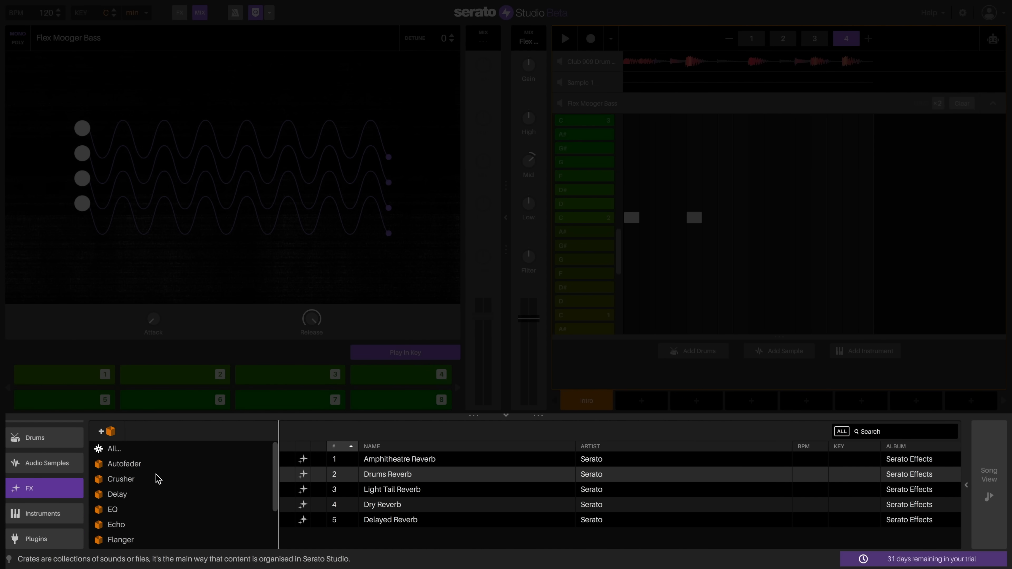
scroll(211, 483, down, 3)
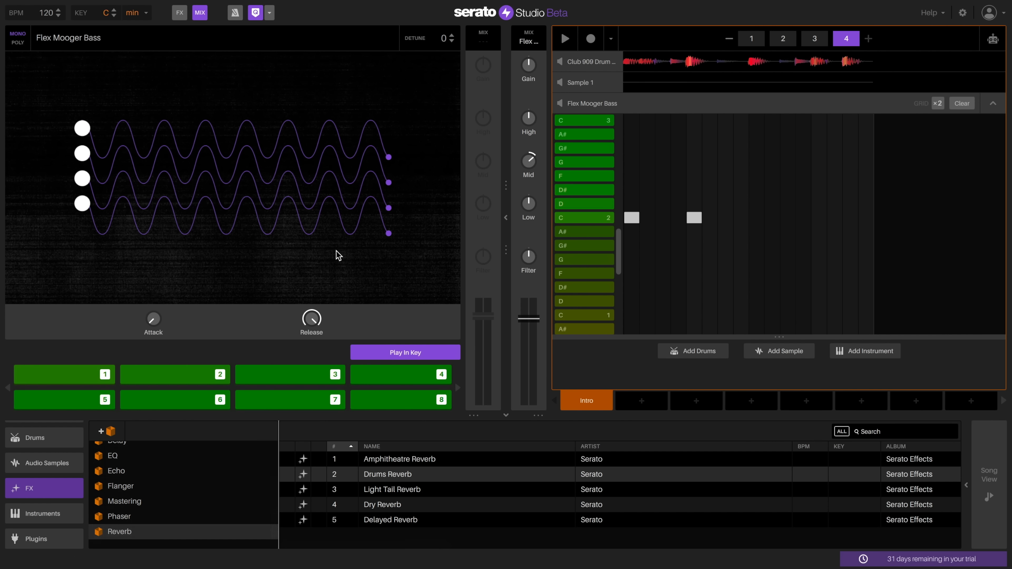
click(180, 12)
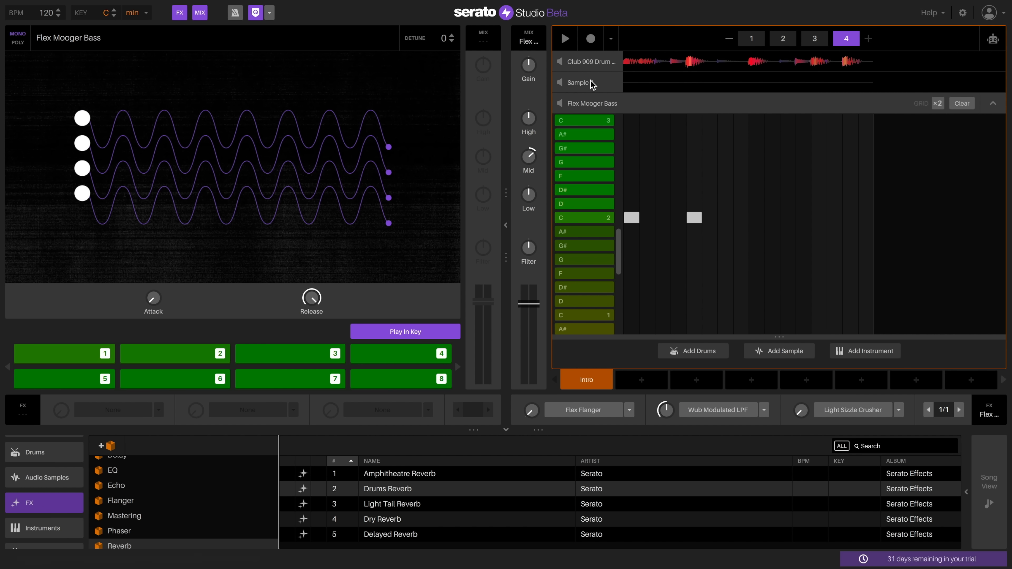
Select the Sample 1 deck, play the scene and load Dry Reverb into the deck's first effect slot.
click(605, 85)
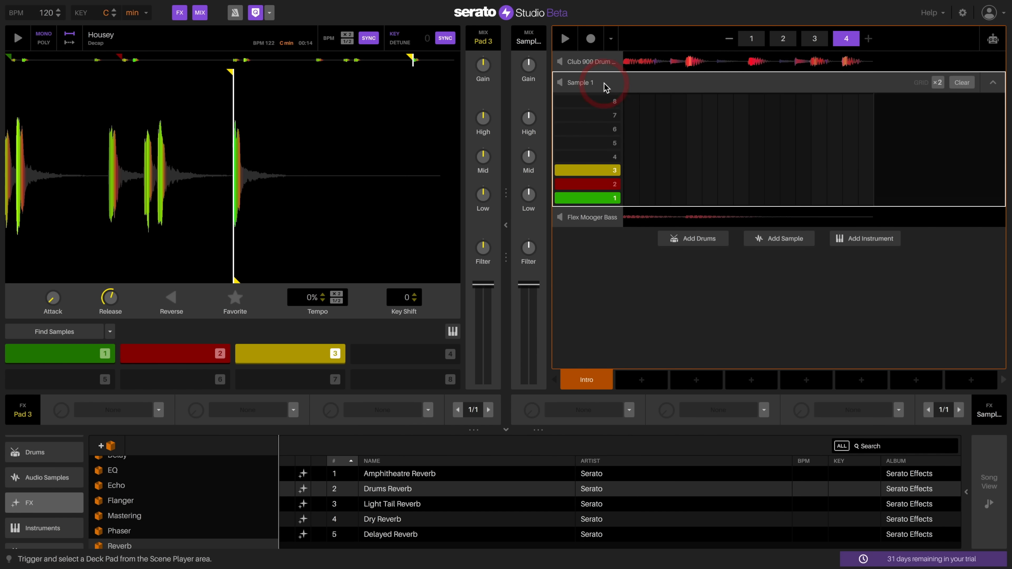
key(space)
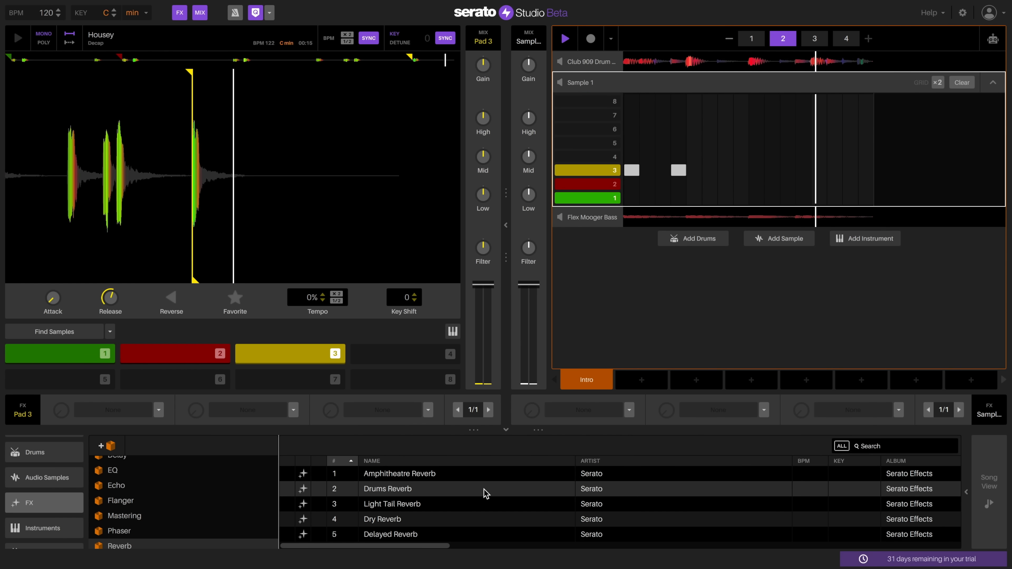
key(space)
drag(385, 523, 590, 416)
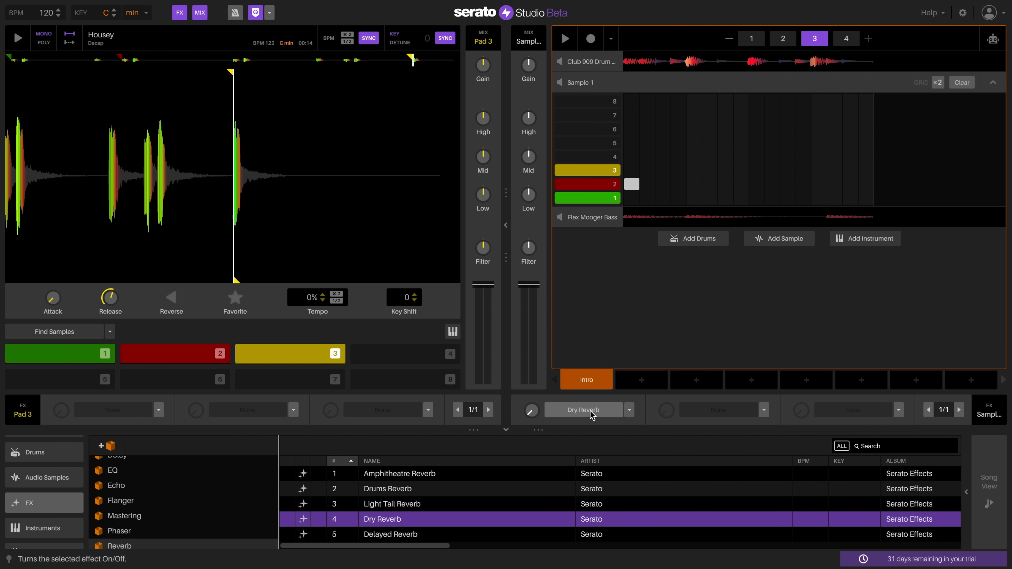
Switch on Dry Reverb on the Sample 1 deck and raise its amount while the scene plays.
key(space)
drag(531, 410, 531, 383)
click(561, 415)
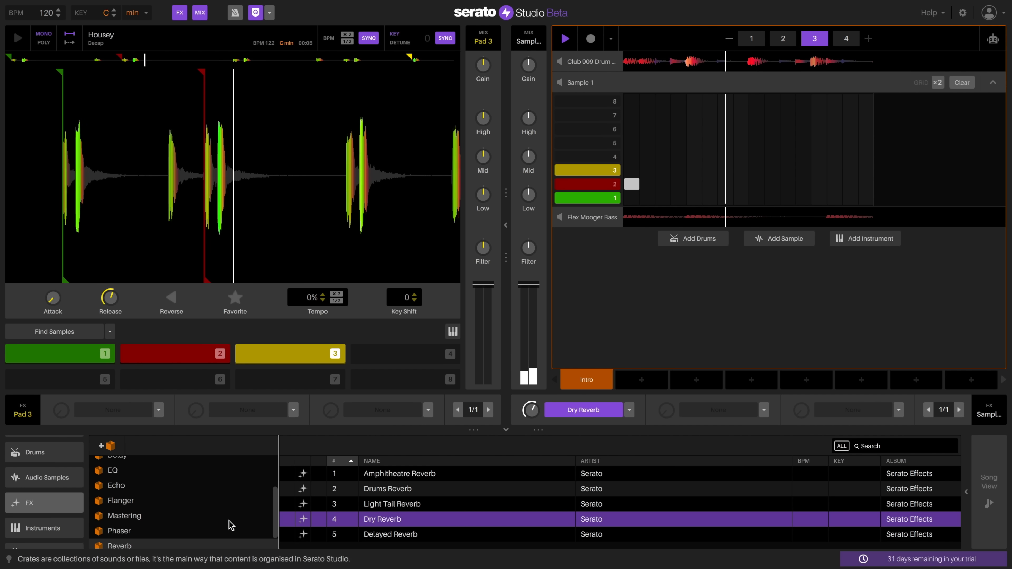
key(space)
Replace Dry Reverb with Dub Echo in the Sample 1 deck's first effect slot and play the scene.
click(629, 410)
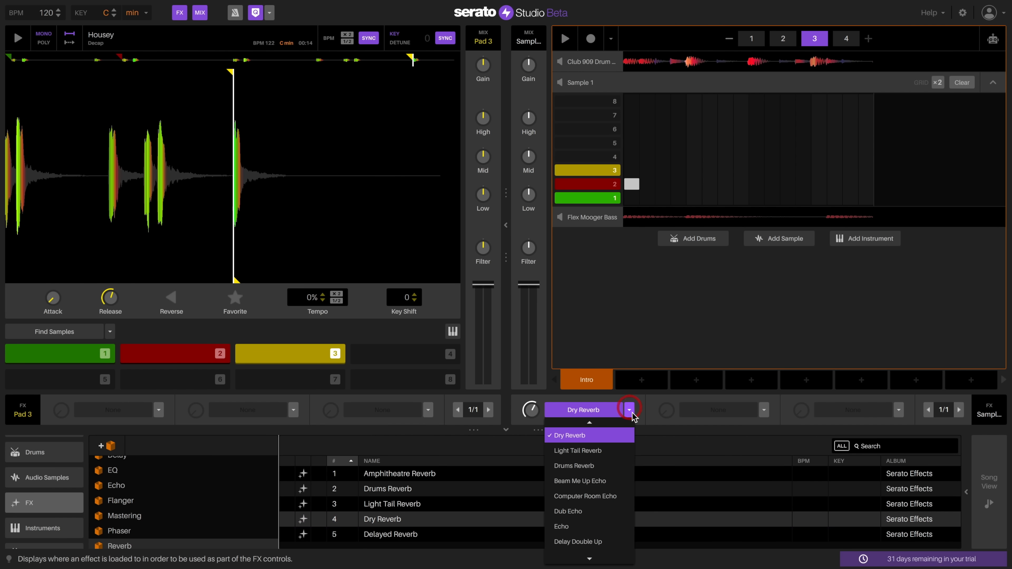
scroll(604, 506, down, 1)
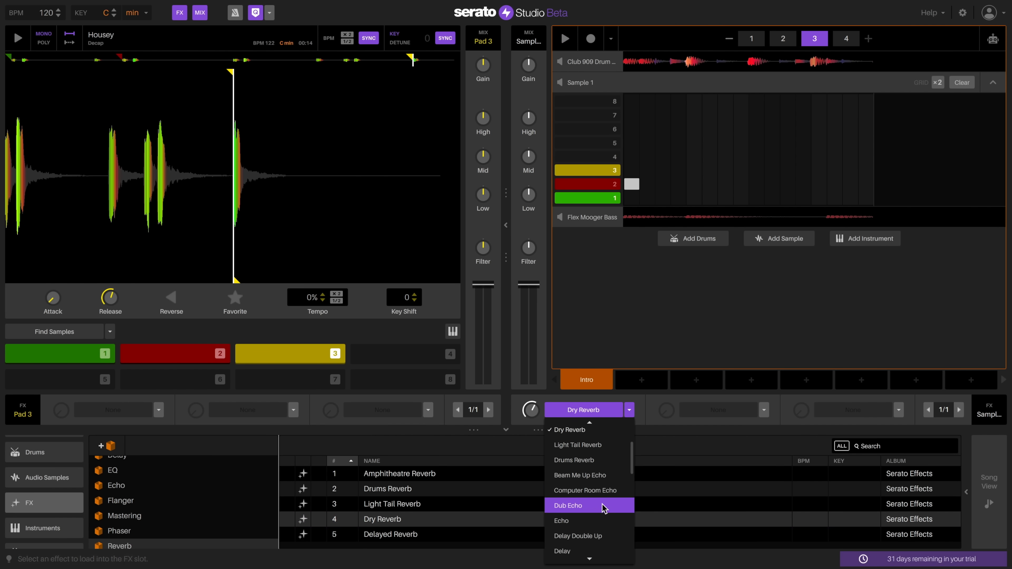
click(595, 506)
key(space)
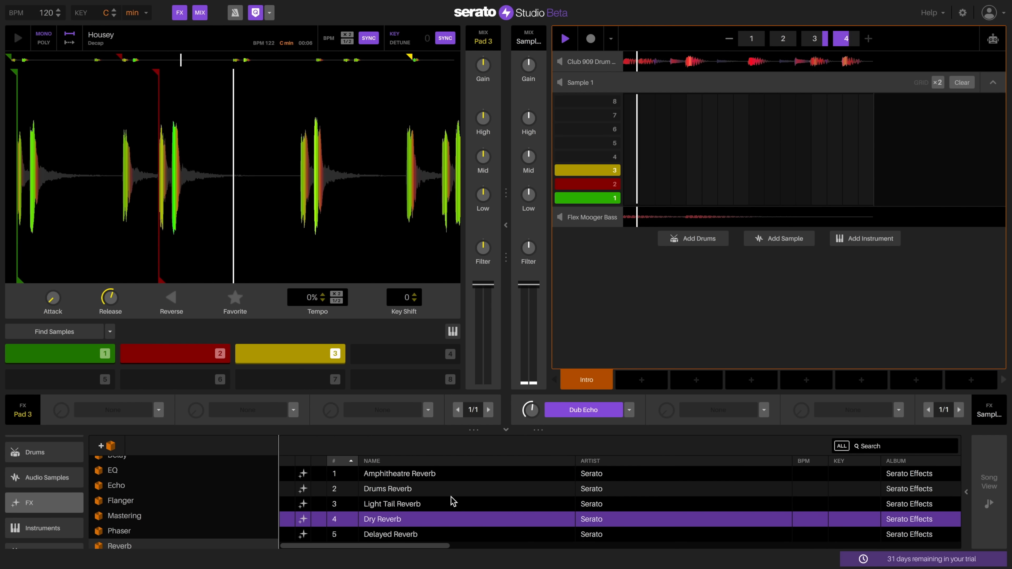
key(space)
Load Modulated HPF from the EQ effects crate into the Sample 1 deck's second effect slot and adjust its amount.
scroll(181, 513, down, 1)
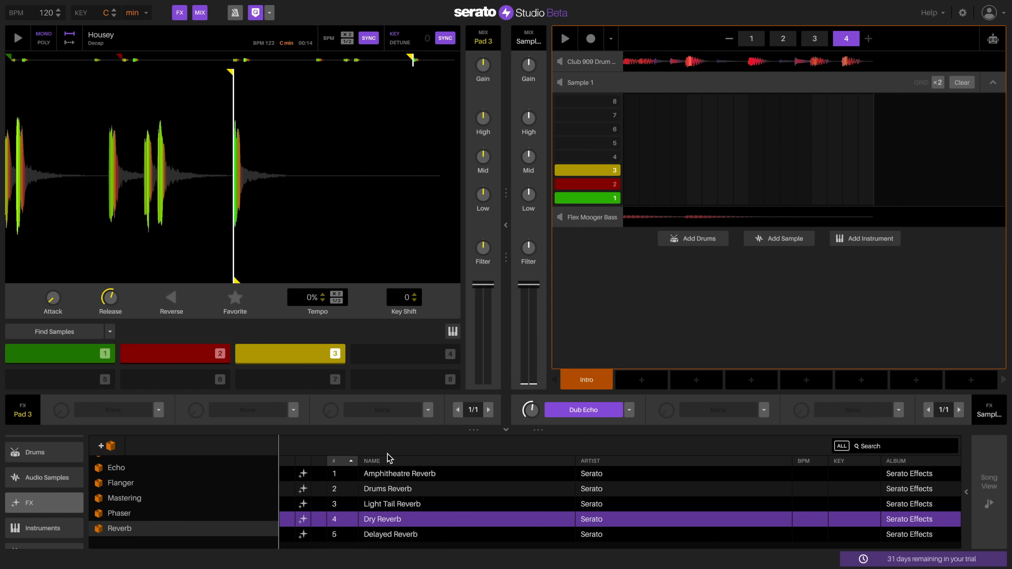
scroll(170, 504, up, 3)
scroll(149, 503, up, 1)
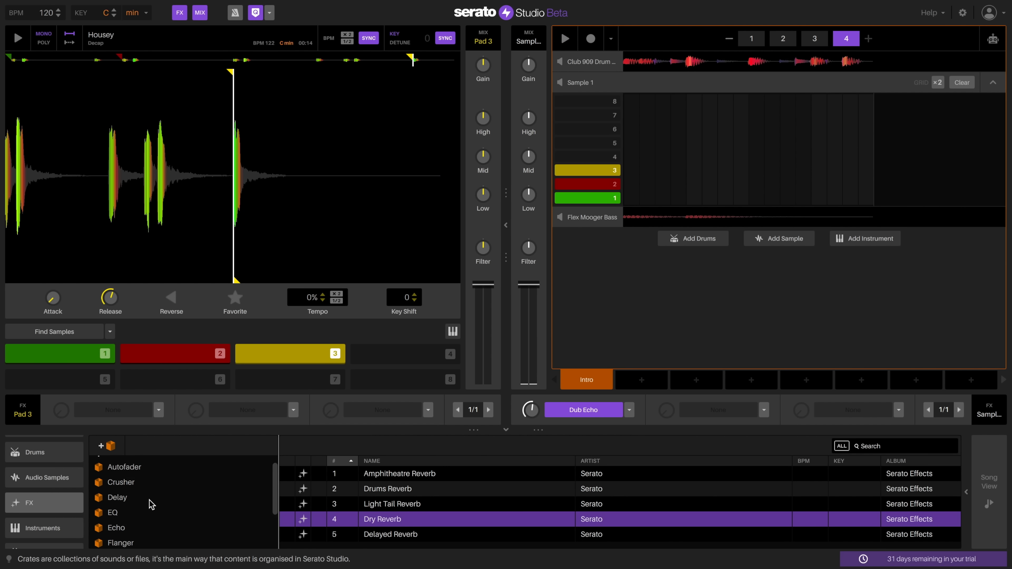
click(119, 514)
scroll(426, 514, down, 2)
drag(423, 497, 715, 410)
key(space)
drag(667, 411, 674, 422)
Load Delay into the Sample 1 deck's third effect slot and play the scene with all three effects.
click(899, 410)
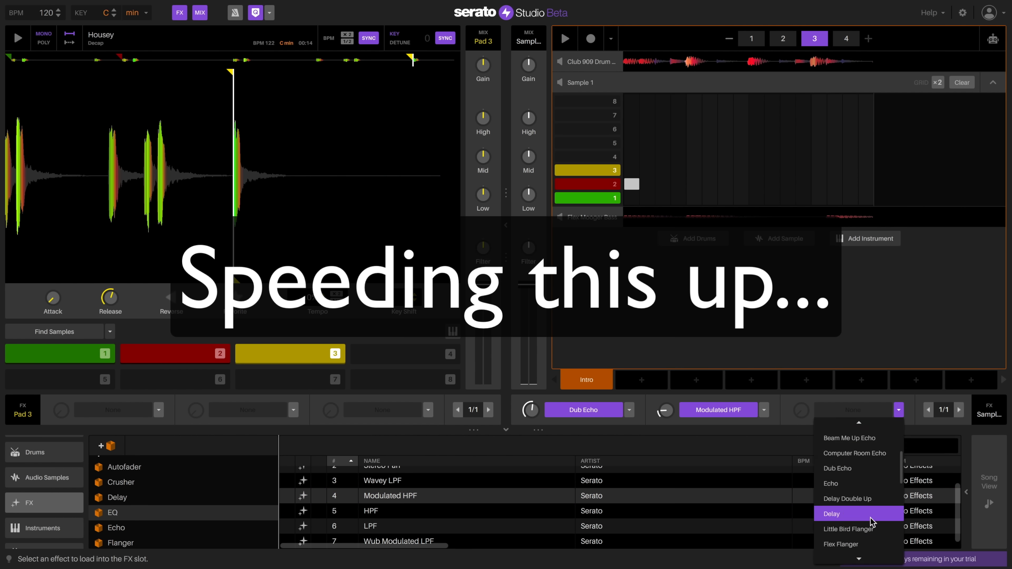
click(853, 519)
key(space)
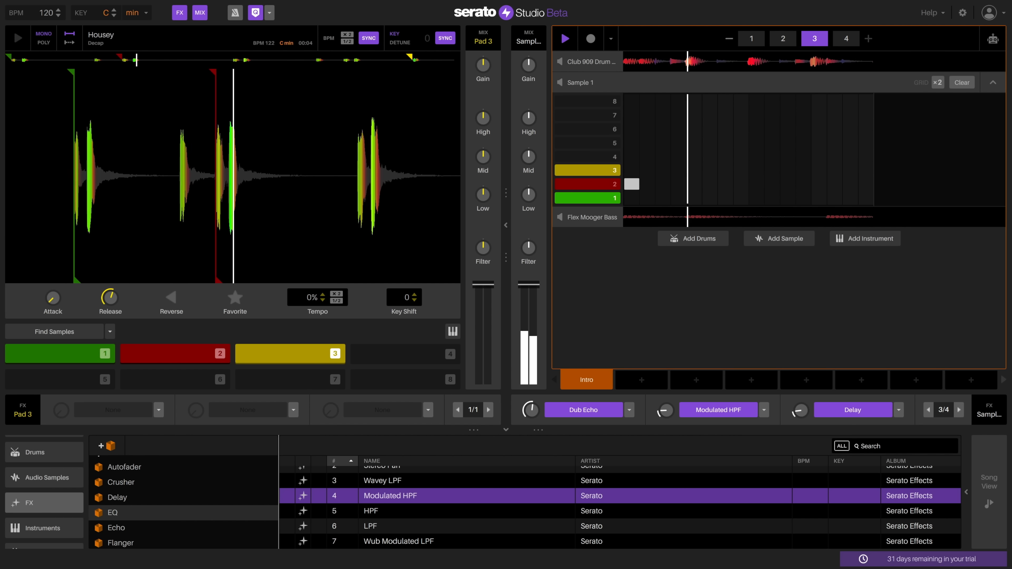
key(space)
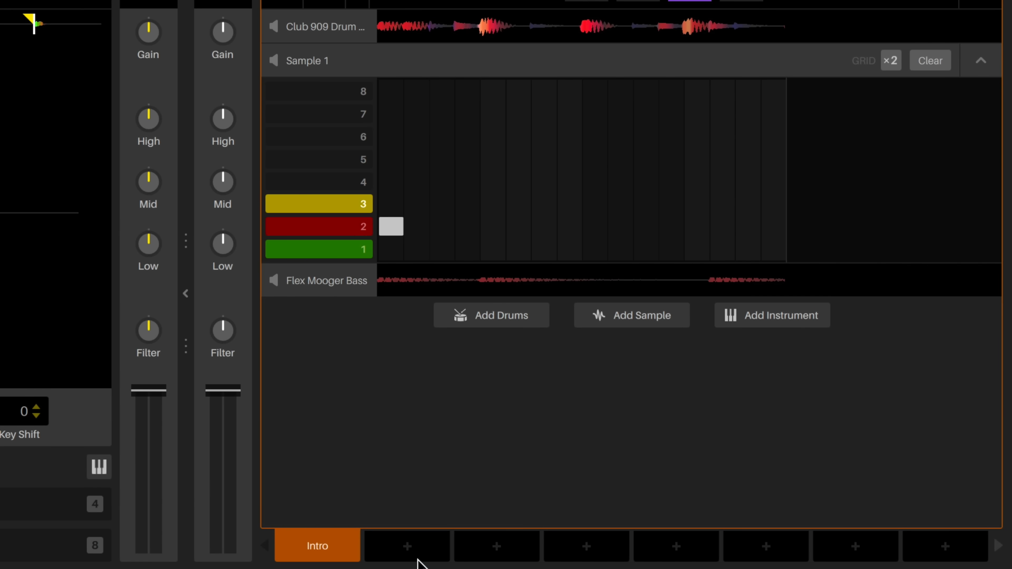
Add Scene 2 as a copy of the Intro scene and switch from Intro to Scene 2 during playback.
mouse_move(415, 559)
click(411, 535)
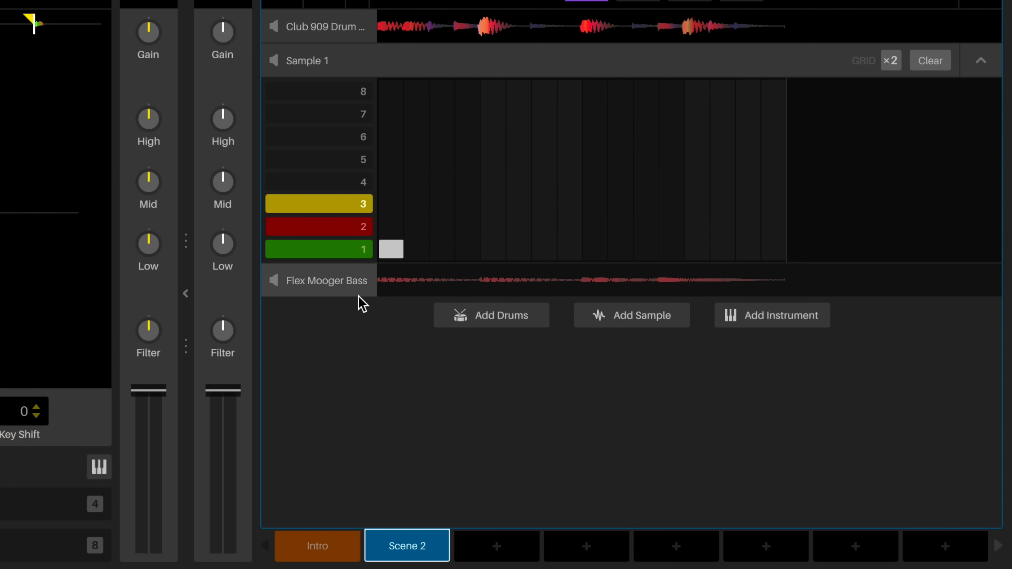
click(308, 542)
key(space)
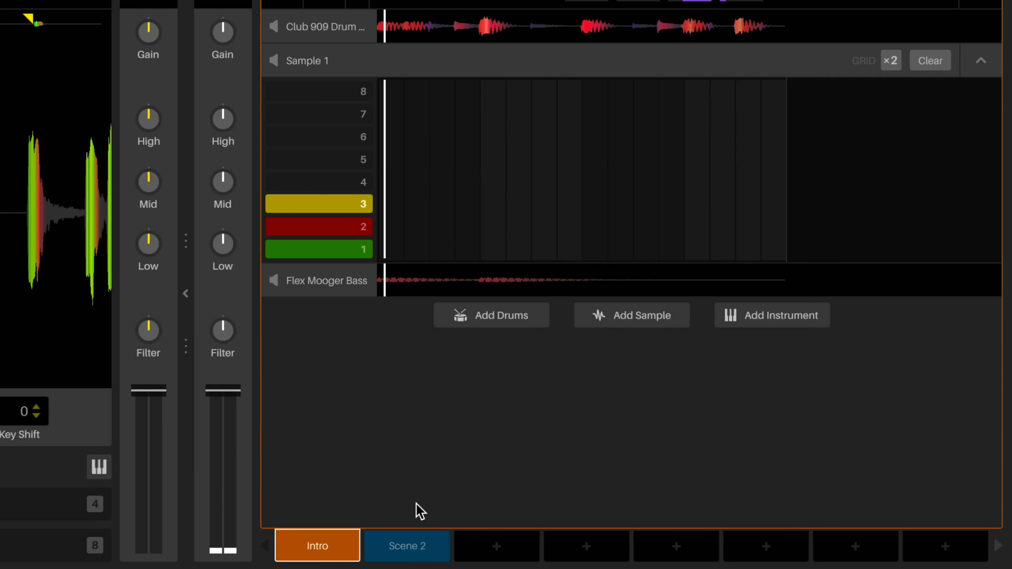
click(424, 555)
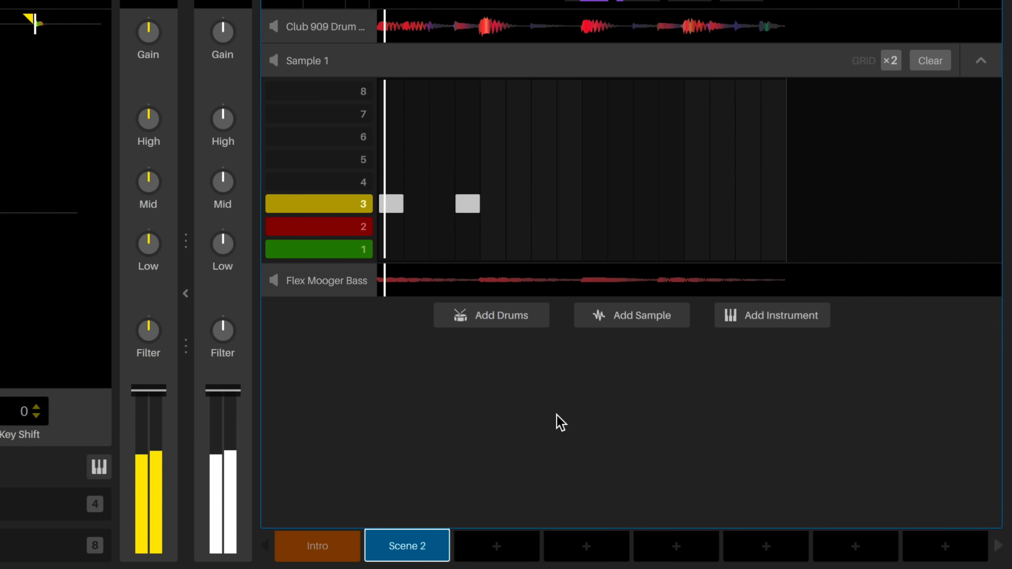
key(space)
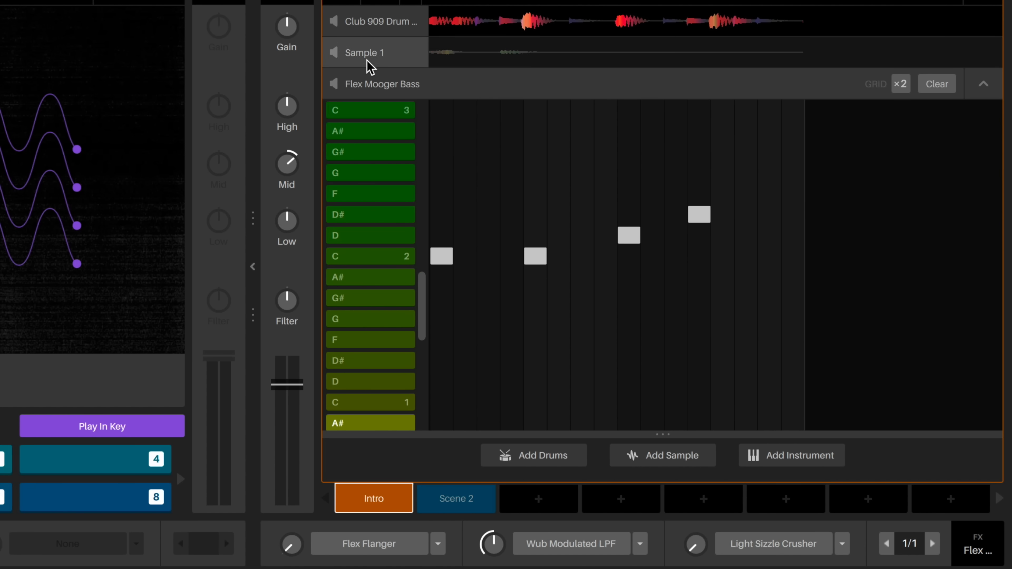
Remove the Sample 1 pad triggers from the Intro scene's bars and play from Intro into Scene 2.
click(376, 57)
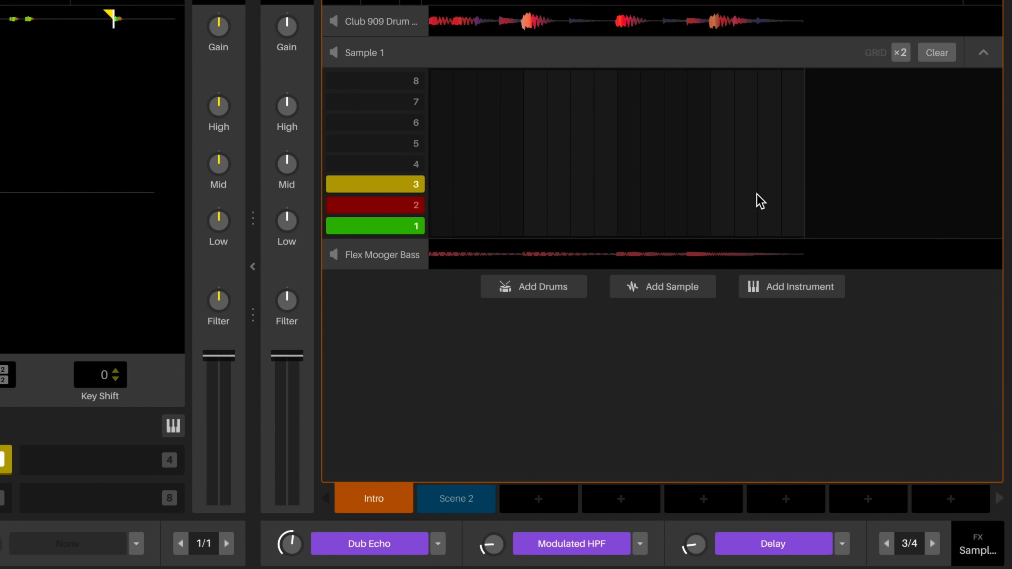
click(511, 184)
click(442, 184)
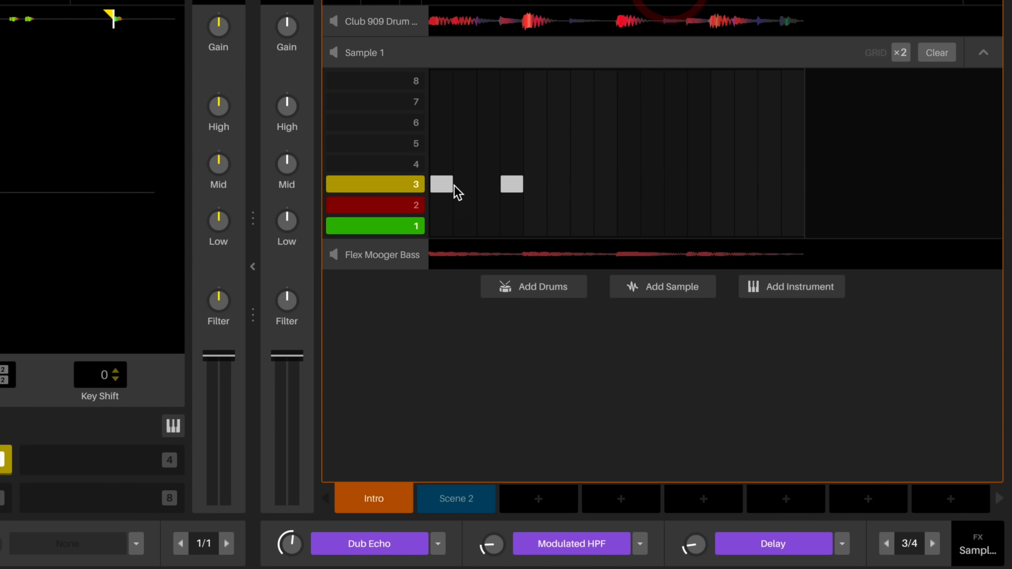
click(511, 184)
click(442, 184)
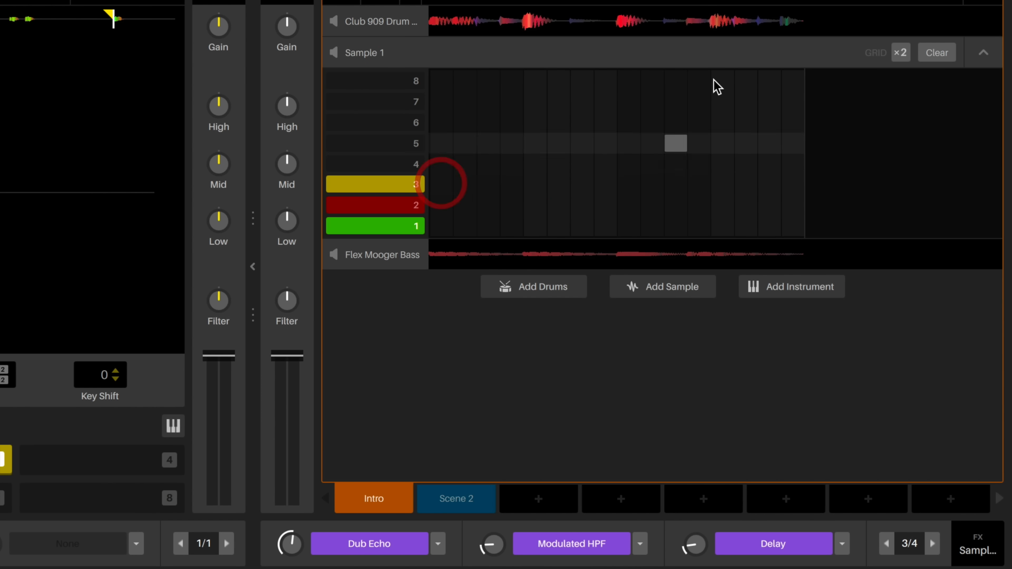
click(718, 0)
click(441, 206)
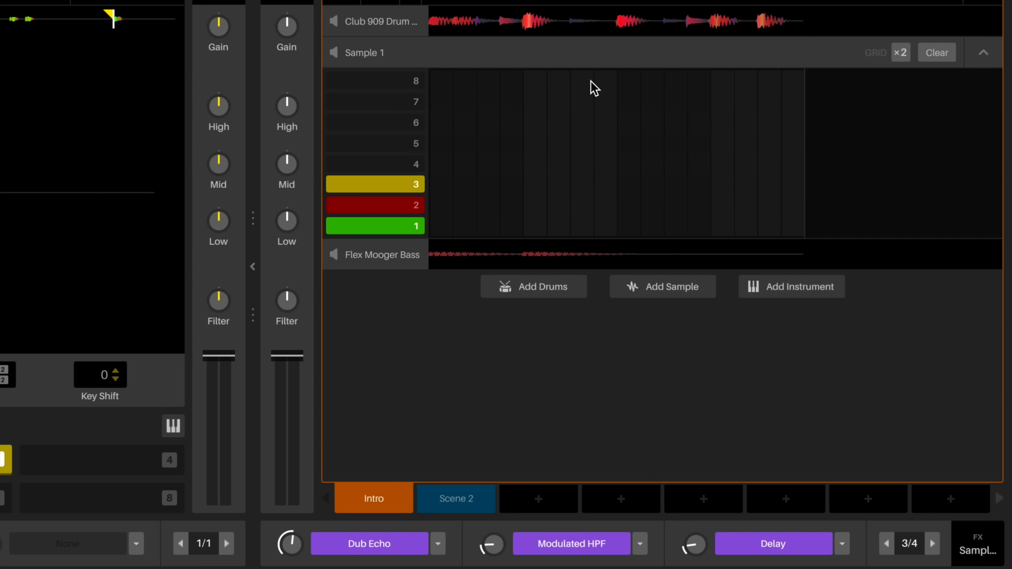
click(379, 508)
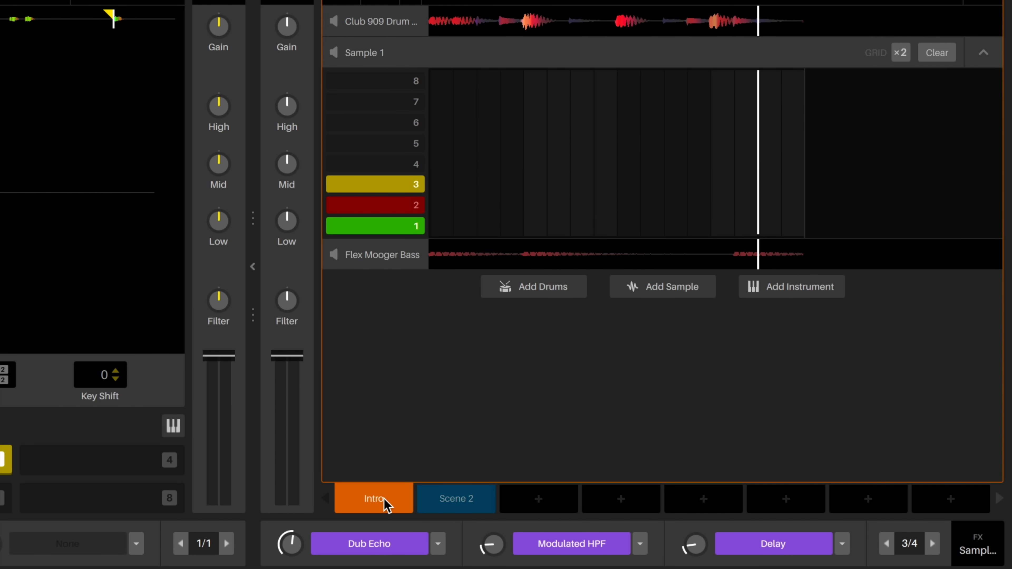
click(450, 499)
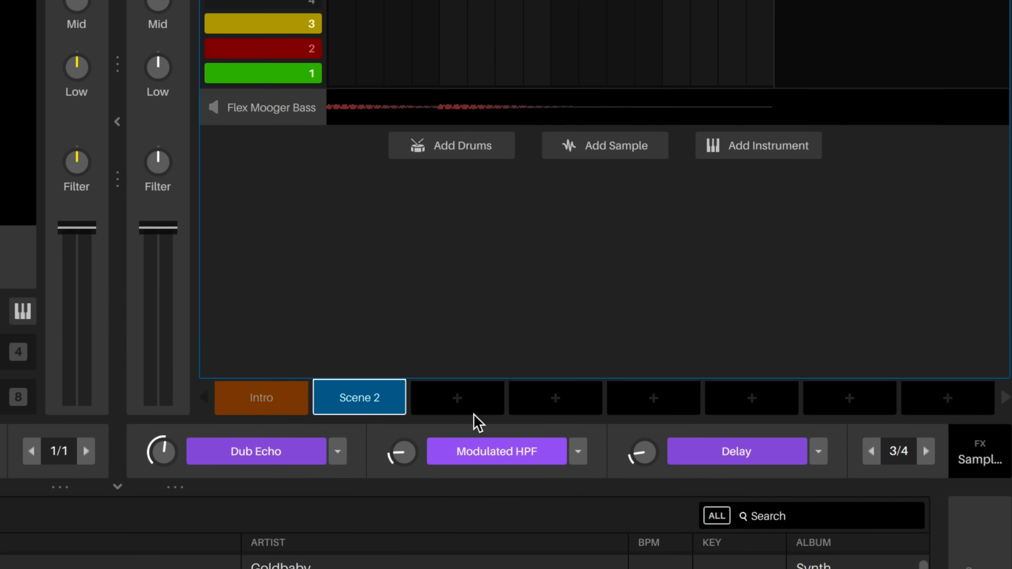
Add Scene 3 as a copy of Scene 2, clear its Club 909 Drum Kit pattern and play it.
click(549, 506)
click(545, 503)
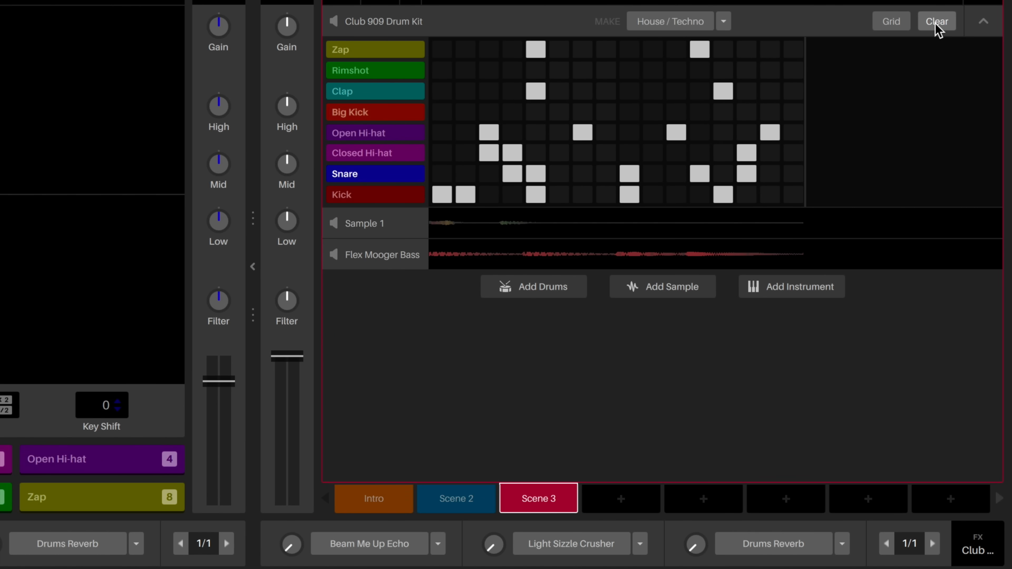
click(937, 24)
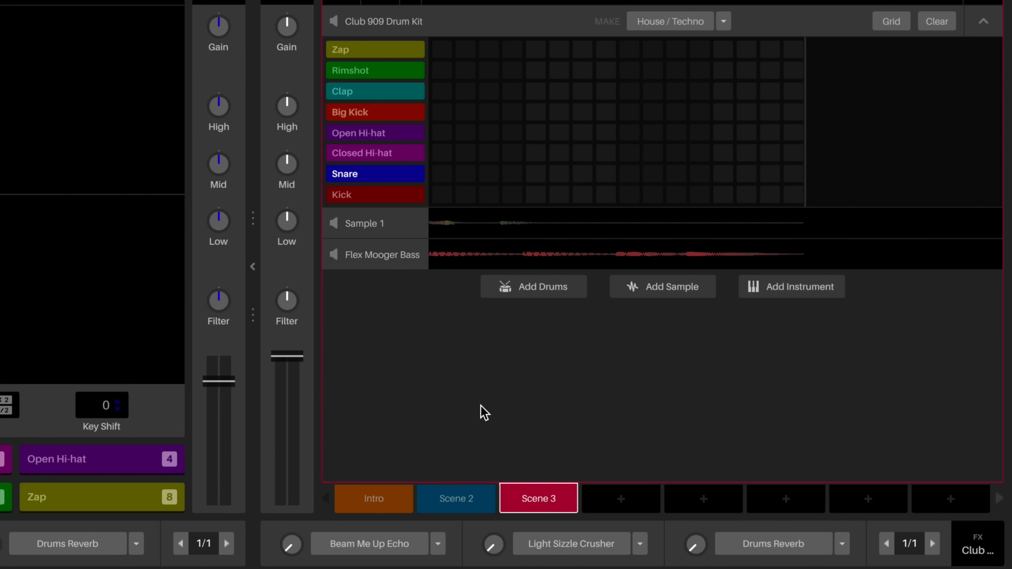
key(space)
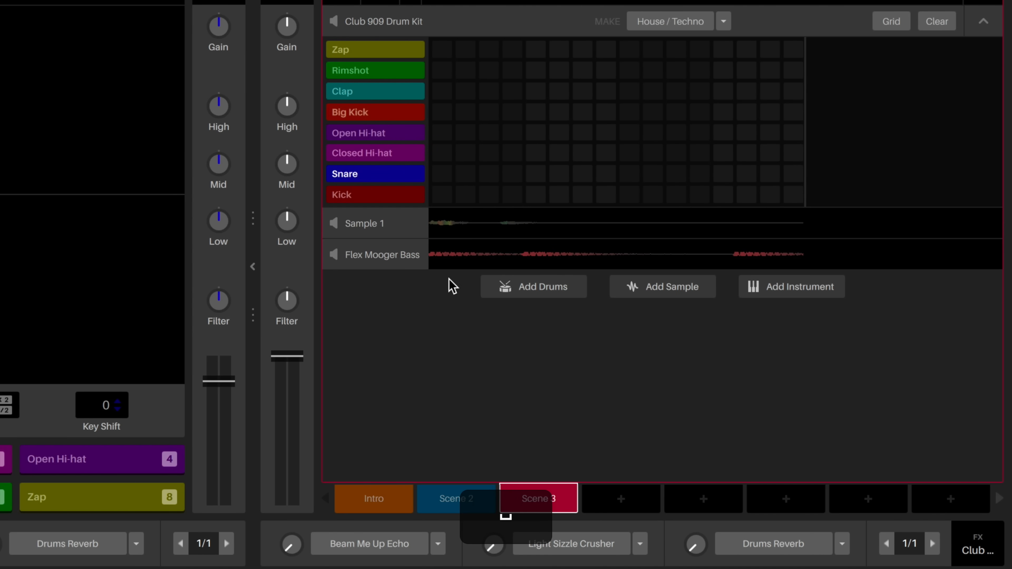
Show Sample 1's FX 1 On automation in Scene 3, set every step of bar 1 to off and play the scene.
click(368, 224)
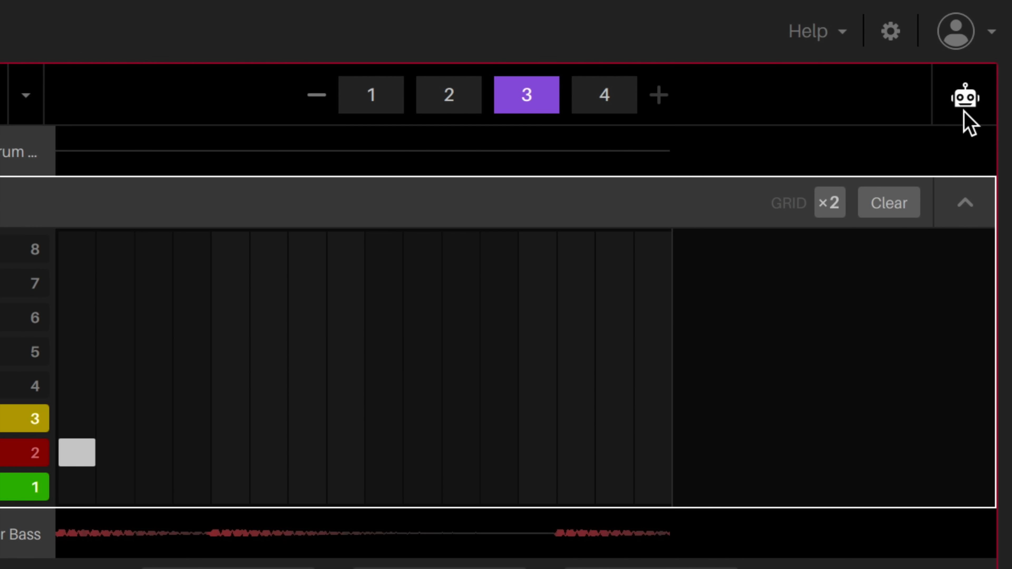
click(966, 98)
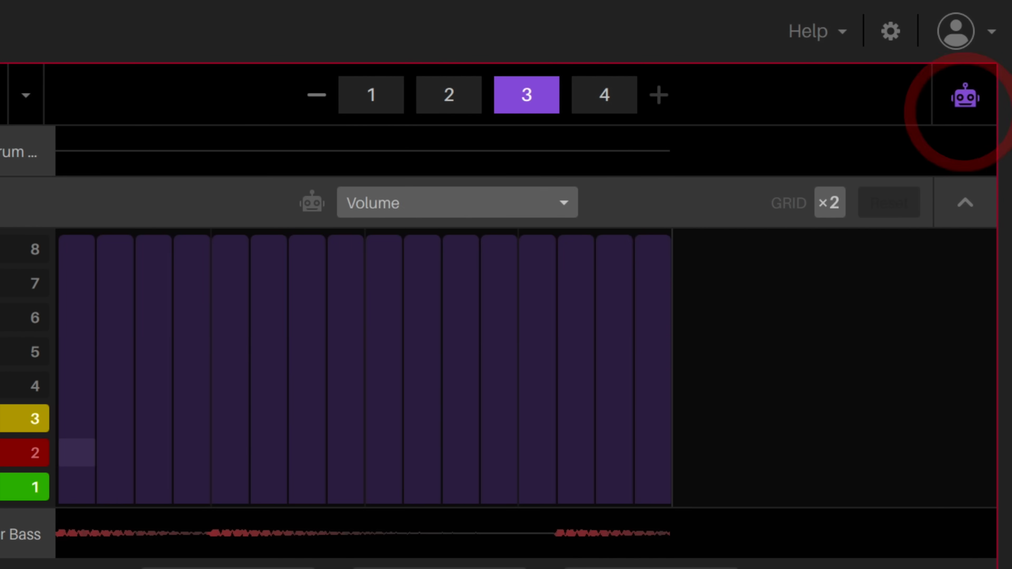
click(457, 202)
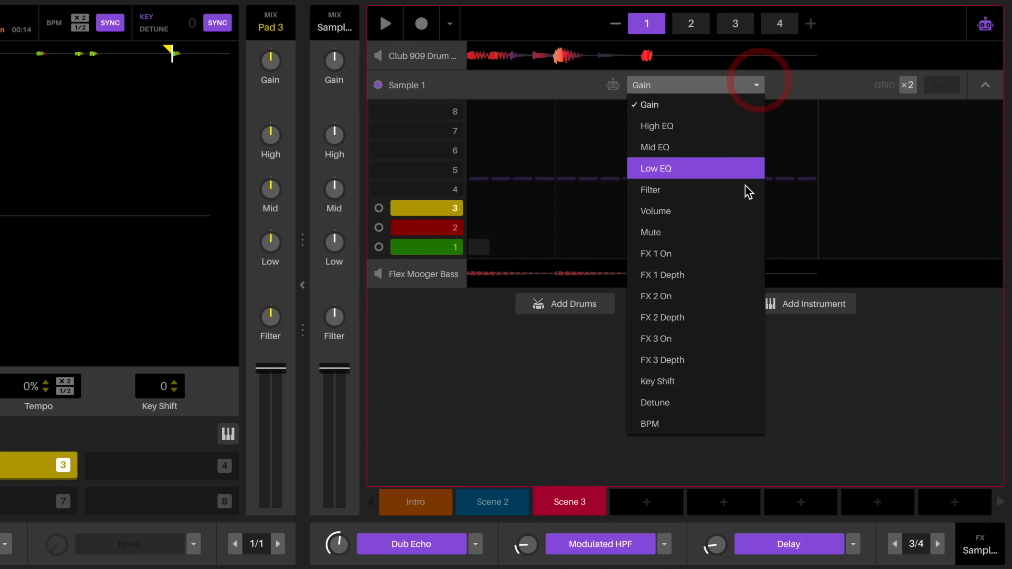
click(734, 259)
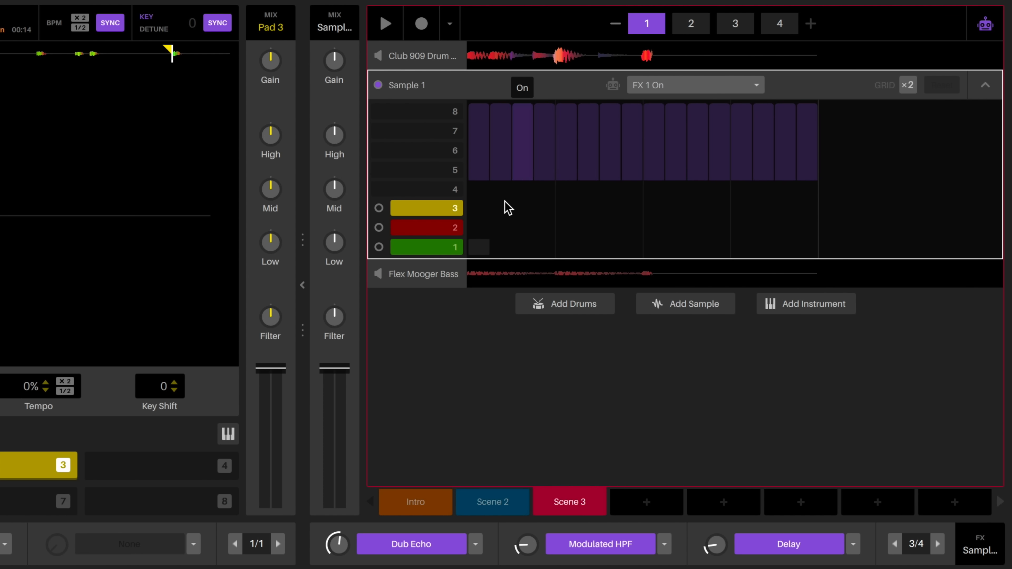
mouse_move(474, 209)
mouse_down()
mouse_move(480, 223)
mouse_move(829, 210)
mouse_up()
key(space)
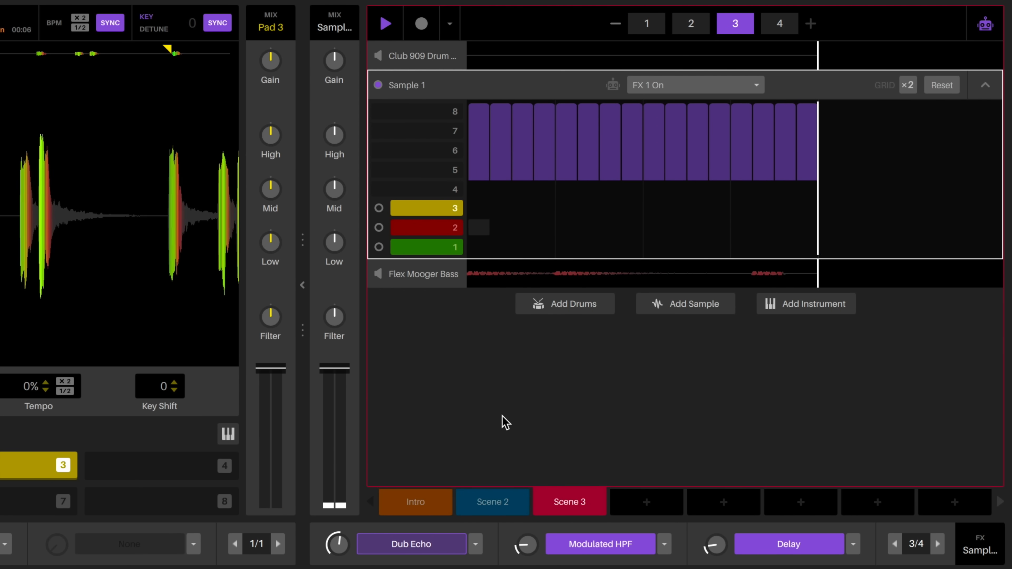
key(space)
Set Sample 1's FX 1 On automation to off across bars 2, 3 and 4 of Scene 3, and play the scene.
click(691, 23)
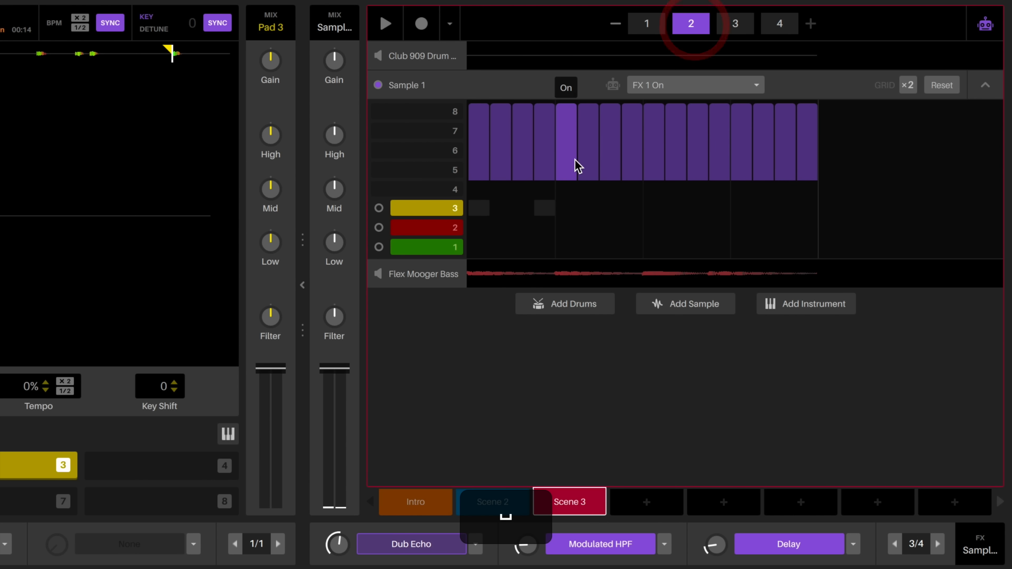
click(653, 24)
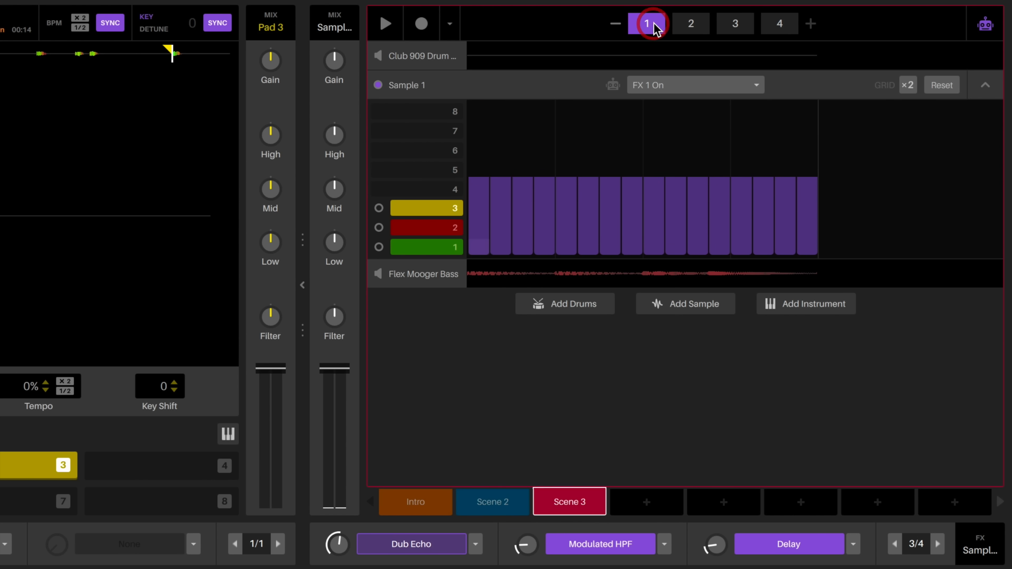
click(683, 24)
drag(480, 191, 821, 189)
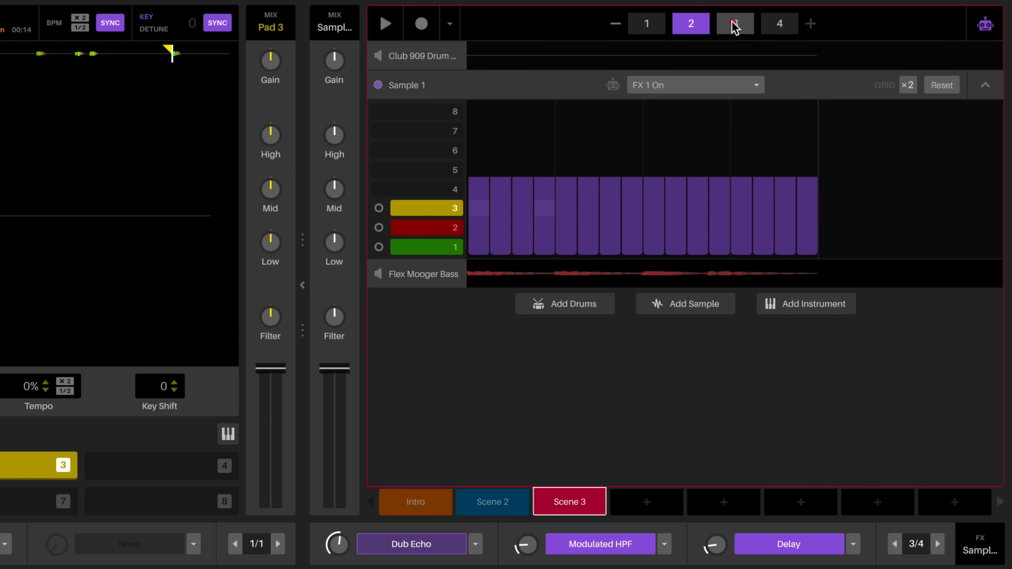
click(734, 24)
drag(481, 215, 817, 202)
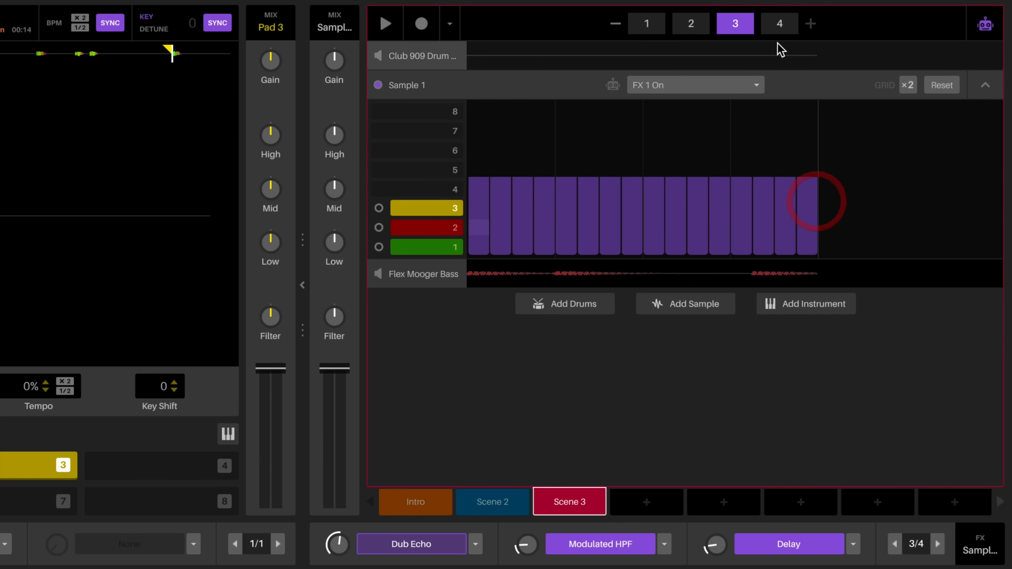
click(779, 24)
drag(475, 208, 866, 207)
key(space)
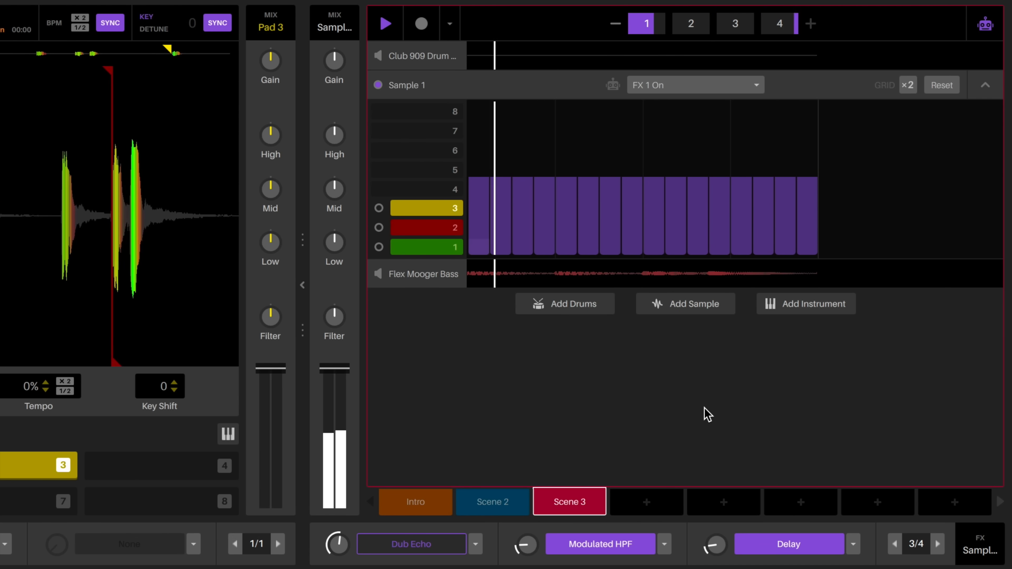
key(space)
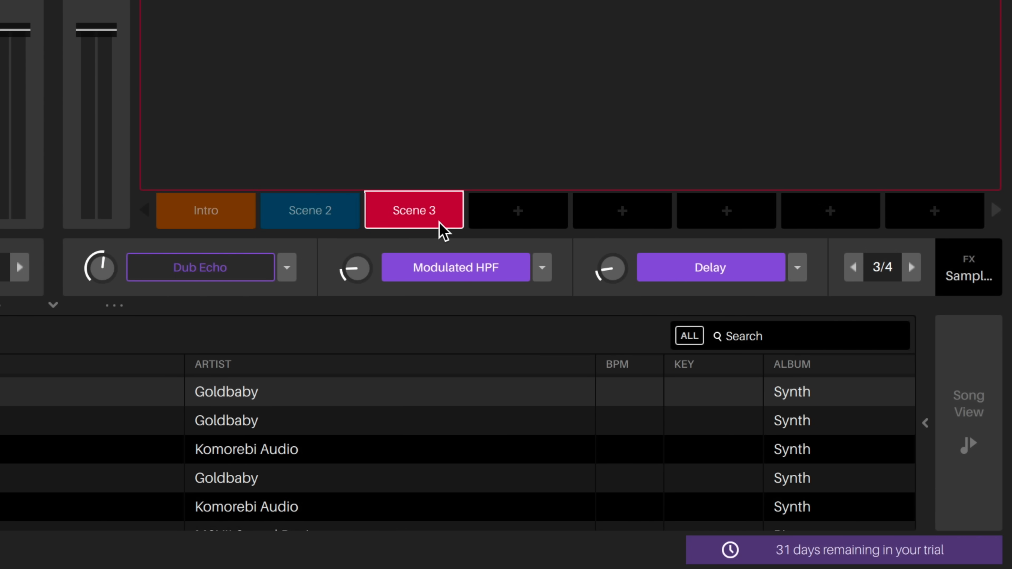
Rename Scene 2 as Verse and Scene 3 as Breakdown.
right_click(299, 226)
click(337, 229)
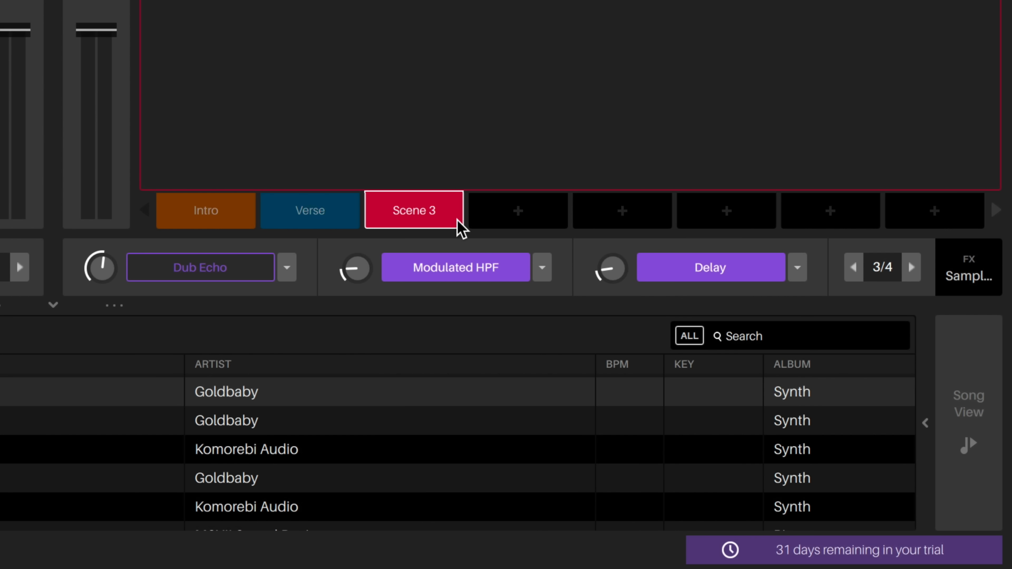
right_click(433, 215)
click(462, 220)
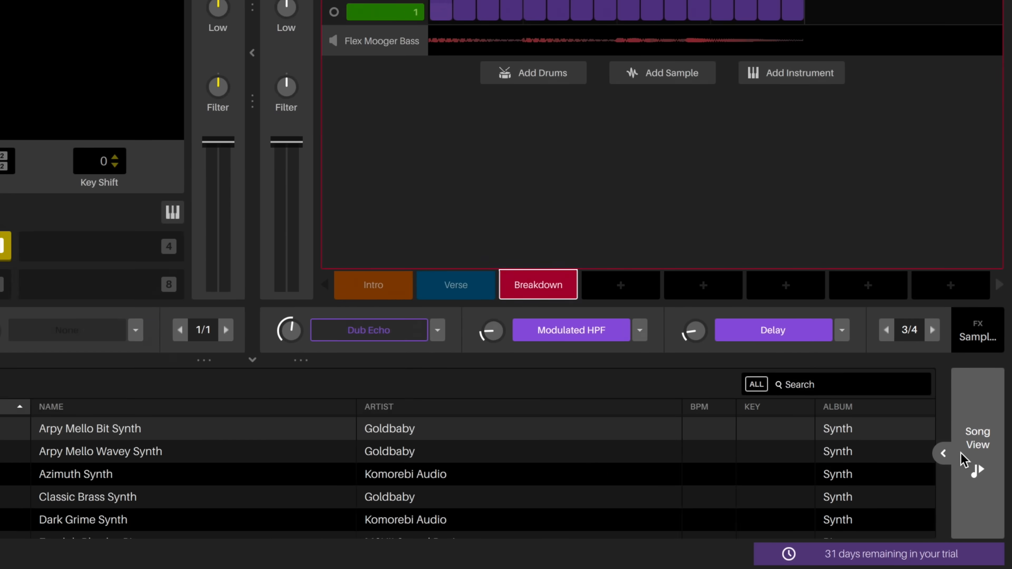
Open Song View and extend the arrangement after Intro with Verse, Breakdown, Verse and another Verse.
click(966, 438)
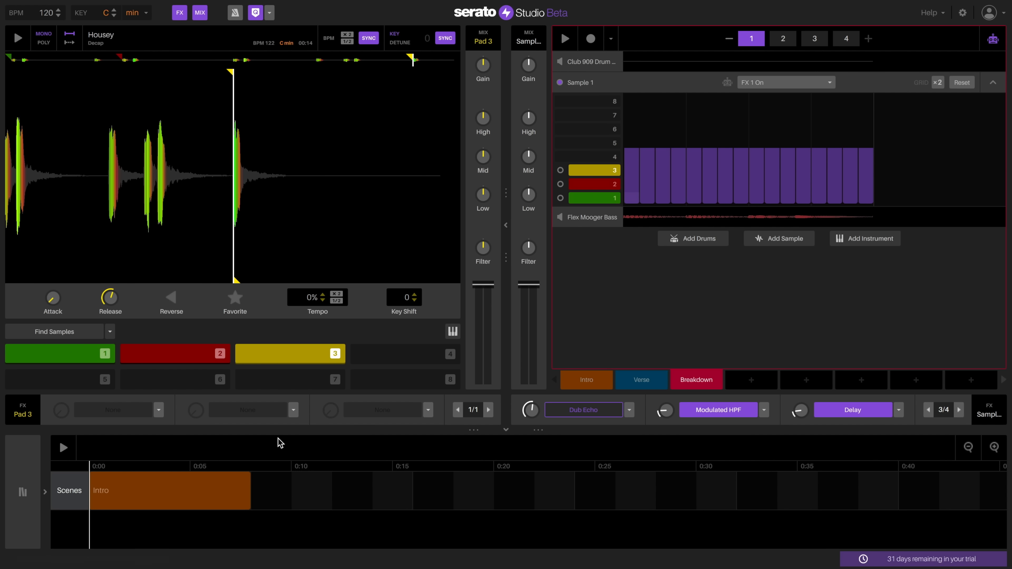
click(66, 449)
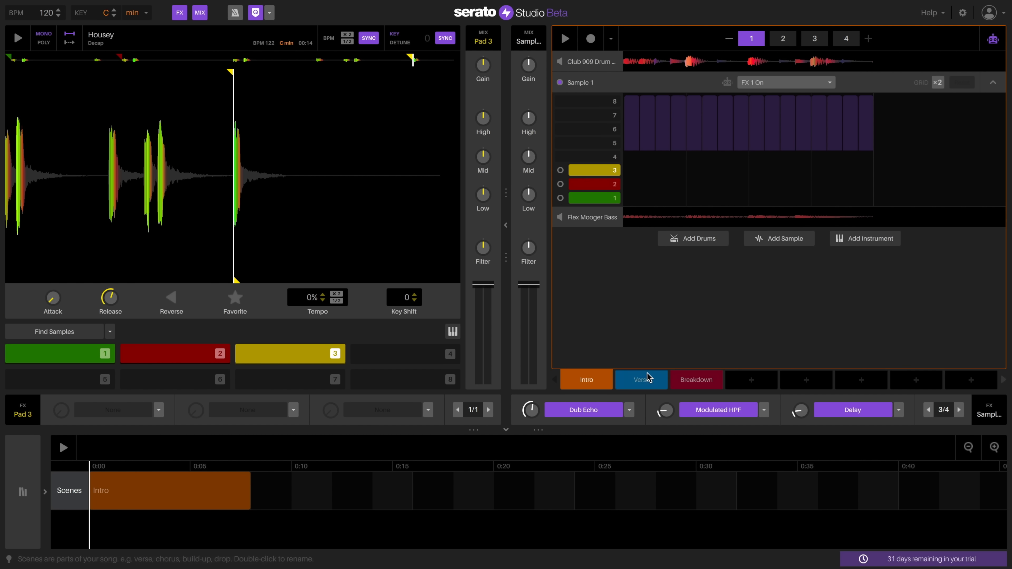
drag(637, 379, 266, 497)
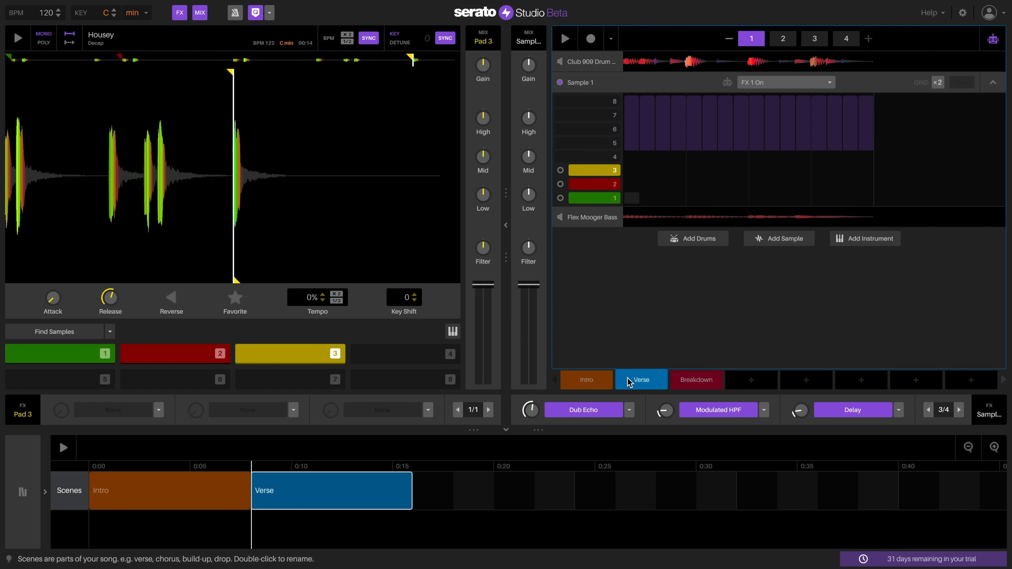
drag(696, 381, 441, 493)
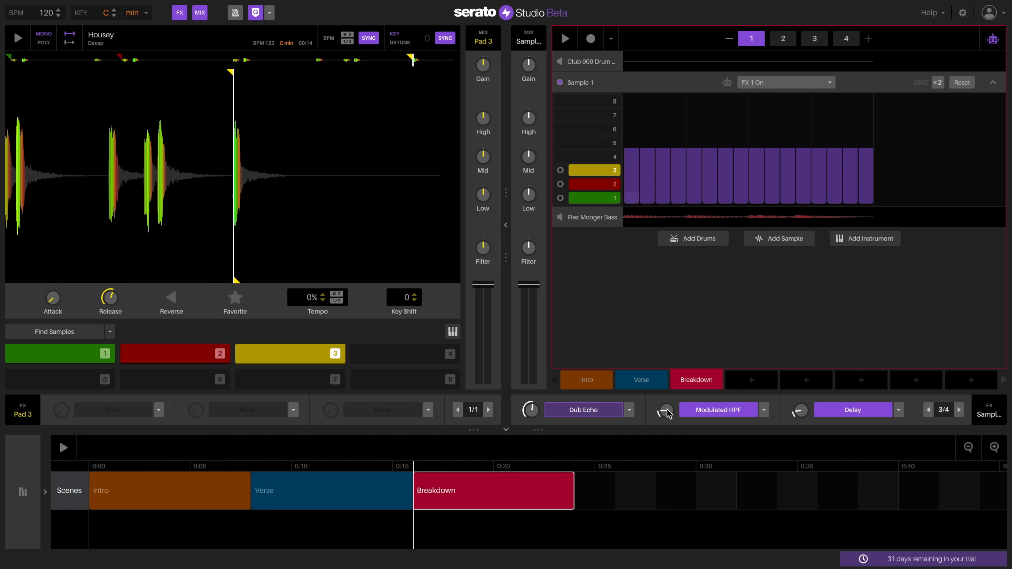
drag(641, 381, 579, 493)
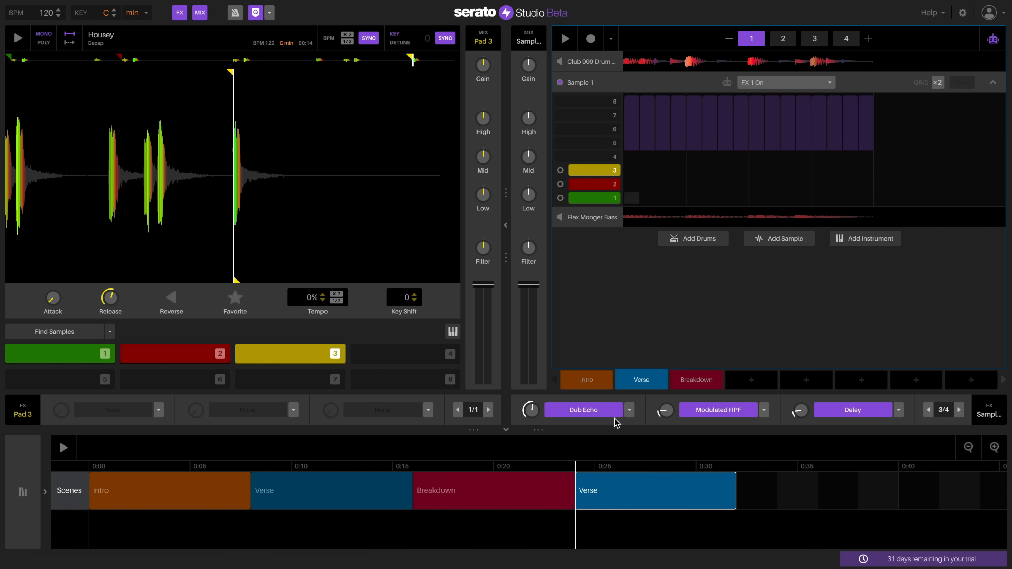
drag(639, 381, 745, 496)
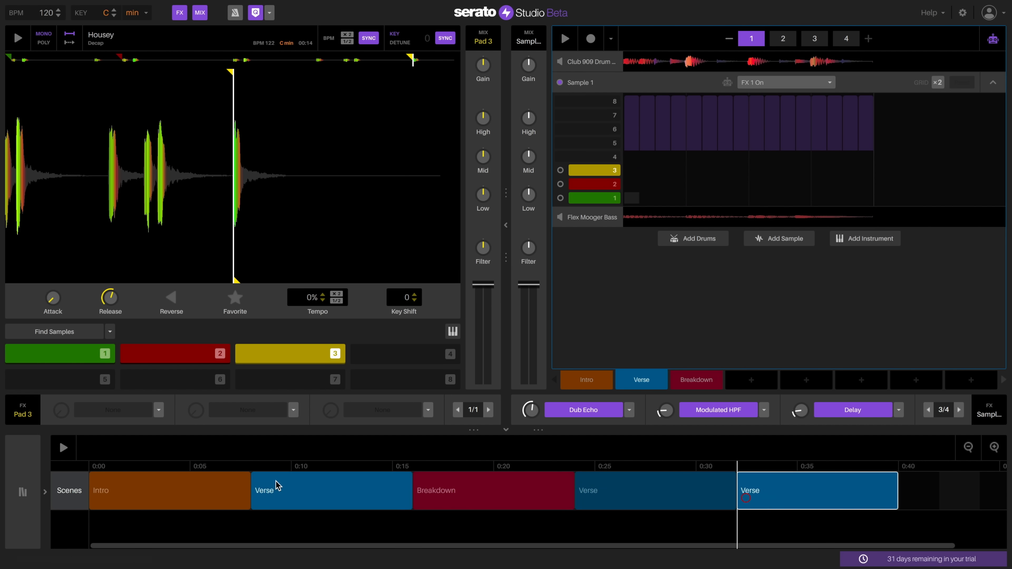
Play the song arrangement through the final Verse and stop playback.
click(63, 449)
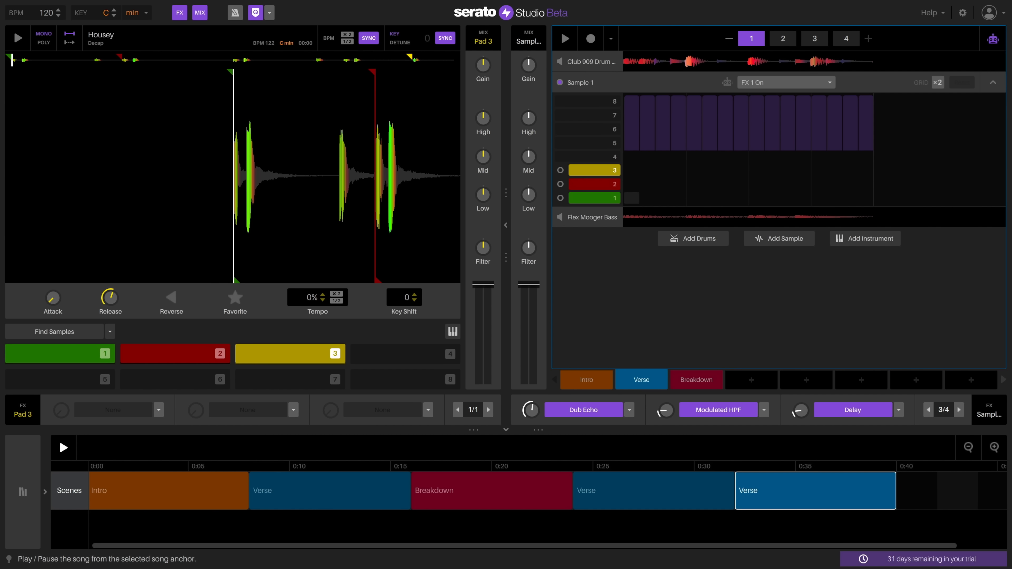
click(64, 448)
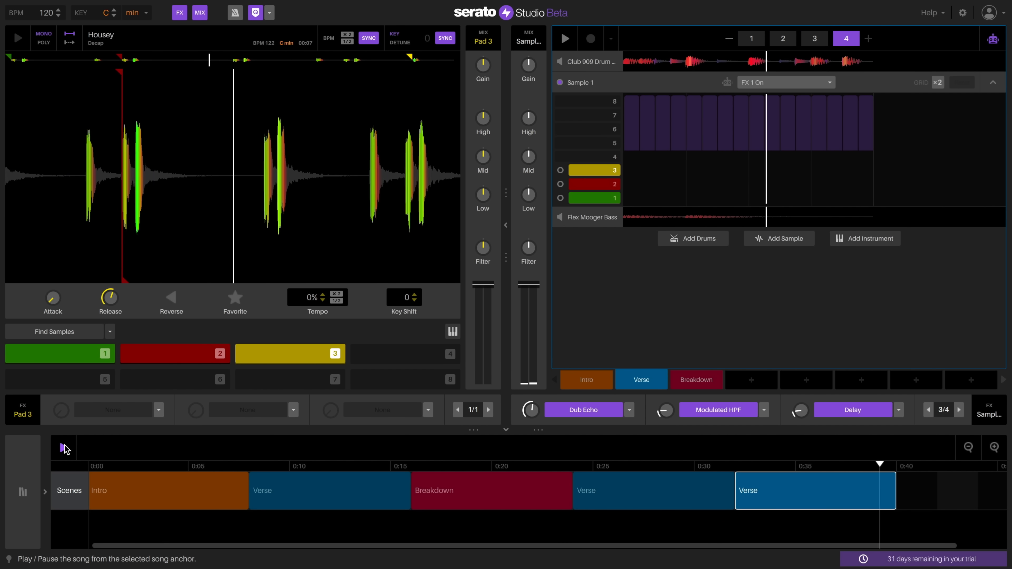
key(space)
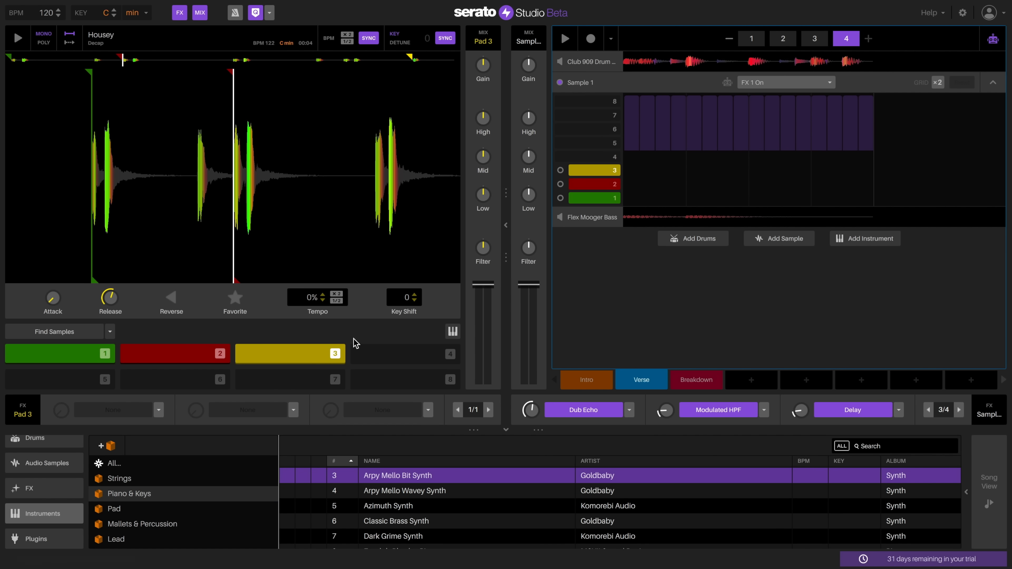
Find FabFilter Pro-Q 2 among the effect plugins and load it into Sample 1's second FX slot, replacing Modulated HPF.
click(37, 538)
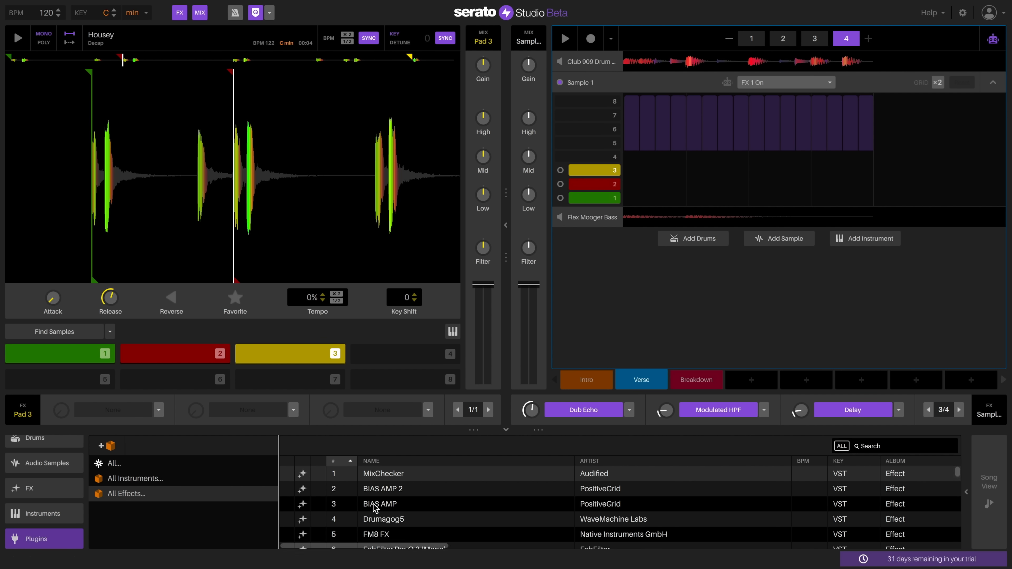
scroll(590, 520, down, 1)
scroll(566, 513, up, 1)
scroll(534, 512, down, 5)
scroll(530, 513, down, 13)
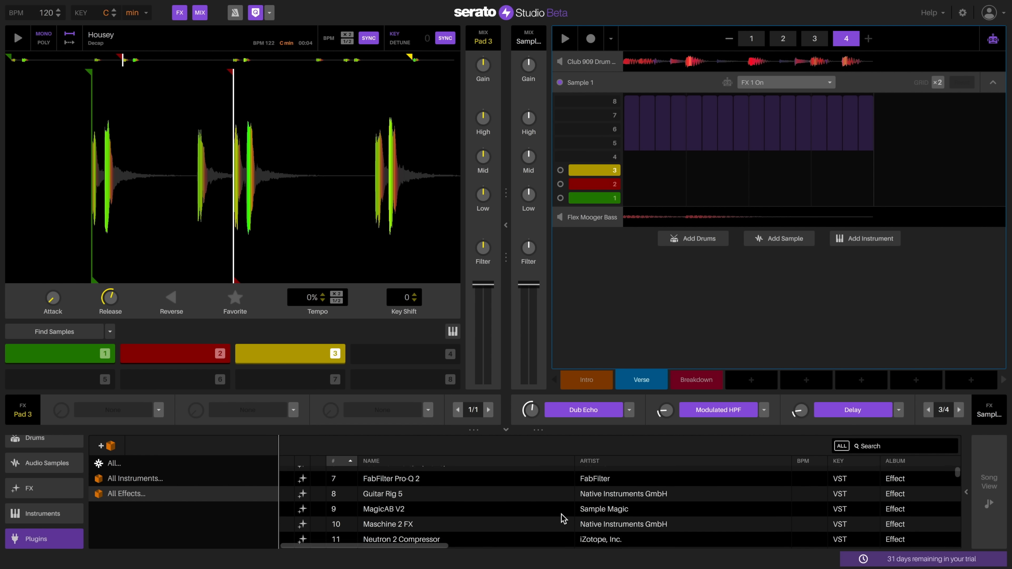
scroll(534, 514, up, 18)
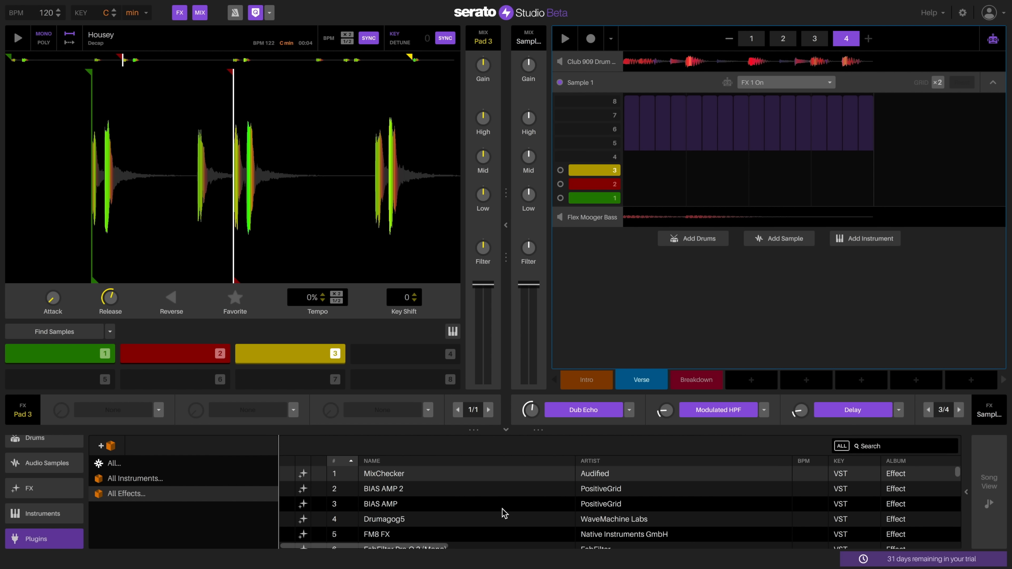
scroll(503, 514, down, 1)
scroll(492, 517, down, 1)
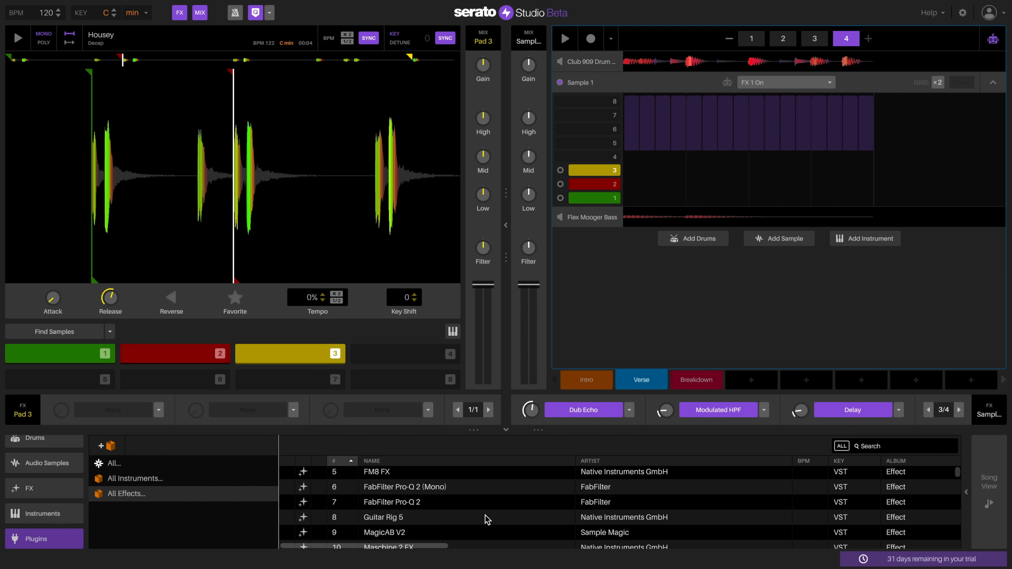
click(417, 502)
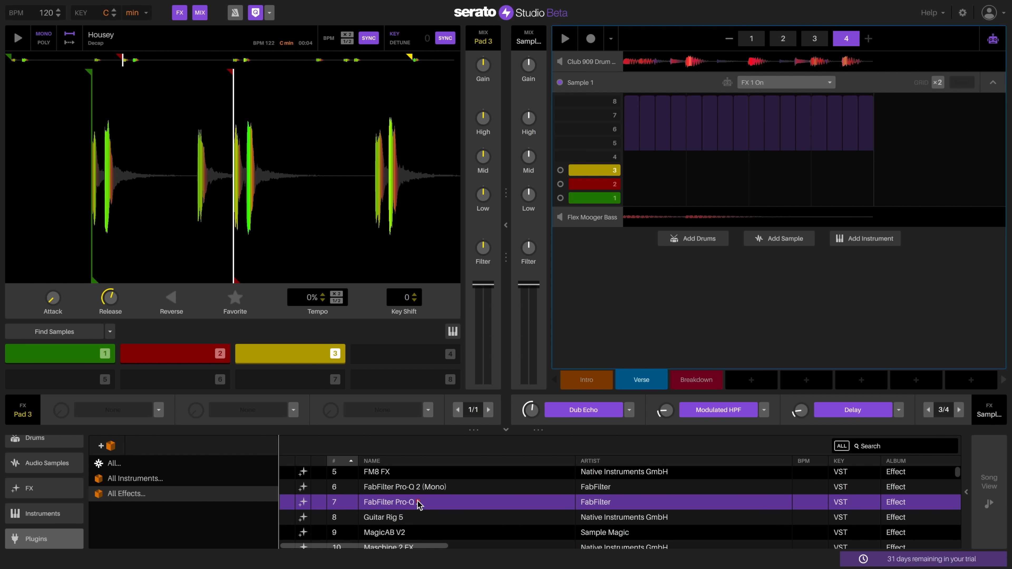
drag(390, 506, 705, 412)
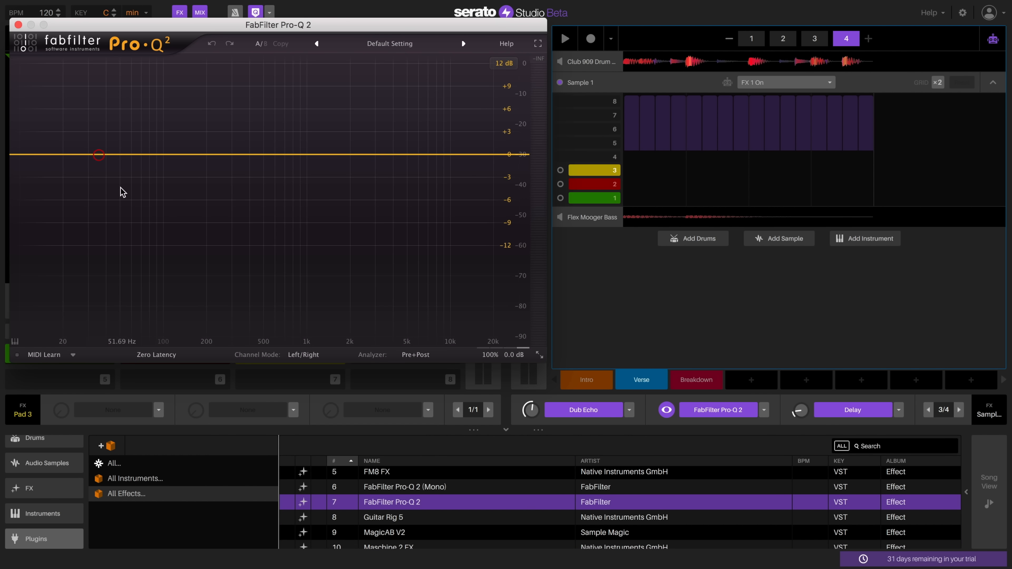
In Pro-Q 2, shape a Low Cut at about 139 Hz and a boost of about 7.65 dB near 99 Hz, and close the plugin window.
click(98, 154)
drag(80, 155, 91, 258)
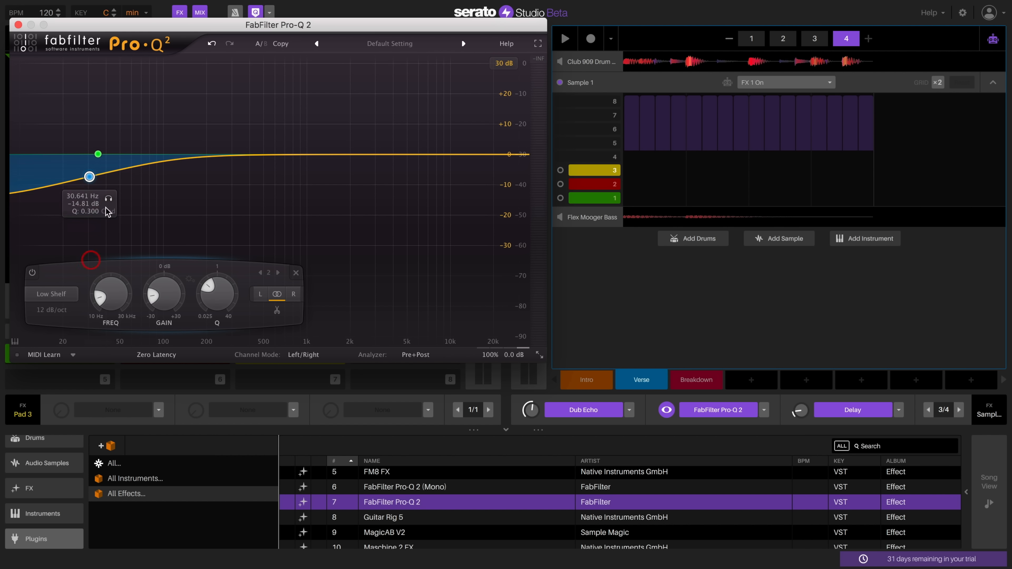
drag(153, 163, 163, 131)
drag(90, 177, 185, 169)
click(51, 294)
click(59, 335)
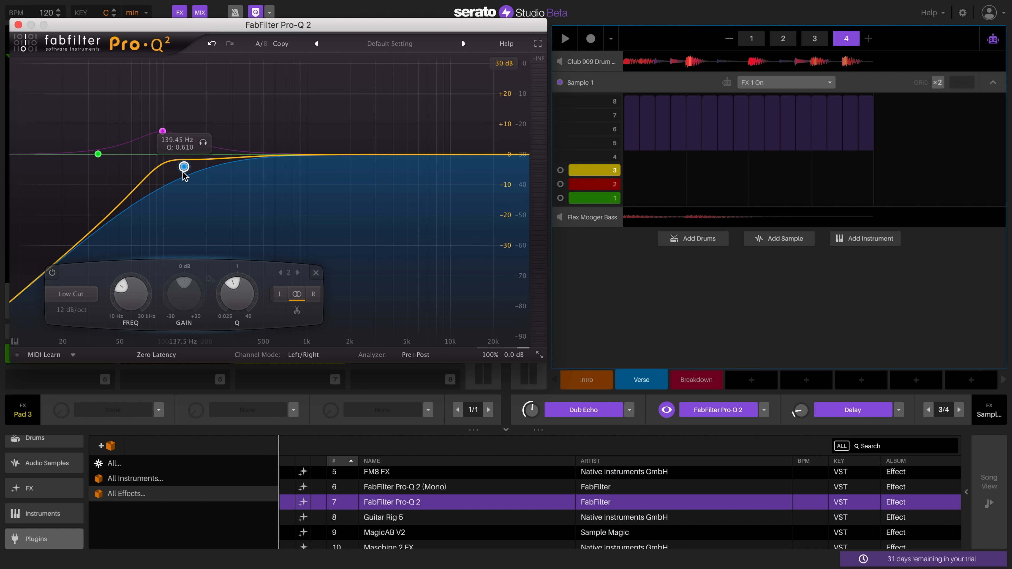
mouse_move(138, 305)
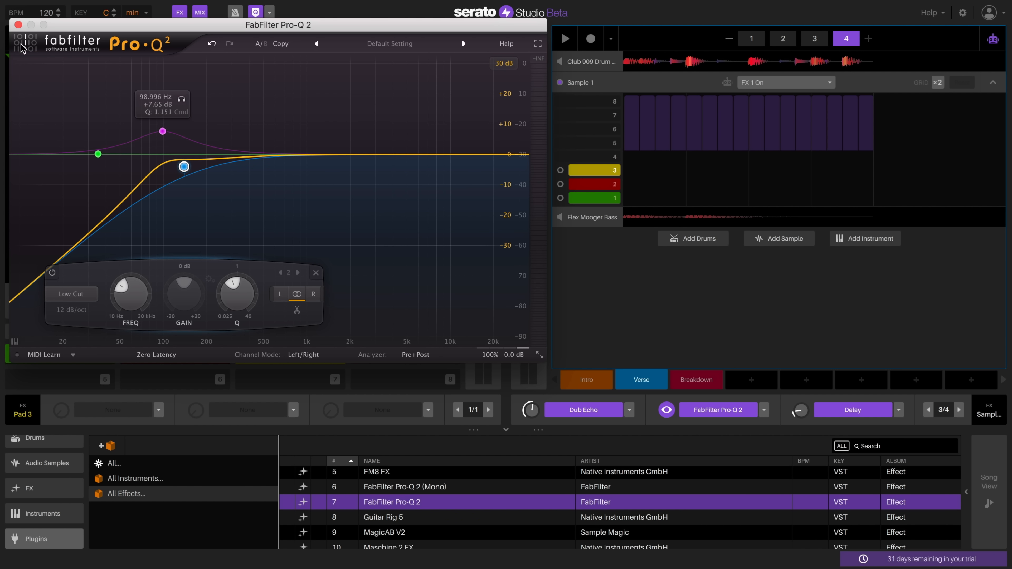
click(18, 25)
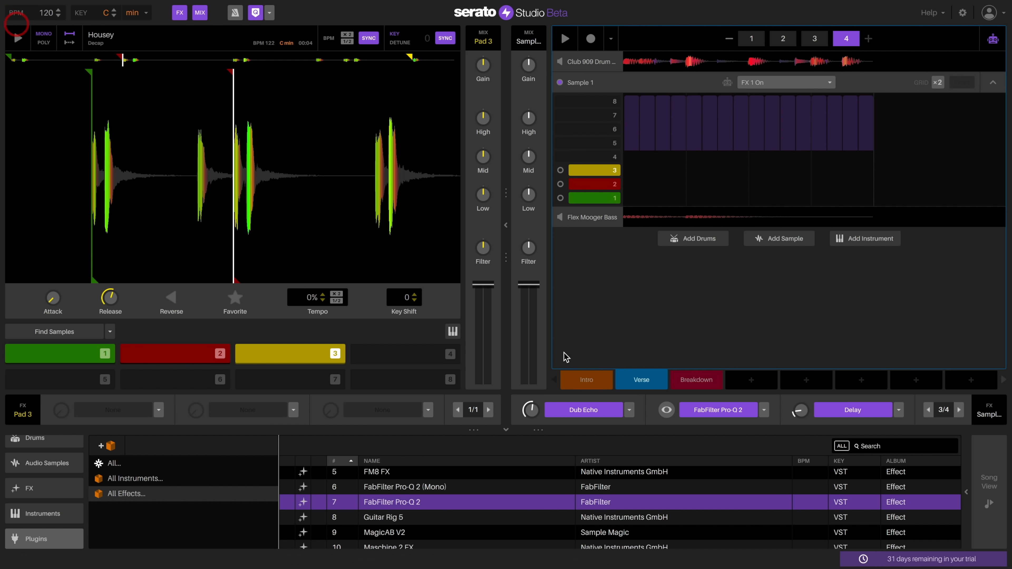
Browse the effect and instrument plugins and load KORG M1 as a new instrument deck in the Verse scene.
scroll(476, 507, down, 5)
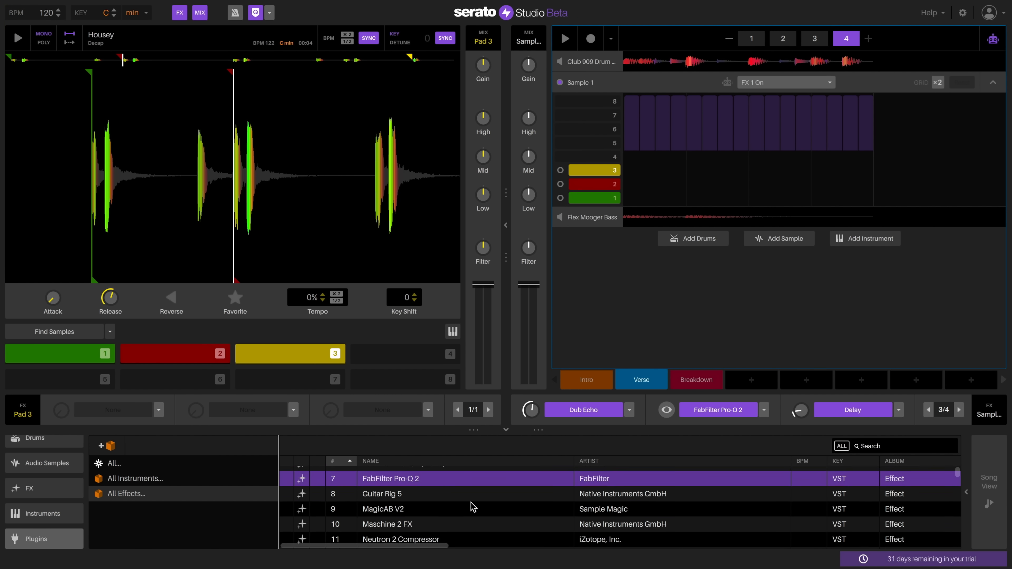
scroll(472, 506, down, 10)
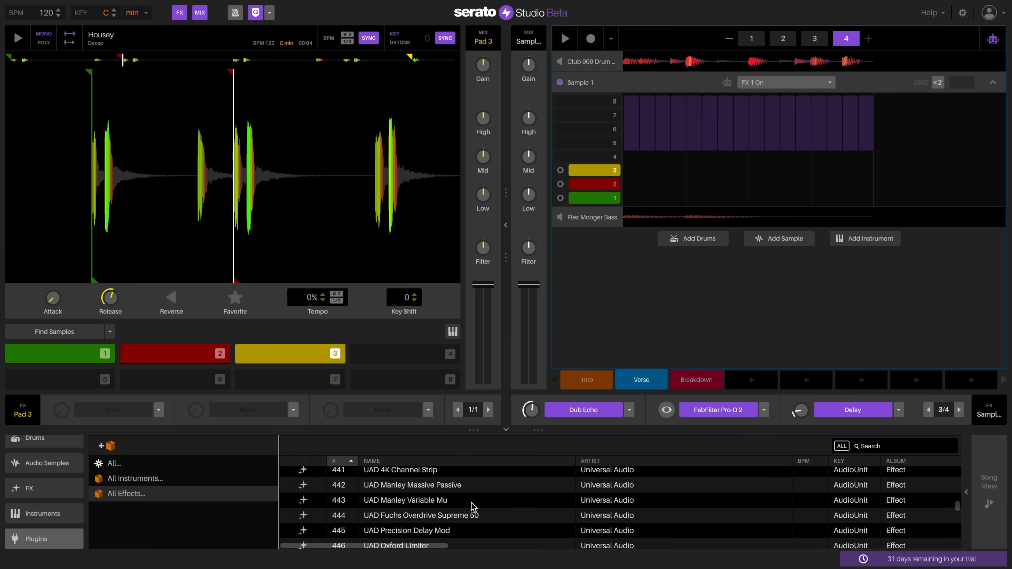
scroll(470, 506, down, 3)
click(206, 479)
scroll(400, 504, down, 1)
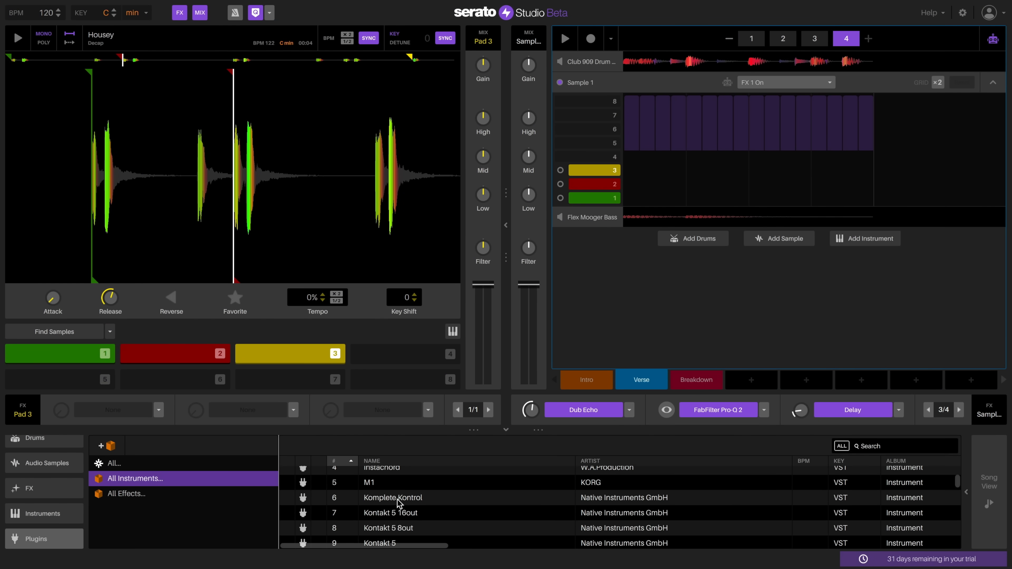
drag(399, 489, 692, 255)
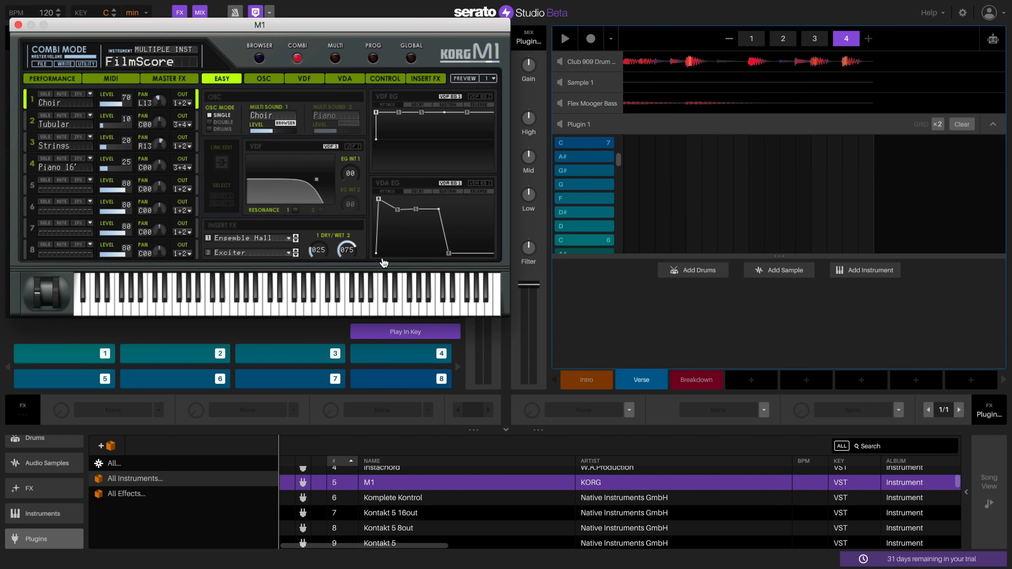
Audition M1's FilmScore combination by playing several notes across its keyboard.
click(211, 308)
click(292, 308)
click(320, 307)
click(377, 308)
click(401, 308)
Open M1's sound browser, select the BrassSection combination and close the browser.
click(258, 58)
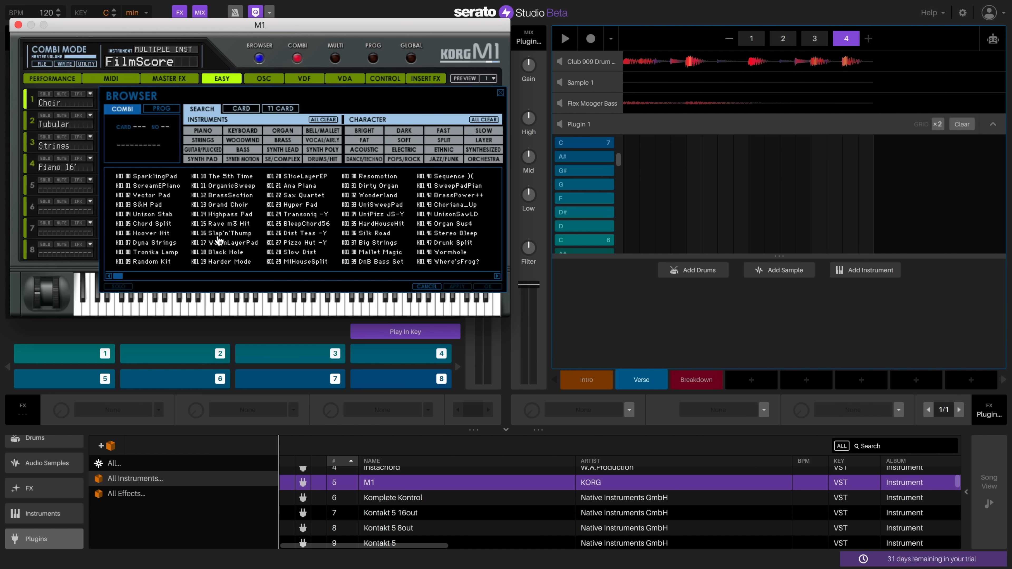
click(235, 196)
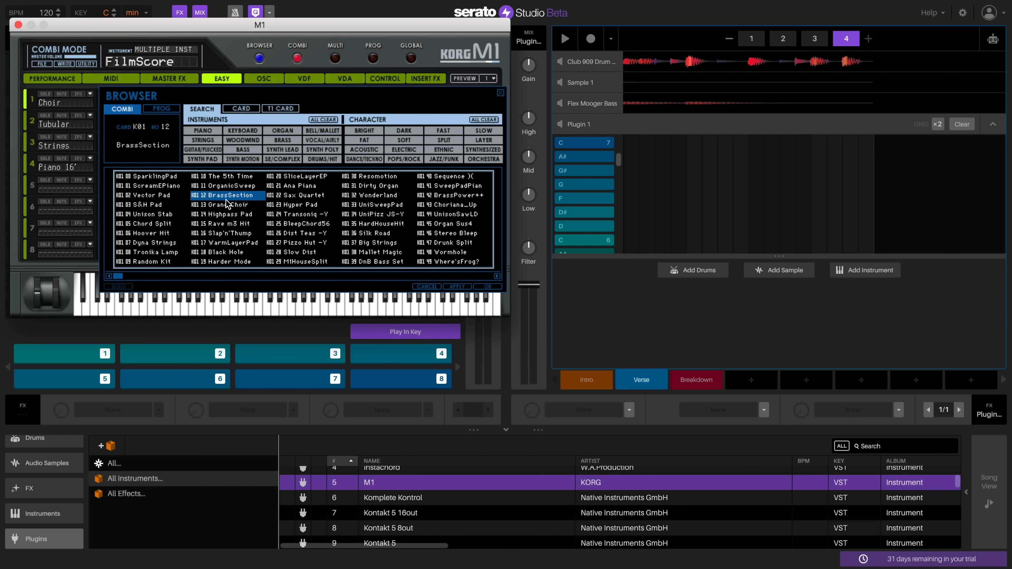
click(500, 93)
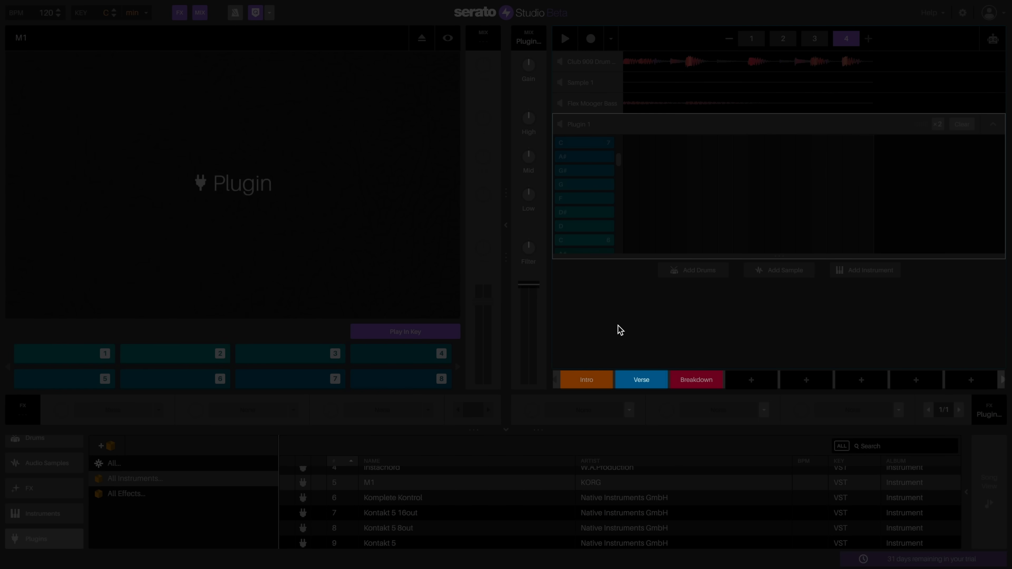
Review the Club 909 Drum Kit, Flex Mooger Bass and Sample 1 decks of the Verse scene one after another.
click(593, 63)
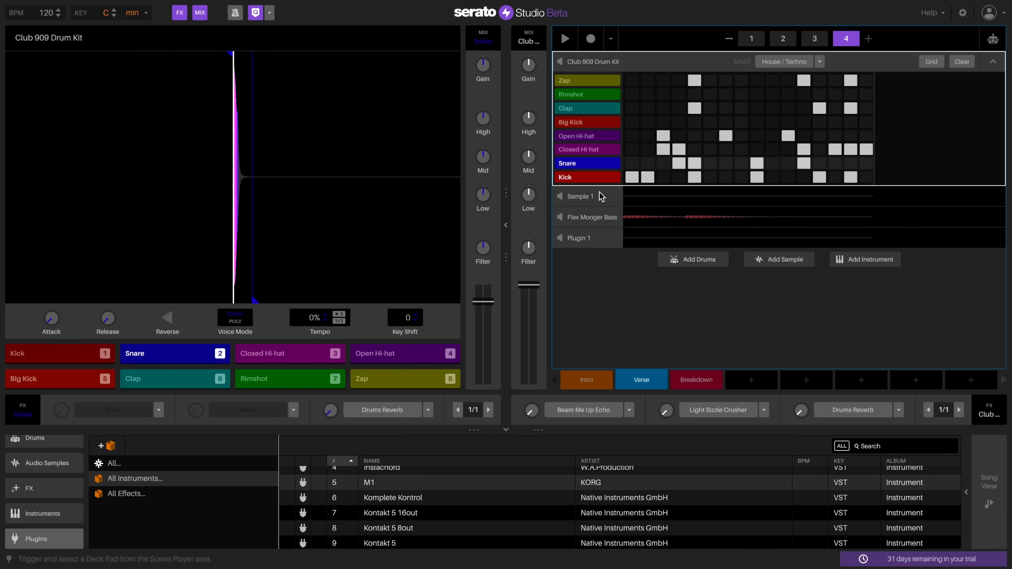
click(597, 217)
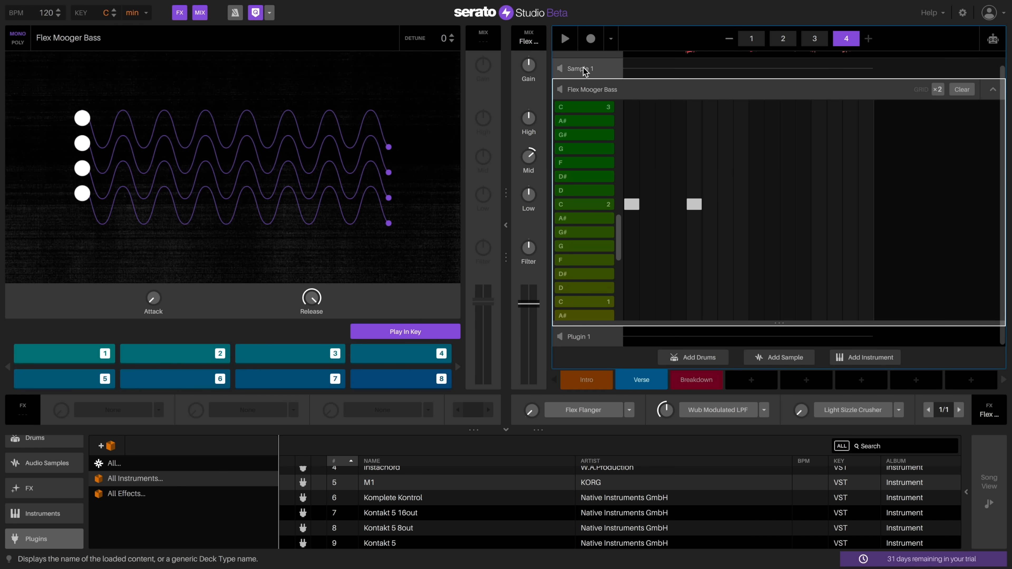
click(582, 70)
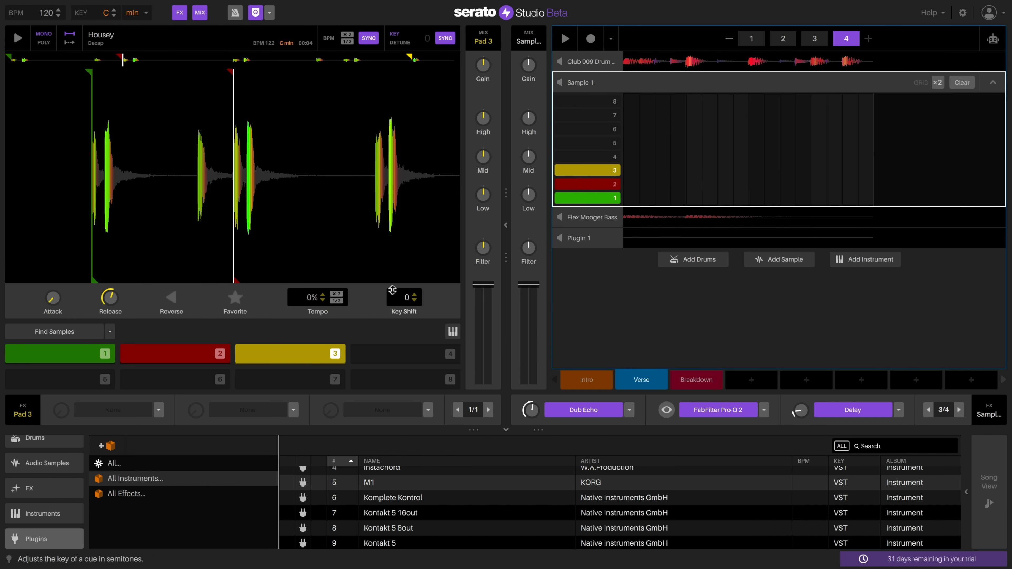